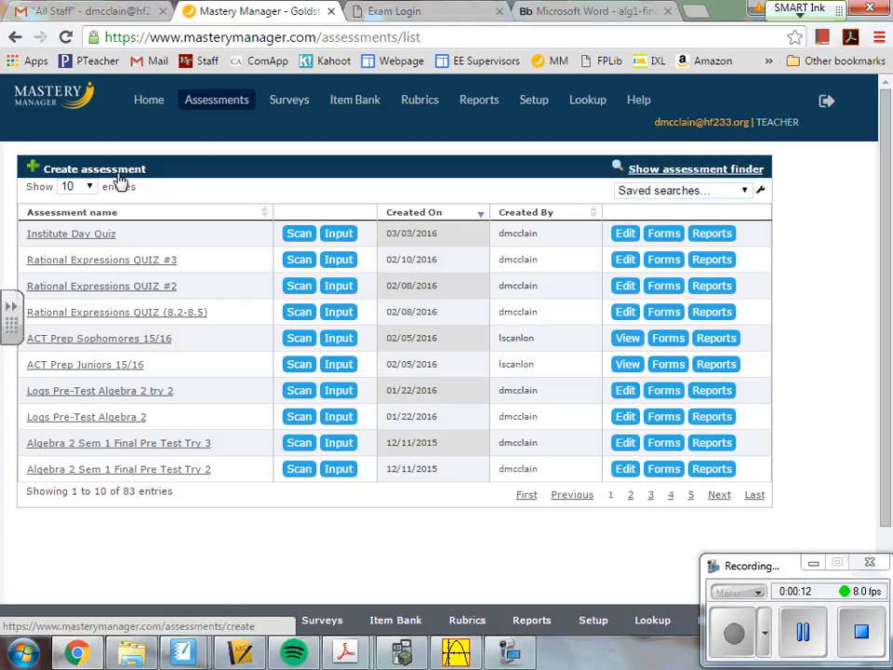
Step: Start a new assessment and, after trying the type options, settle on Item bank assessment
{"action": "left_click", "coordinate": [119, 173]}
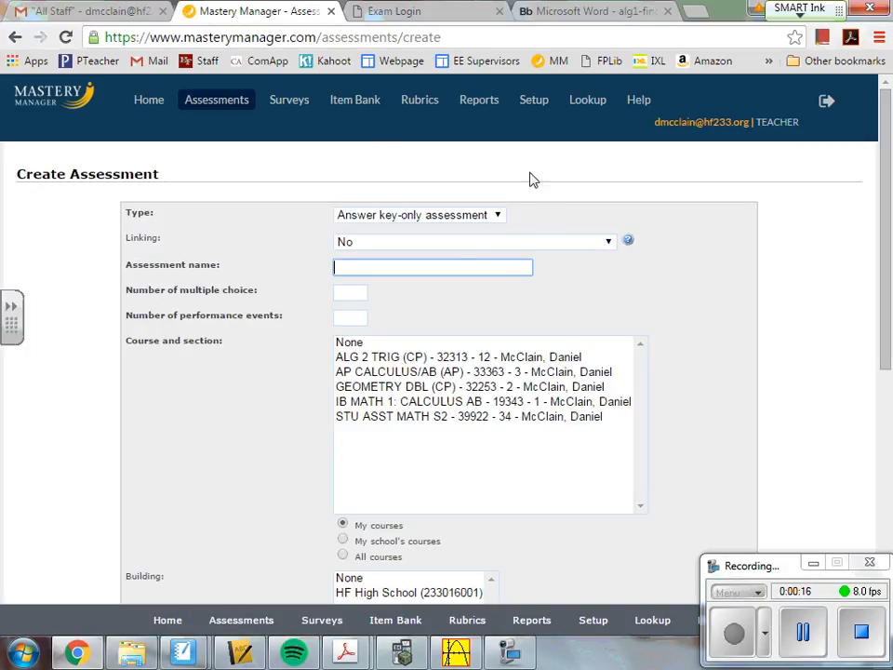
{"action": "left_click", "coordinate": [456, 216]}
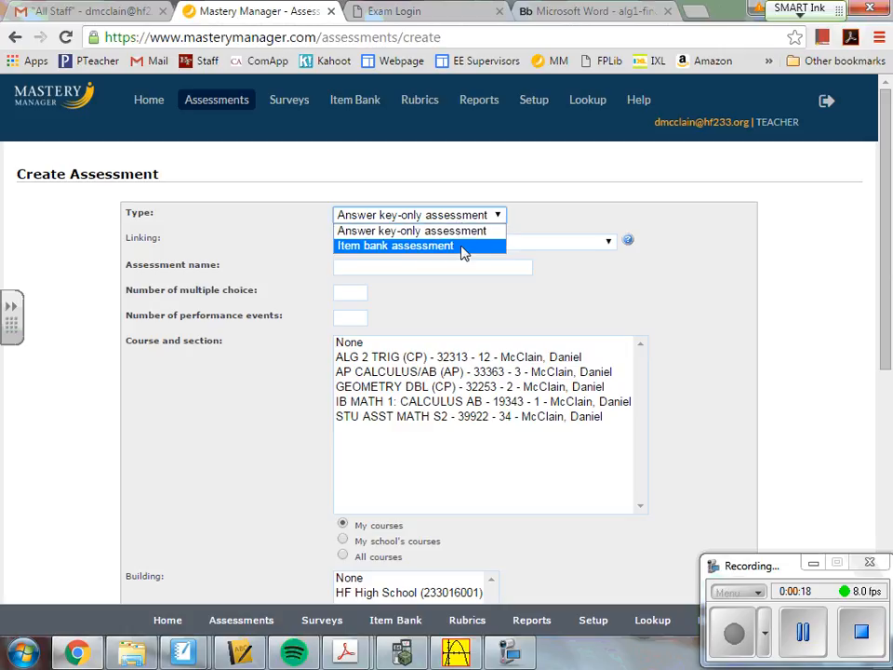
{"action": "left_click", "coordinate": [463, 246]}
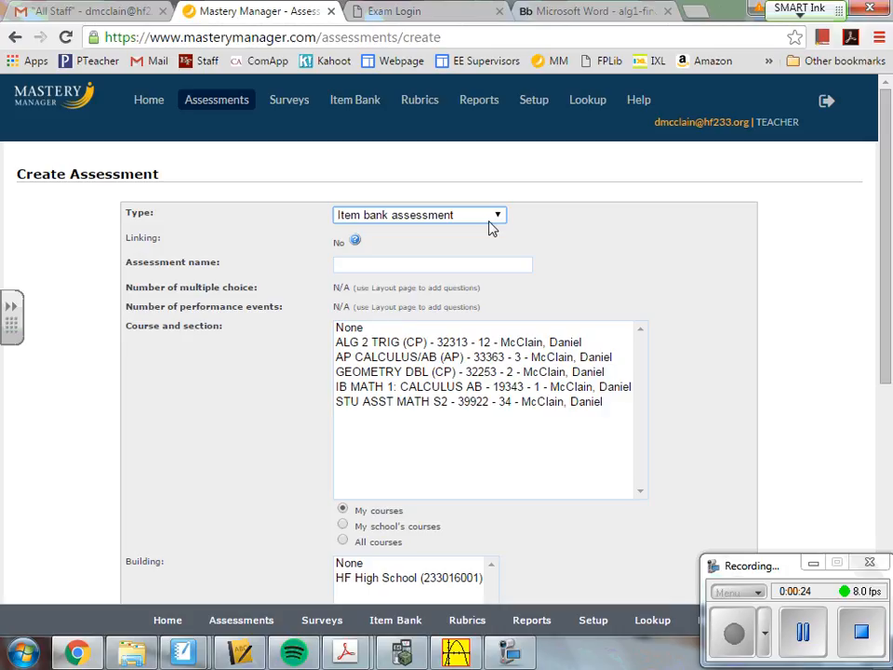
{"action": "left_click", "coordinate": [489, 223]}
{"action": "left_click", "coordinate": [475, 233]}
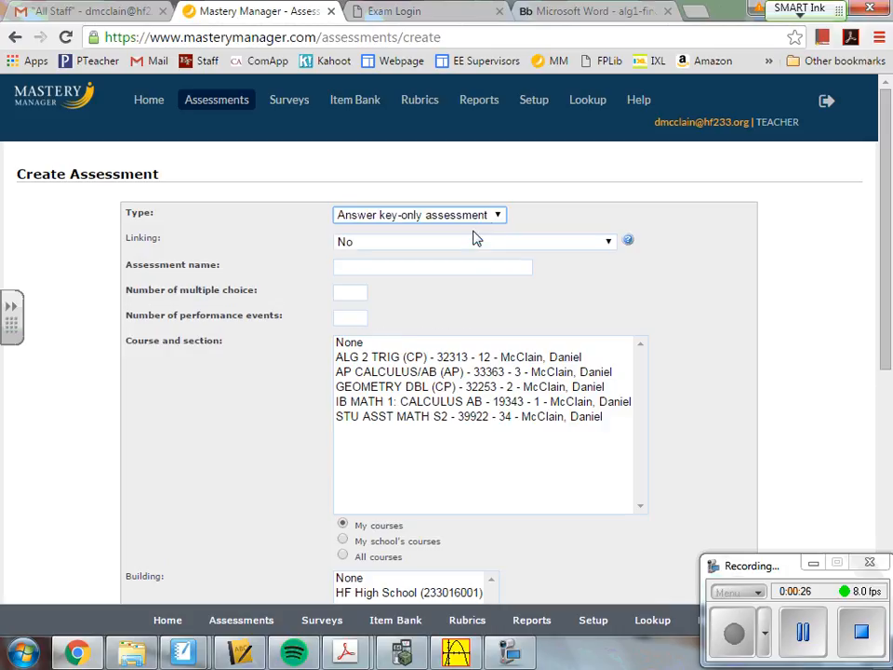
{"action": "left_click", "coordinate": [469, 224]}
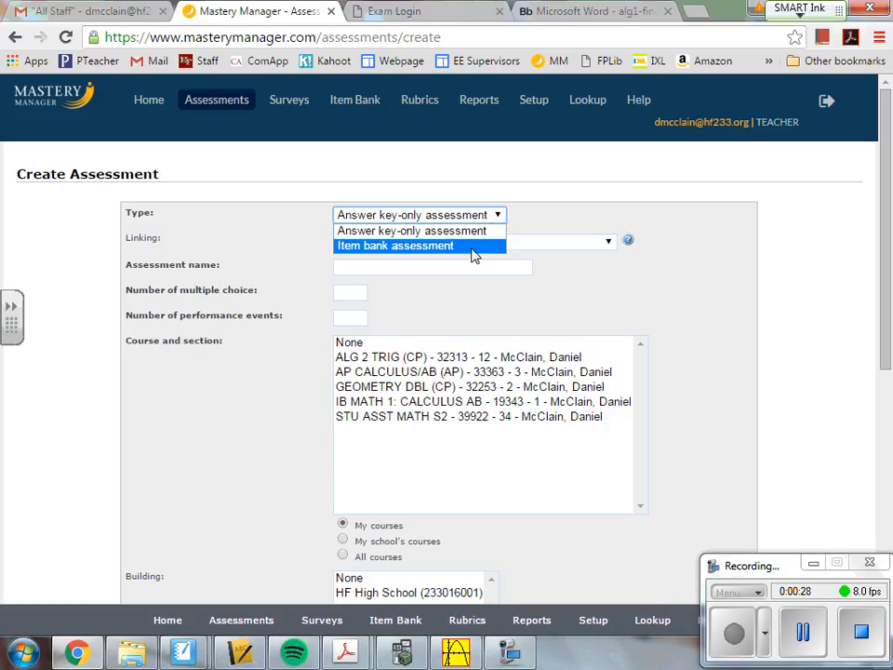
{"action": "left_click", "coordinate": [472, 248]}
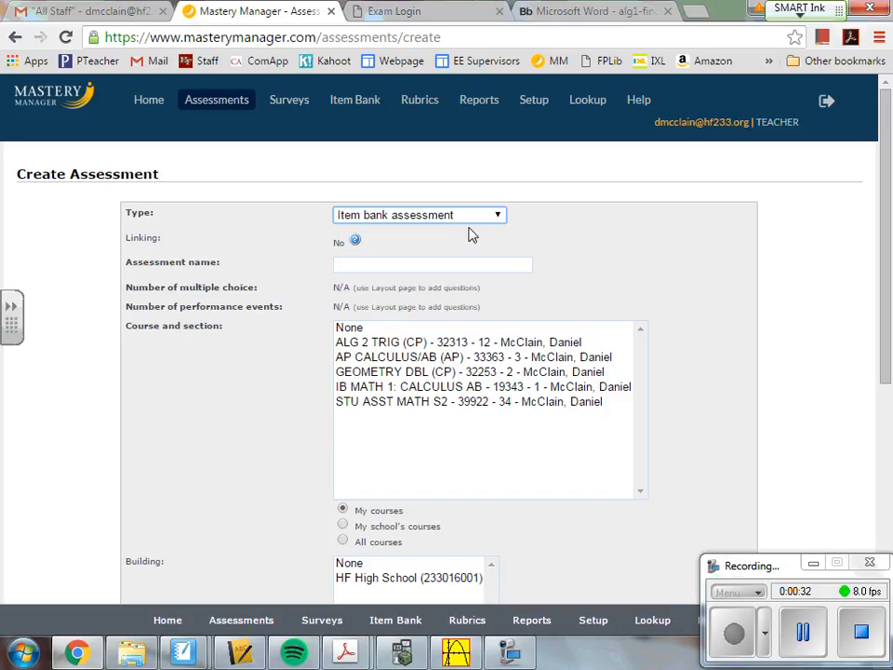
{"action": "left_click", "coordinate": [465, 217]}
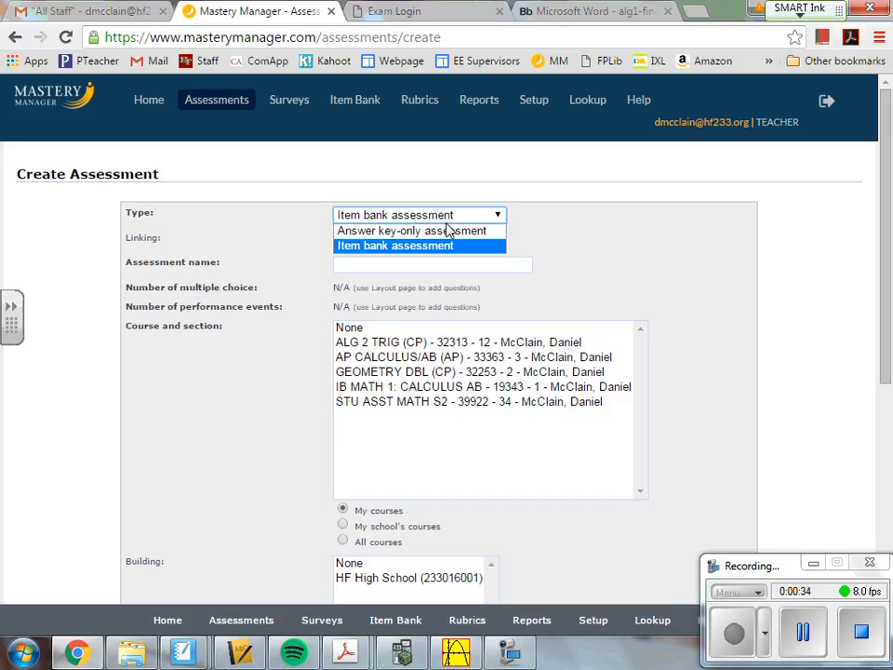
{"action": "left_click", "coordinate": [455, 246]}
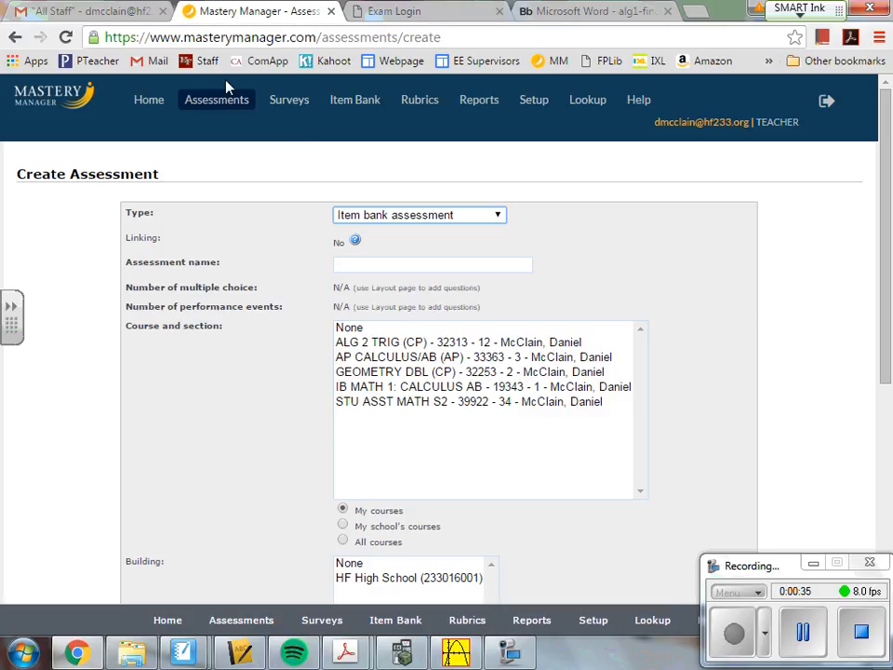
Step: Check Institute Day Quiz's properties to confirm it is an item bank assessment, then view the item banks
{"action": "left_click", "coordinate": [232, 106]}
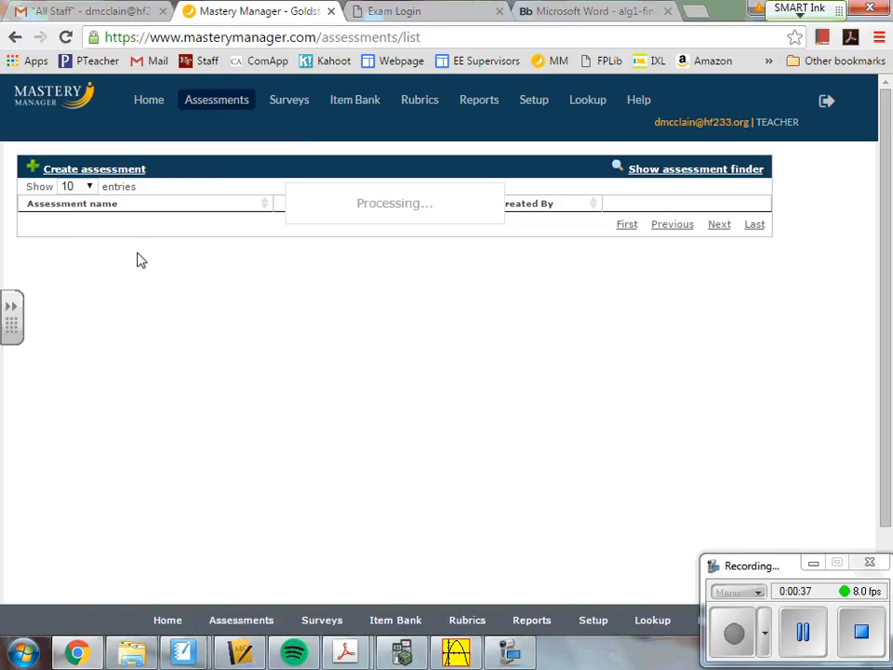
{"action": "left_click", "coordinate": [88, 237]}
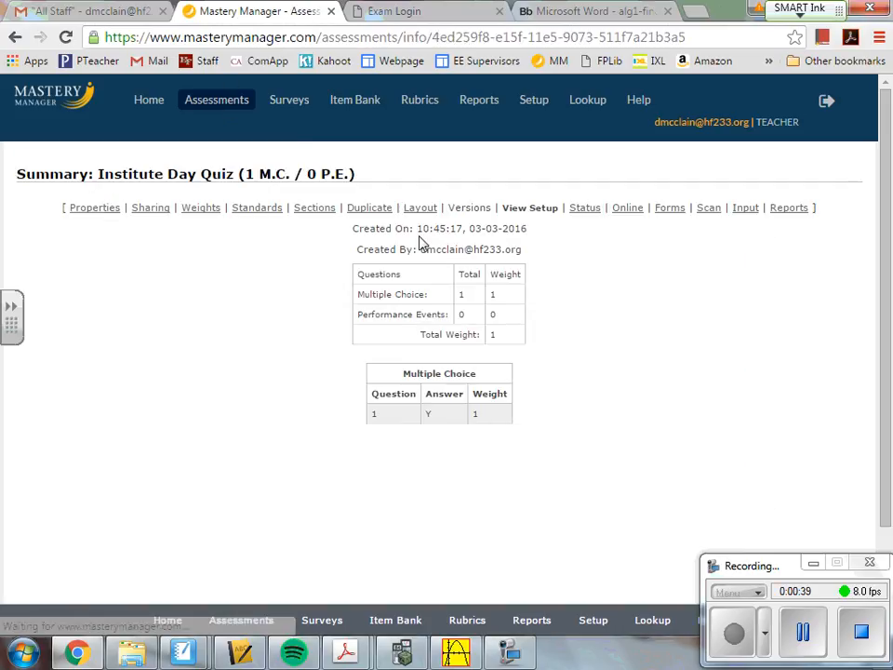
{"action": "left_click", "coordinate": [100, 208]}
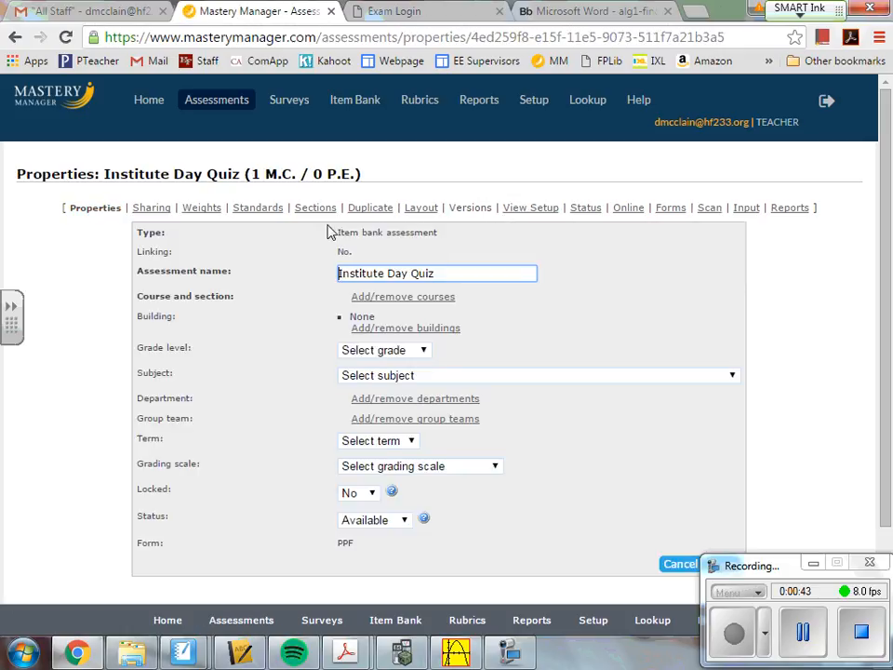
{"action": "left_click_drag", "start_coordinate": [328, 232], "coordinate": [505, 267]}
{"action": "left_click", "coordinate": [521, 254]}
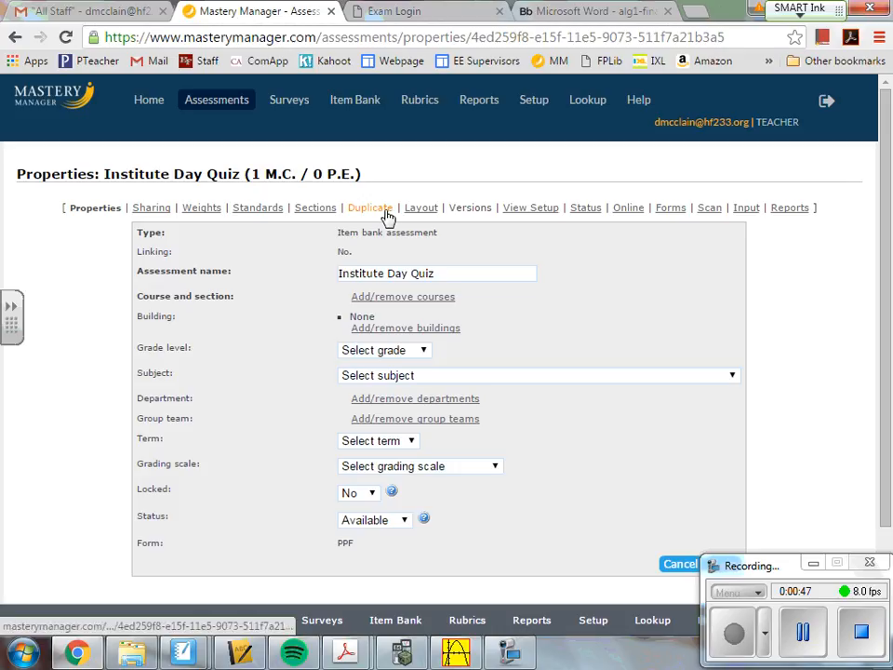
{"action": "left_click", "coordinate": [373, 110]}
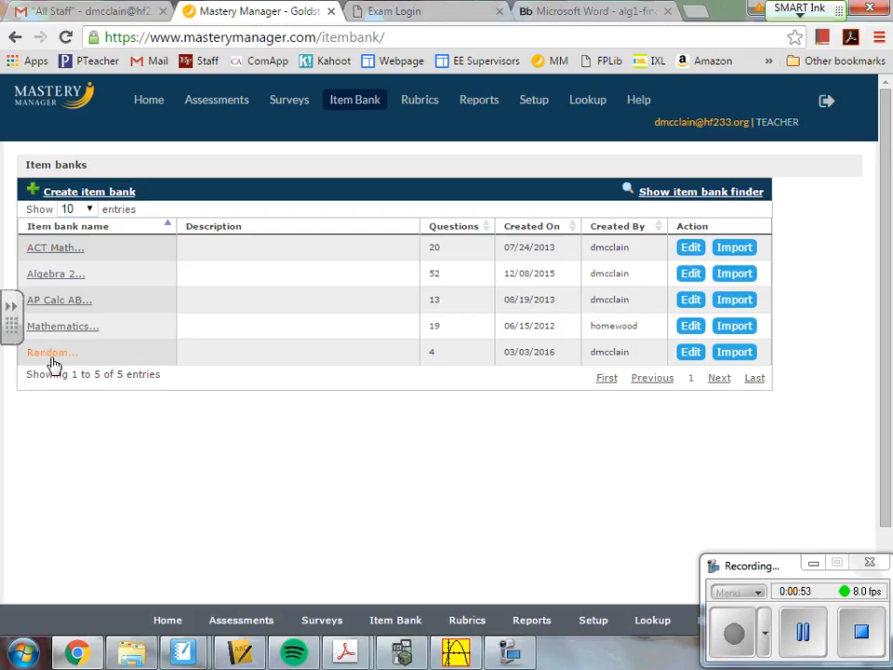
Step: Open the Random item bank, preview Institute #1, open Institute #4, and return to Random's question list
{"action": "left_click", "coordinate": [70, 301]}
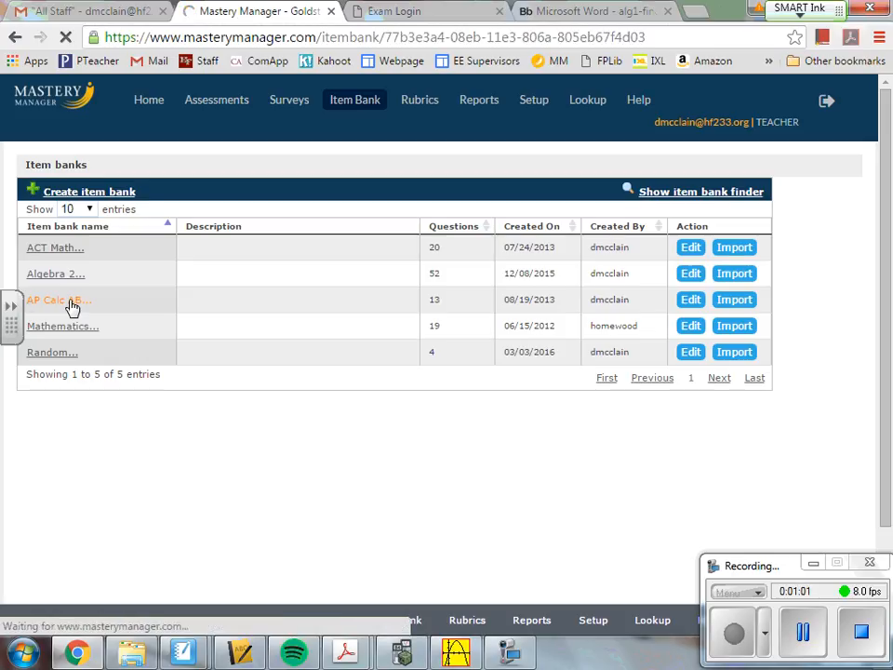
{"action": "left_click", "coordinate": [16, 39]}
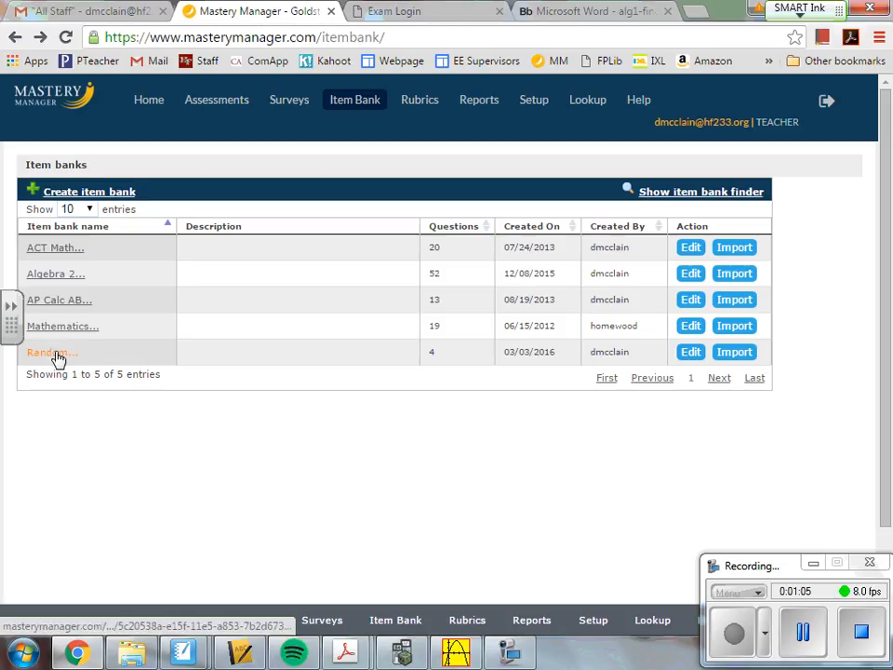
{"action": "left_click", "coordinate": [54, 353]}
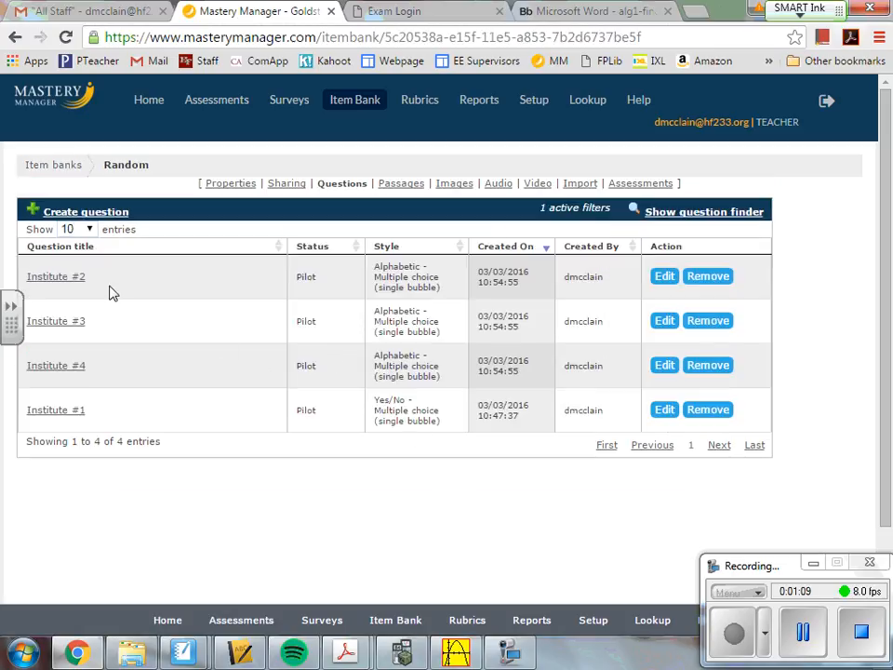
{"action": "left_click", "coordinate": [74, 414]}
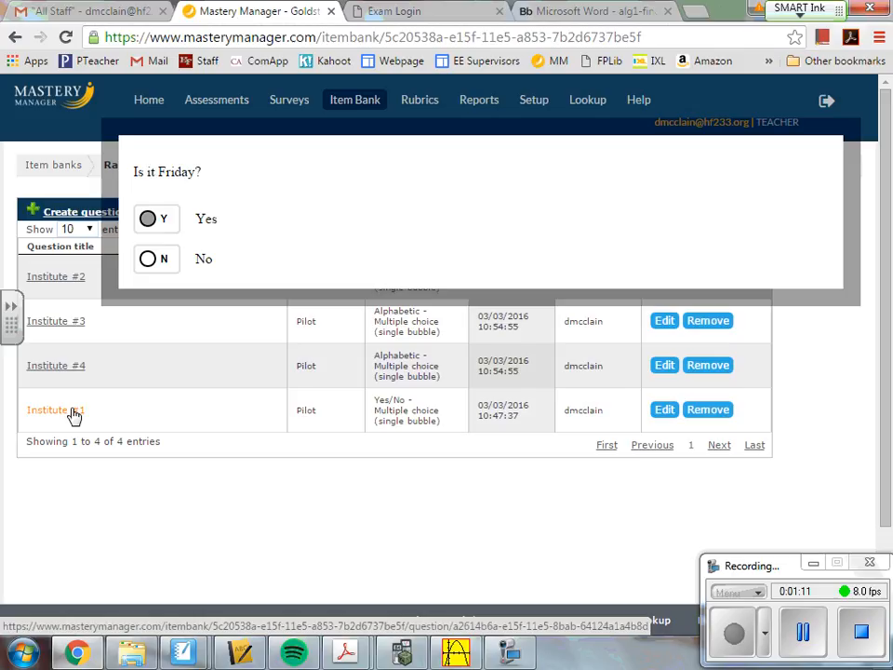
{"action": "mouse_move", "coordinate": [66, 375]}
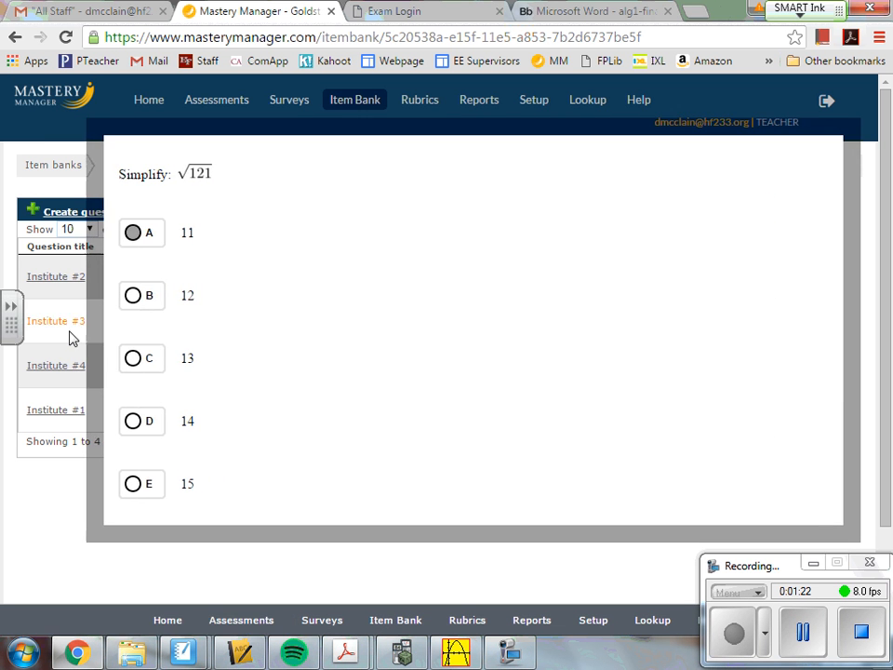
{"action": "left_click", "coordinate": [67, 369]}
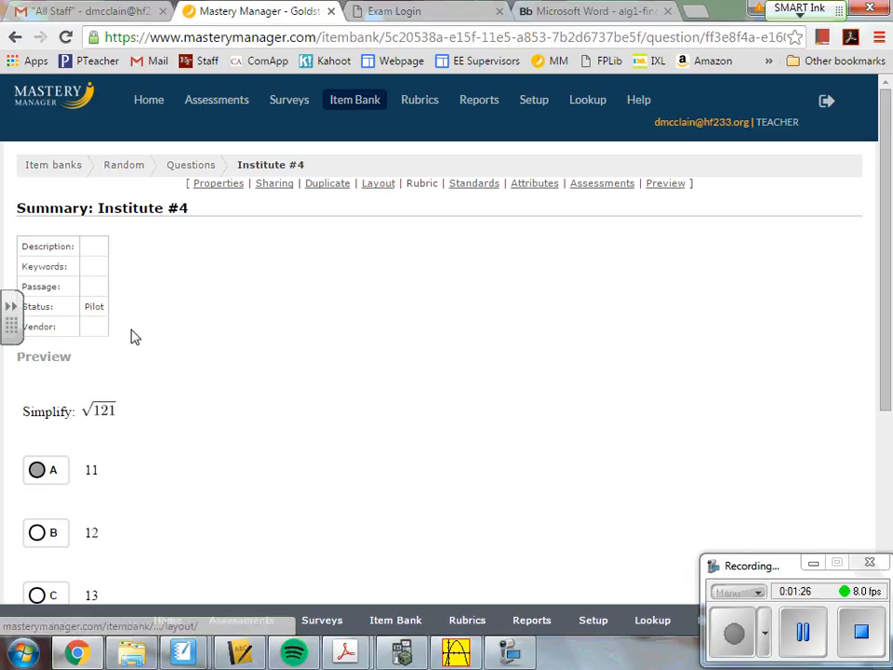
{"action": "left_click", "coordinate": [129, 167]}
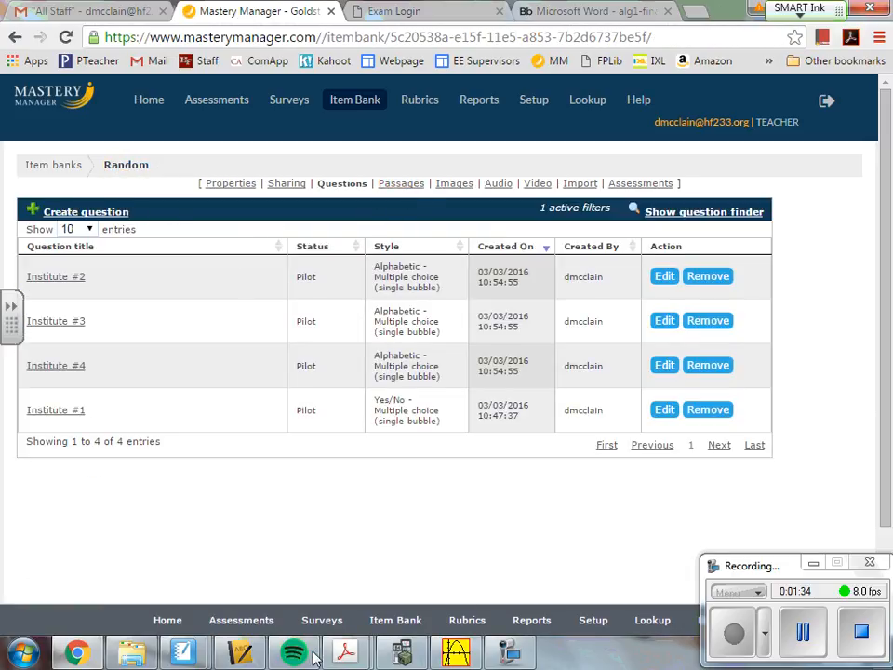
Step: Bring up the 7.3A Volumes notebook's screen capture toolbar, then go back to Mastery Manager
{"action": "mouse_move", "coordinate": [183, 663]}
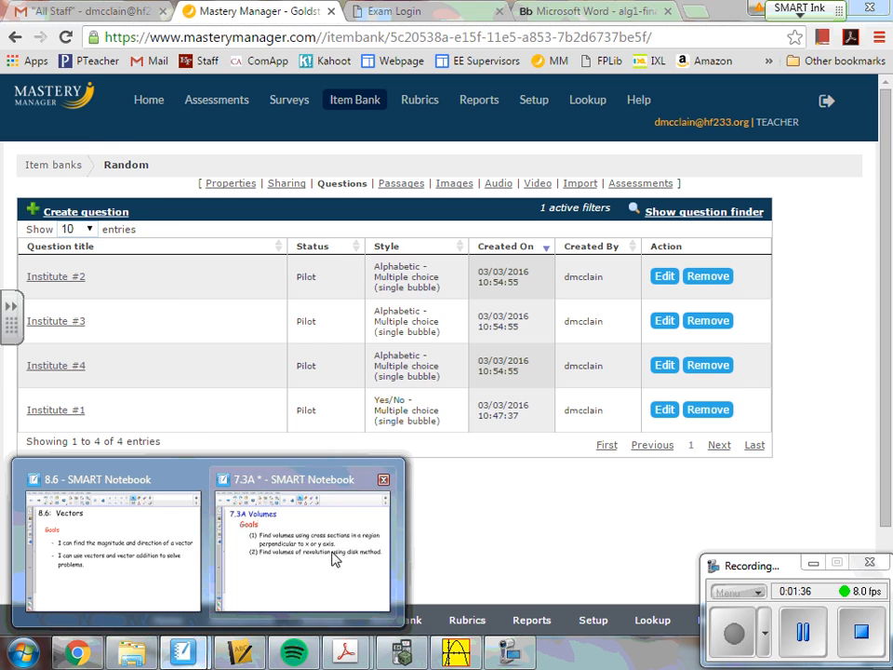
{"action": "left_click", "coordinate": [337, 558]}
{"action": "left_click", "coordinate": [281, 54]}
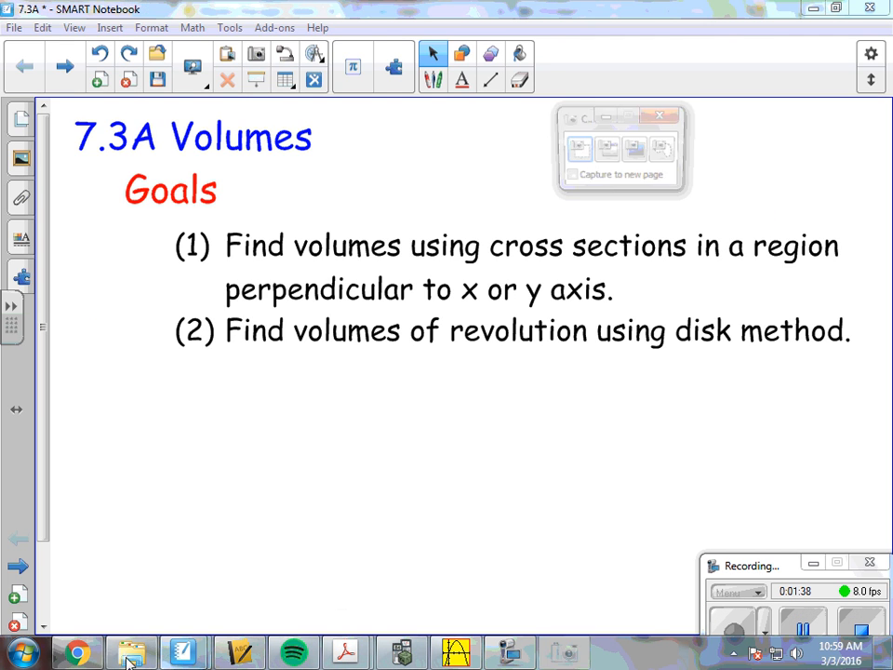
{"action": "left_click", "coordinate": [79, 653]}
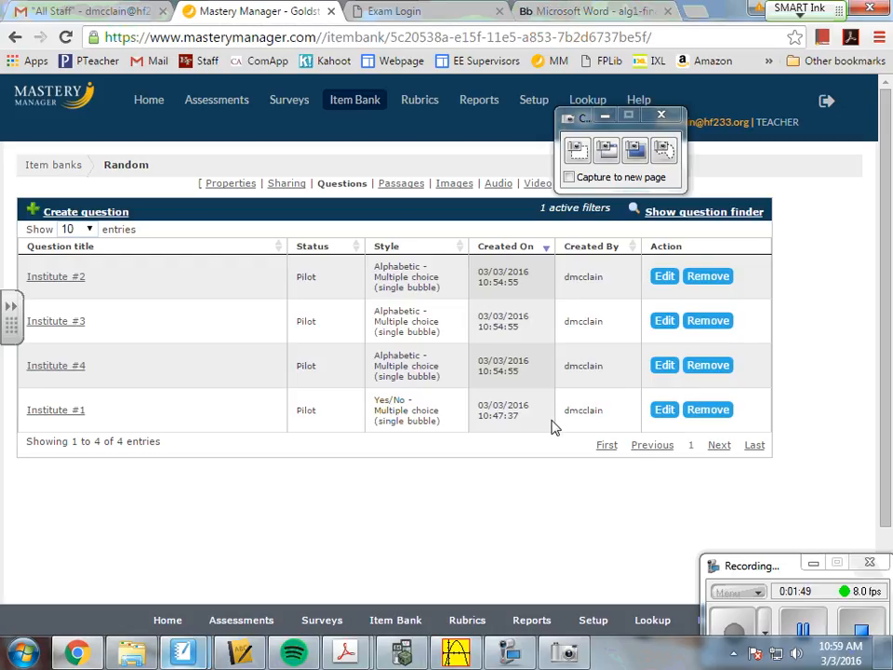
Step: Open Institute #4's layout and delete its question text 'Simplify: √121'
{"action": "left_click", "coordinate": [82, 370]}
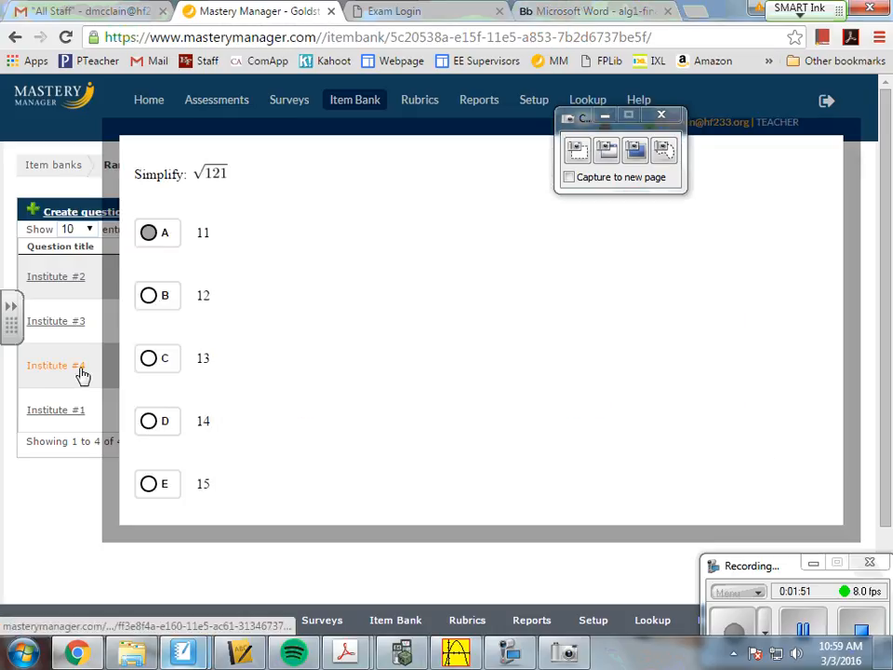
{"action": "left_click", "coordinate": [82, 370]}
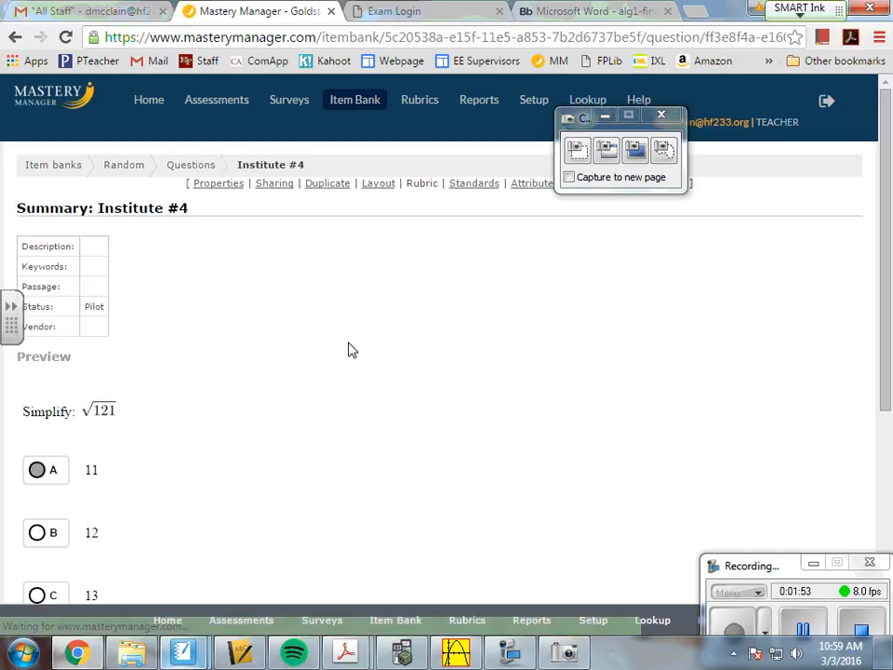
{"action": "left_click", "coordinate": [380, 184]}
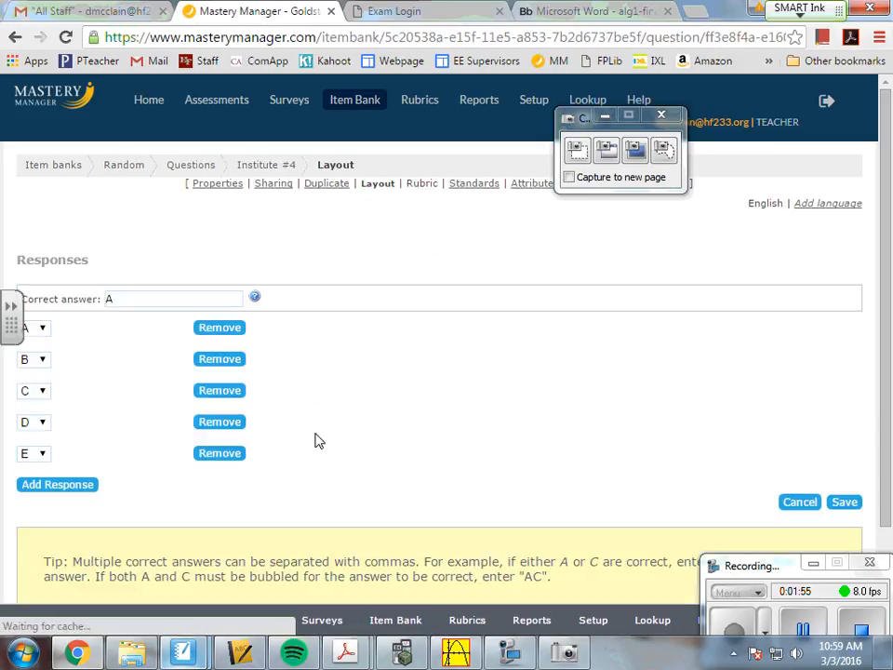
{"action": "left_click_drag", "start_coordinate": [296, 420], "coordinate": [5, 303]}
{"action": "key", "text": "Delete"}
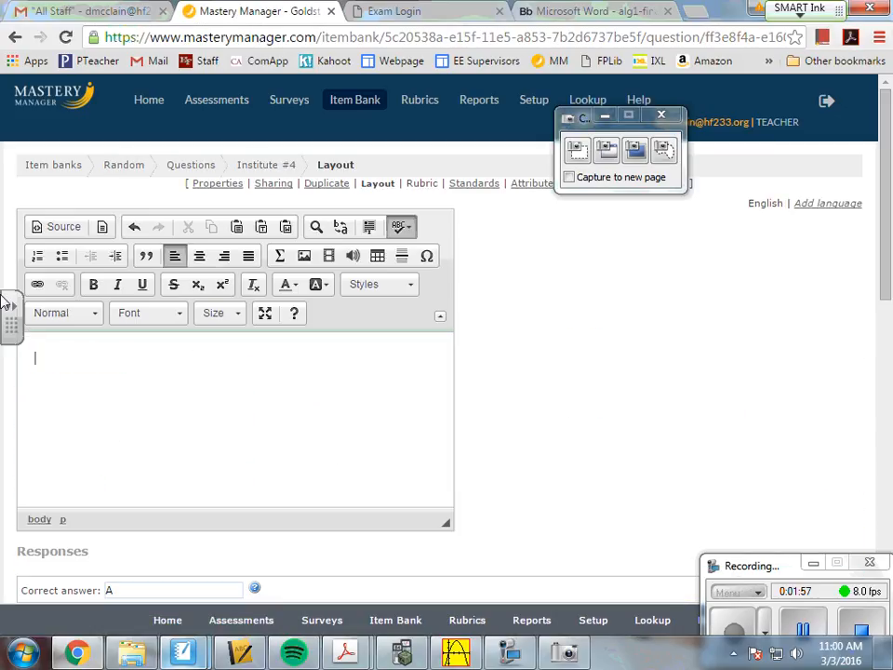
Step: Delete the sample numbers from the answer choices, such as B's 12, and save Institute #4
{"action": "scroll", "coordinate": [248, 374], "scroll_direction": "down", "scroll_amount": 3}
{"action": "left_click_drag", "start_coordinate": [247, 374], "coordinate": [5, 307]}
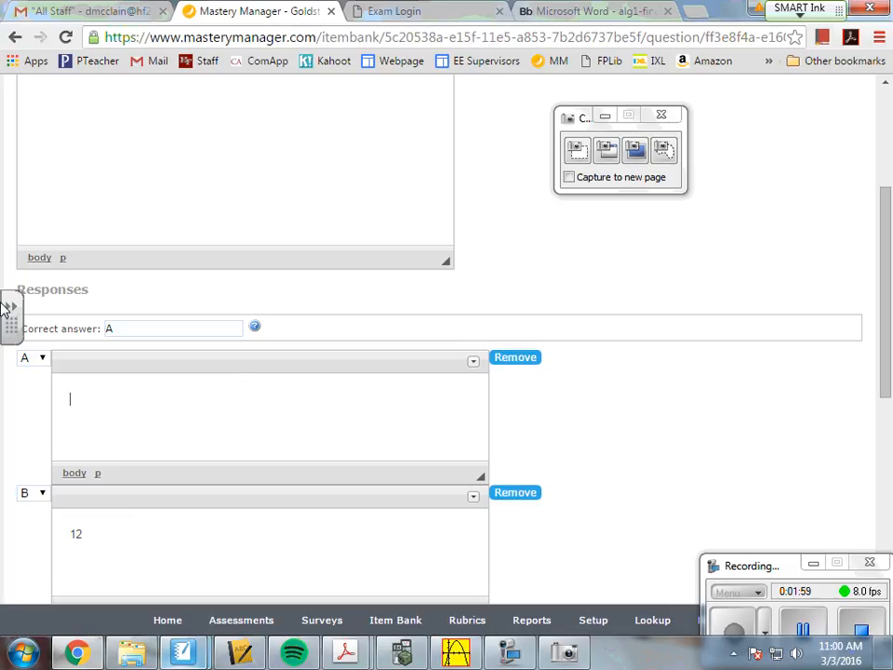
{"action": "left_click_drag", "start_coordinate": [201, 533], "coordinate": [5, 461]}
{"action": "scroll", "coordinate": [65, 450], "scroll_direction": "down", "scroll_amount": 3}
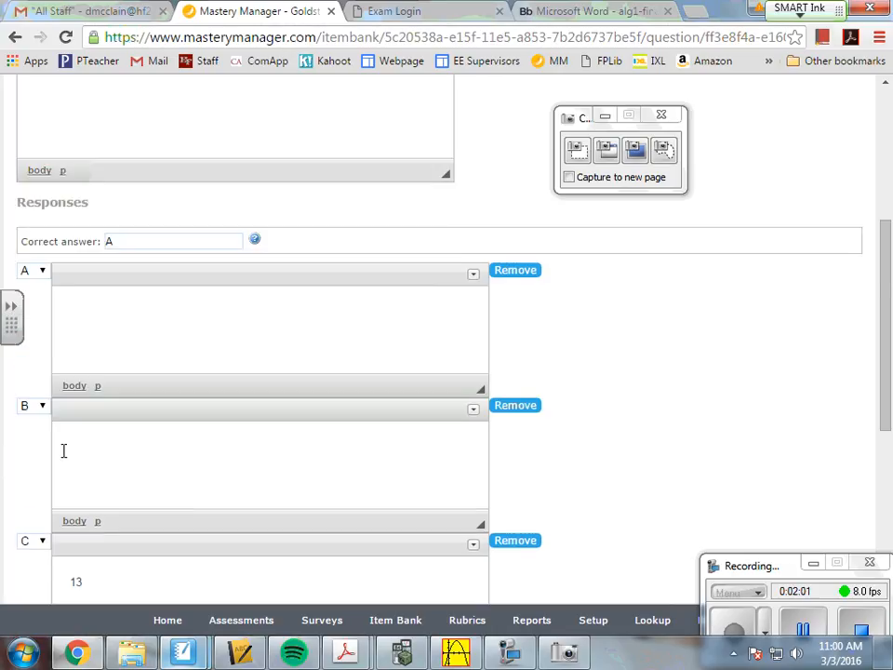
{"action": "left_click_drag", "start_coordinate": [146, 406], "coordinate": [5, 311]}
{"action": "scroll", "coordinate": [103, 400], "scroll_direction": "down", "scroll_amount": 3}
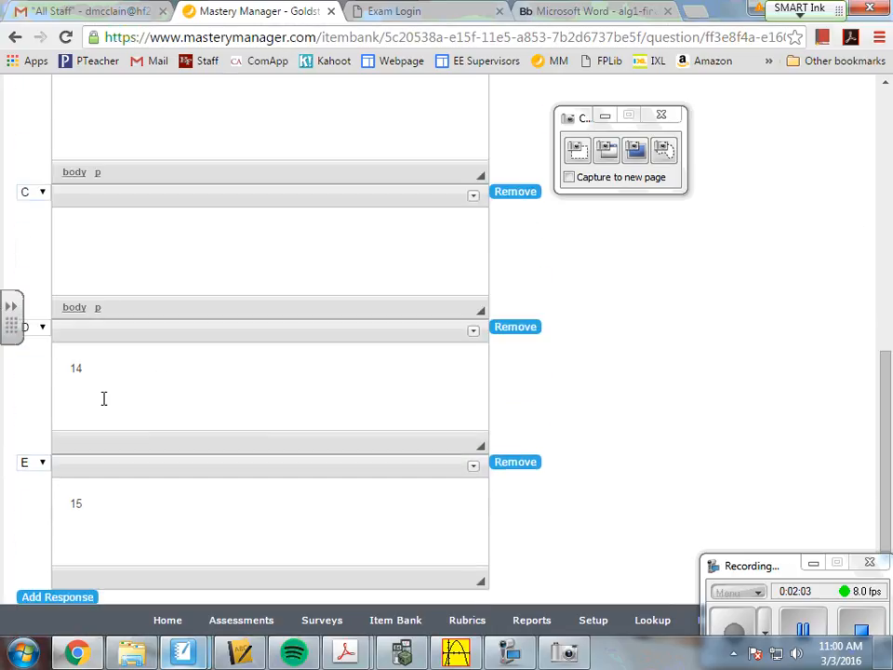
{"action": "left_click_drag", "start_coordinate": [103, 399], "coordinate": [4, 303]}
{"action": "scroll", "coordinate": [143, 434], "scroll_direction": "down", "scroll_amount": 2}
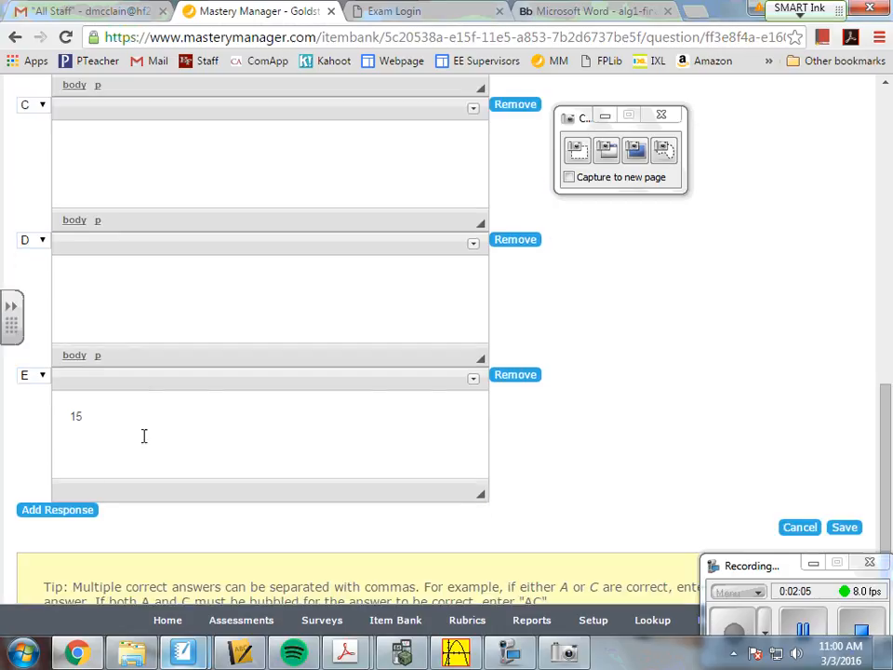
{"action": "left_click_drag", "start_coordinate": [143, 434], "coordinate": [5, 342]}
{"action": "scroll", "coordinate": [128, 370], "scroll_direction": "up", "scroll_amount": 10}
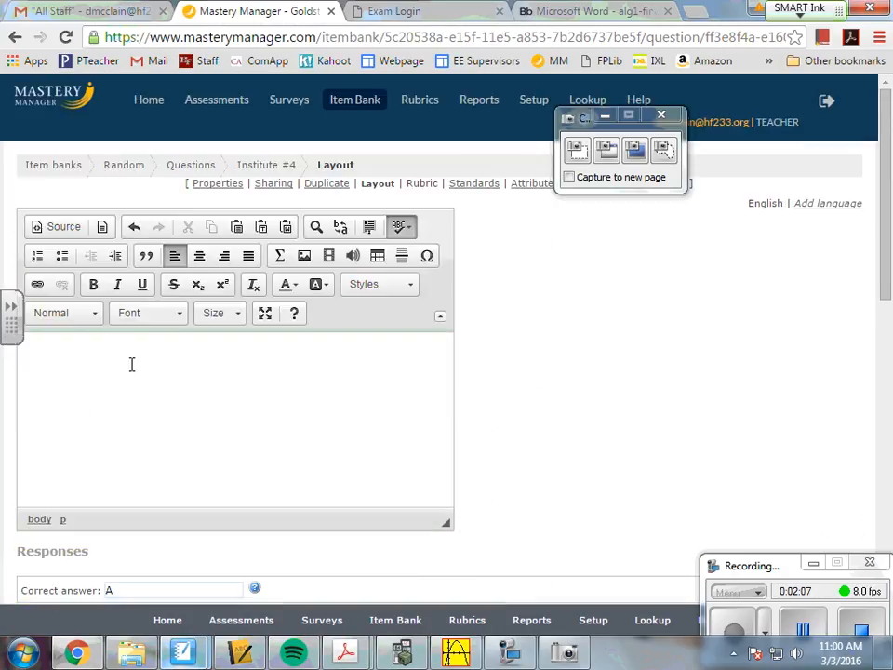
{"action": "scroll", "coordinate": [776, 457], "scroll_direction": "down", "scroll_amount": 12}
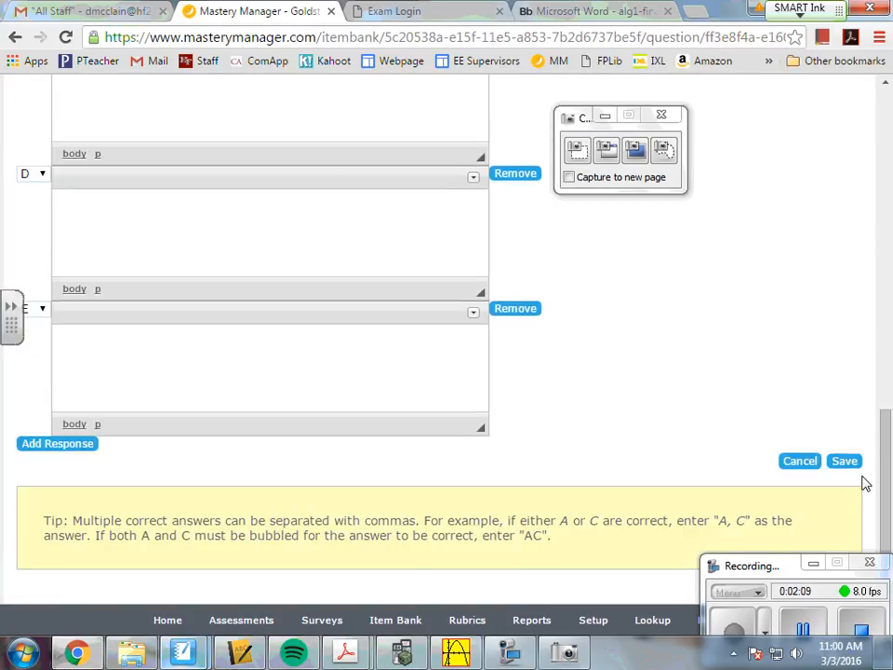
{"action": "left_click", "coordinate": [845, 461]}
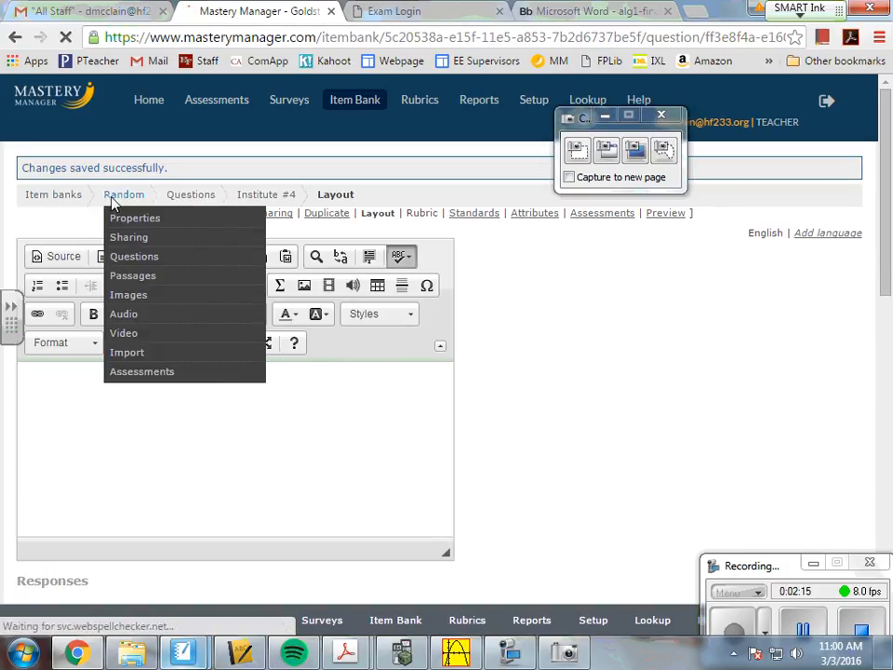
{"action": "left_click", "coordinate": [135, 255]}
Step: Start a new question, browse the Style list leaving Alphabetic, then return to the questions list
{"action": "left_click", "coordinate": [112, 212]}
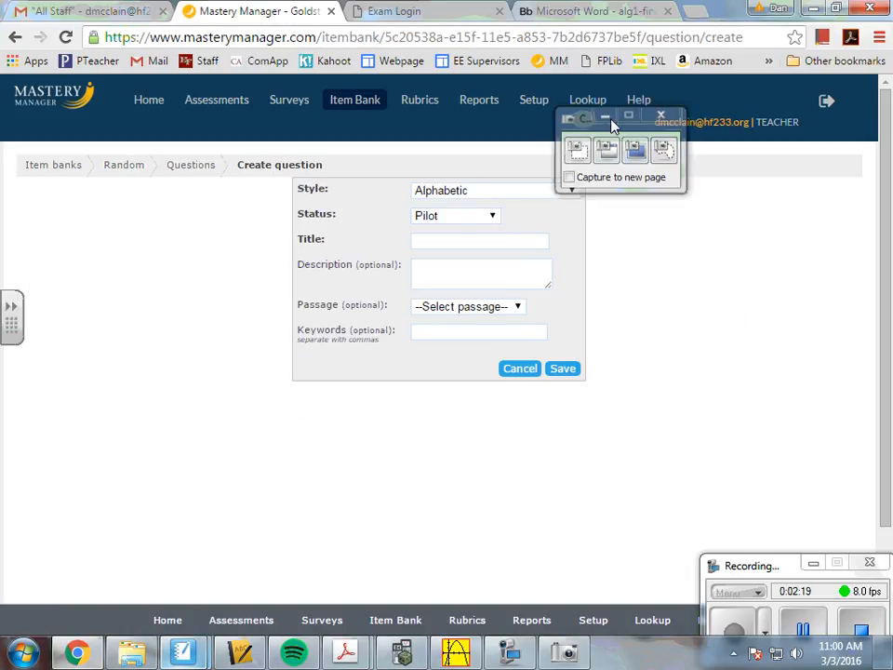
{"action": "left_click", "coordinate": [605, 116]}
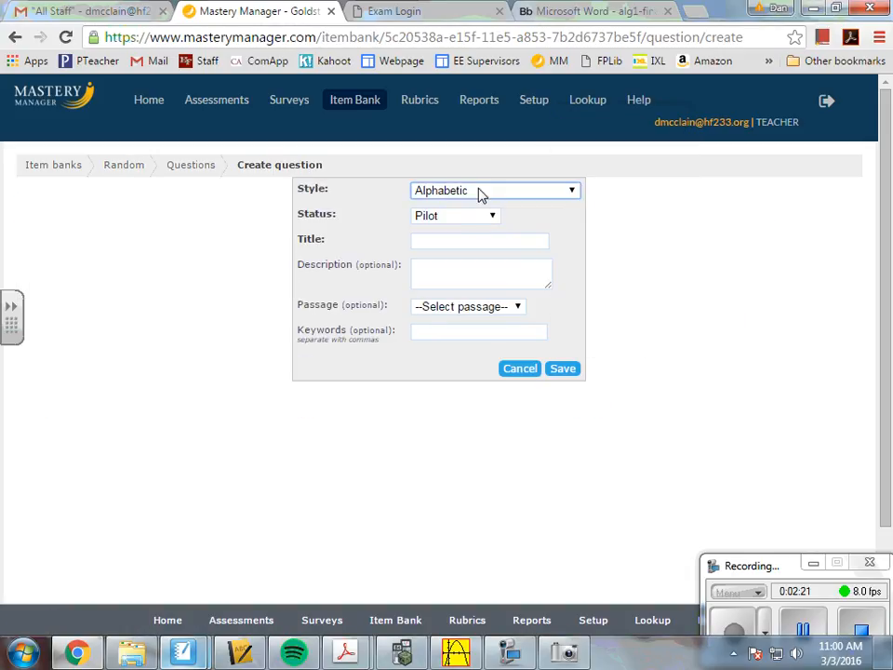
{"action": "left_click", "coordinate": [480, 193]}
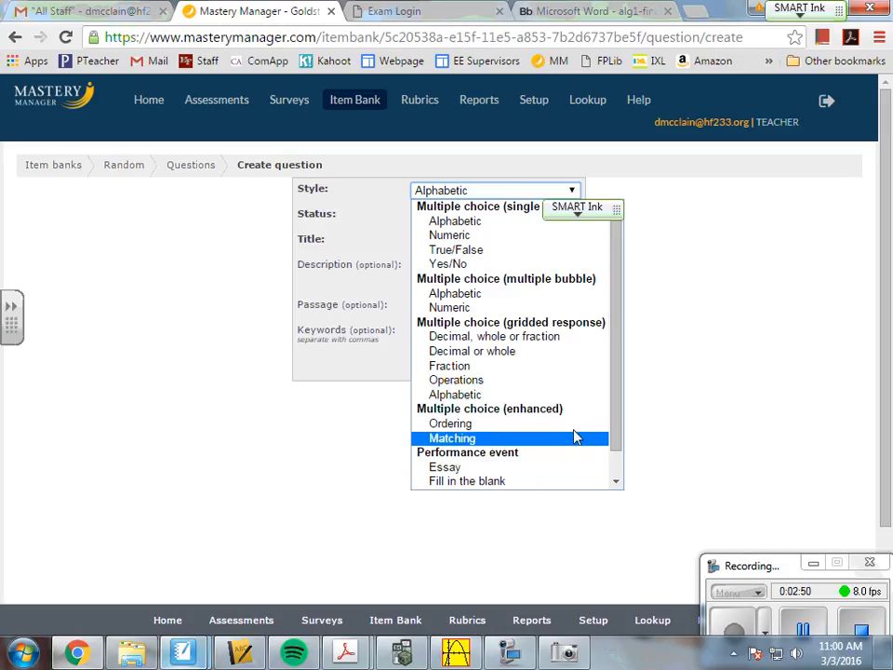
{"action": "left_click_drag", "start_coordinate": [620, 393], "coordinate": [610, 371]}
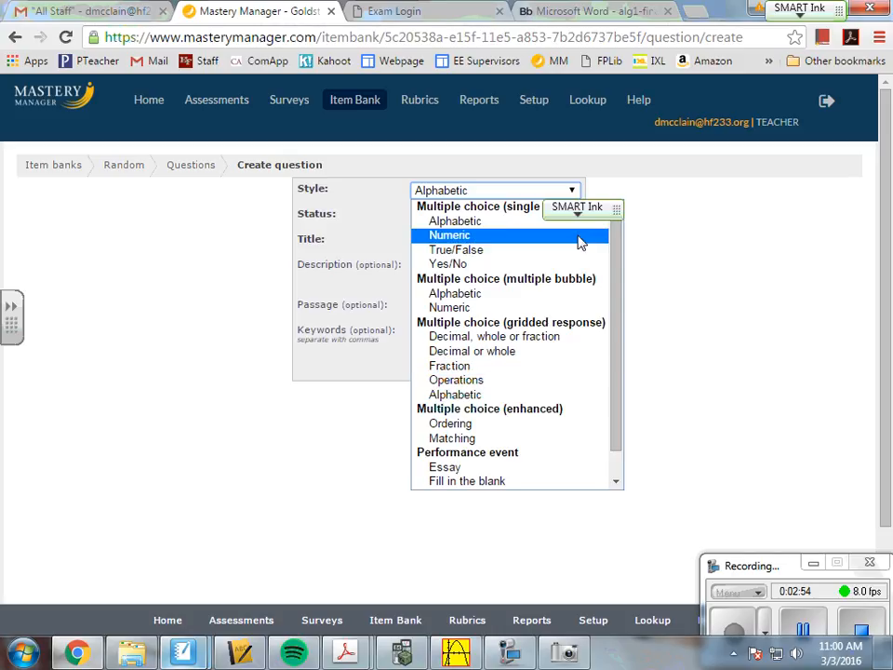
{"action": "left_click", "coordinate": [550, 192]}
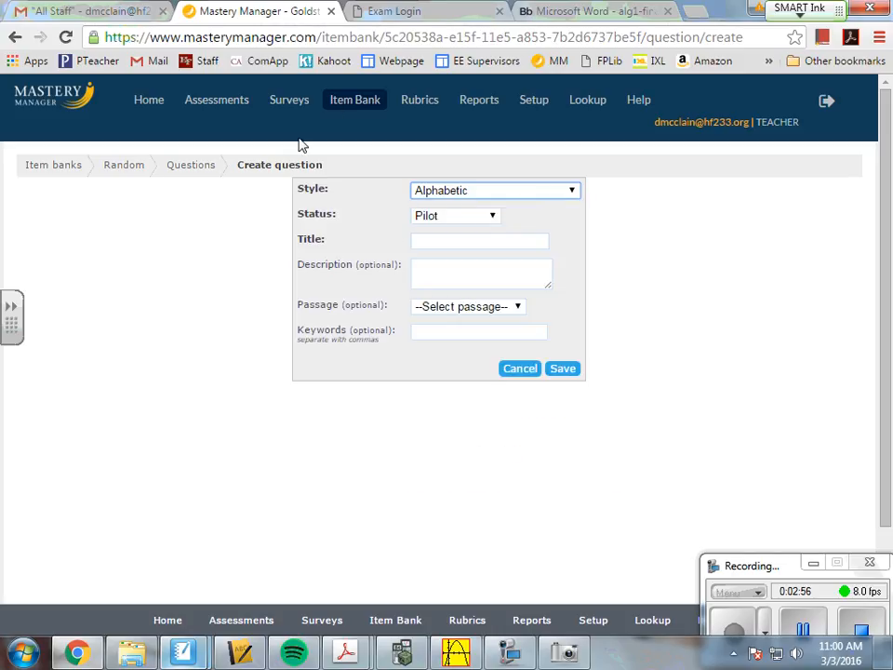
{"action": "left_click", "coordinate": [186, 168]}
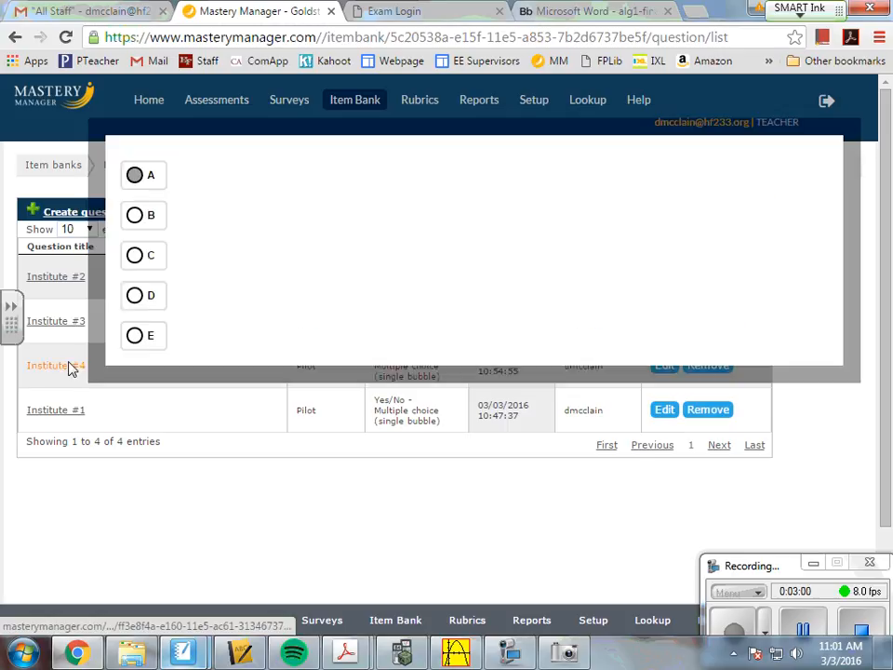
Step: Open Institute #4's Layout editor and place the cursor in its empty question text
{"action": "left_click", "coordinate": [68, 366]}
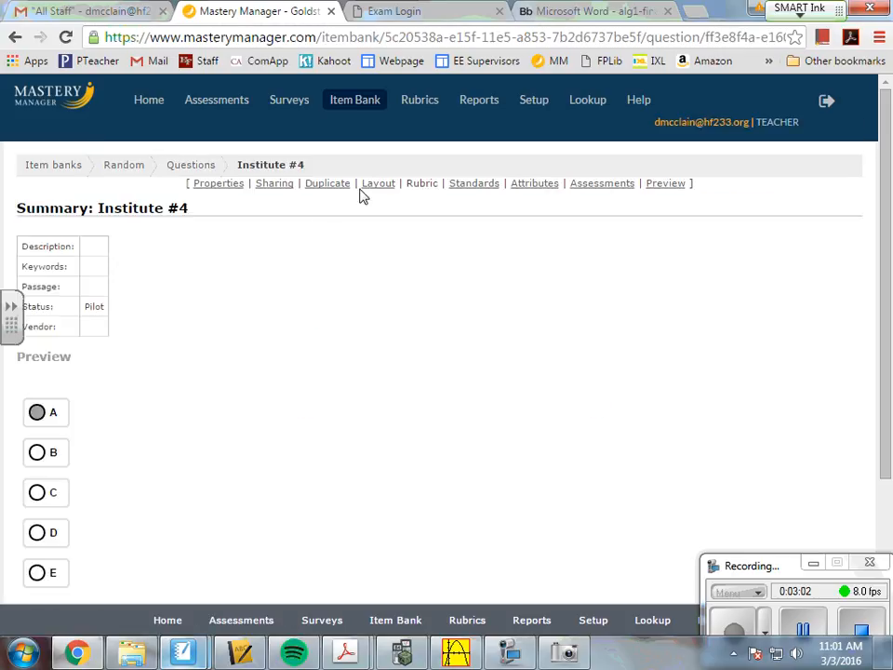
{"action": "left_click", "coordinate": [371, 186]}
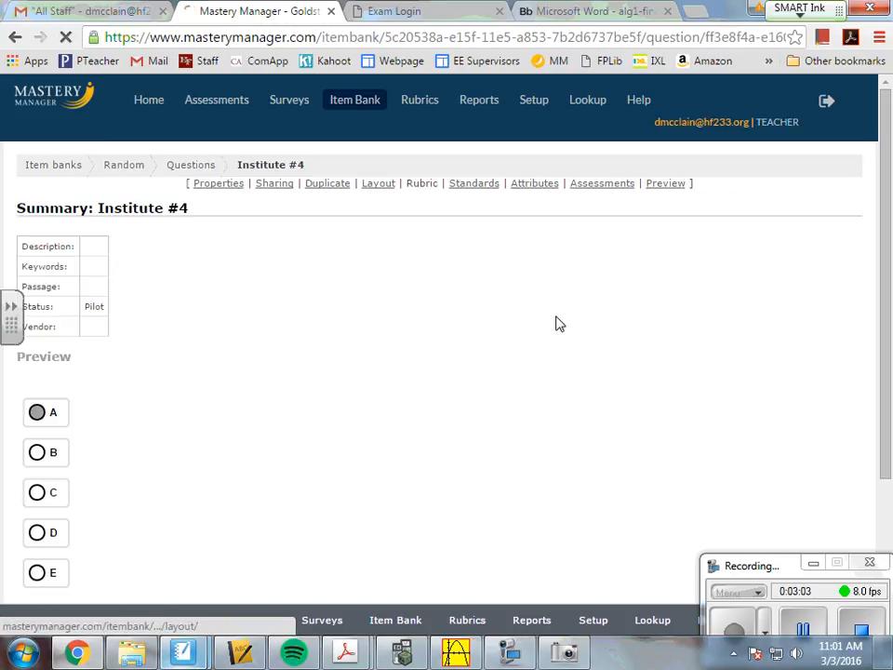
{"action": "left_click", "coordinate": [269, 400]}
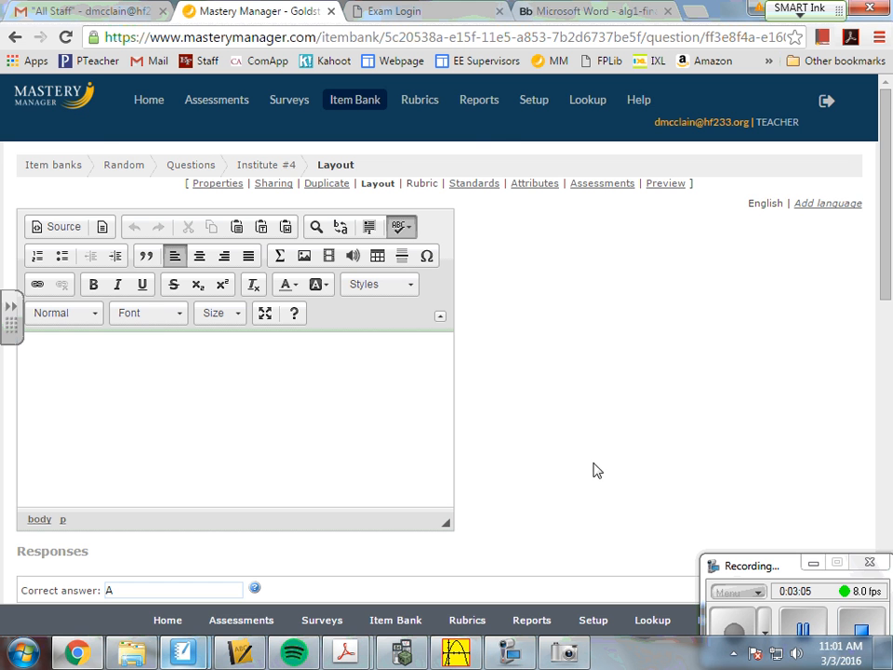
Step: Review question 1 and its answer choices in the Algebra 1 final exam PDF
{"action": "left_click", "coordinate": [585, 9]}
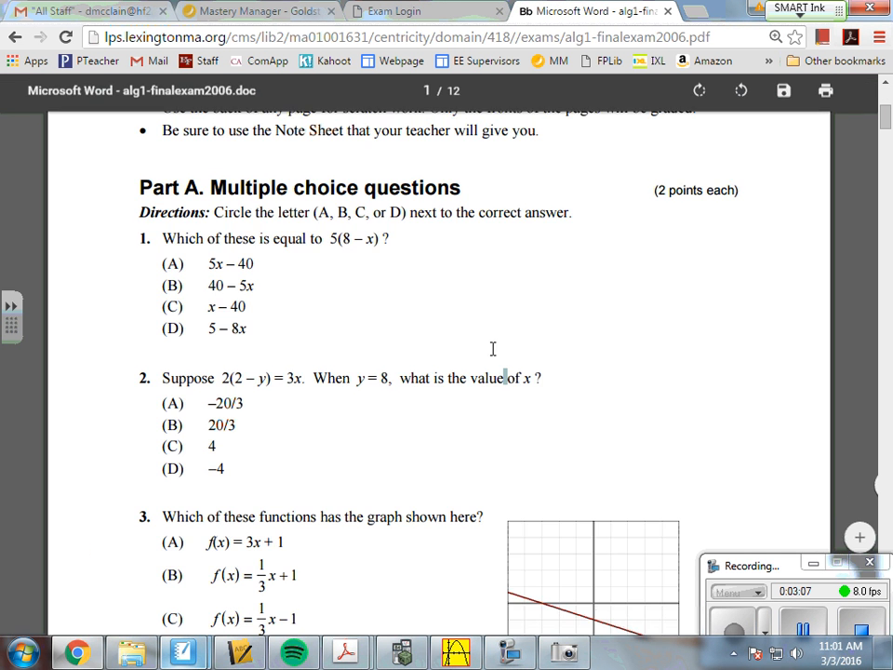
{"action": "scroll", "coordinate": [447, 312], "scroll_direction": "up", "scroll_amount": 5}
{"action": "scroll", "coordinate": [577, 400], "scroll_direction": "down", "scroll_amount": 1}
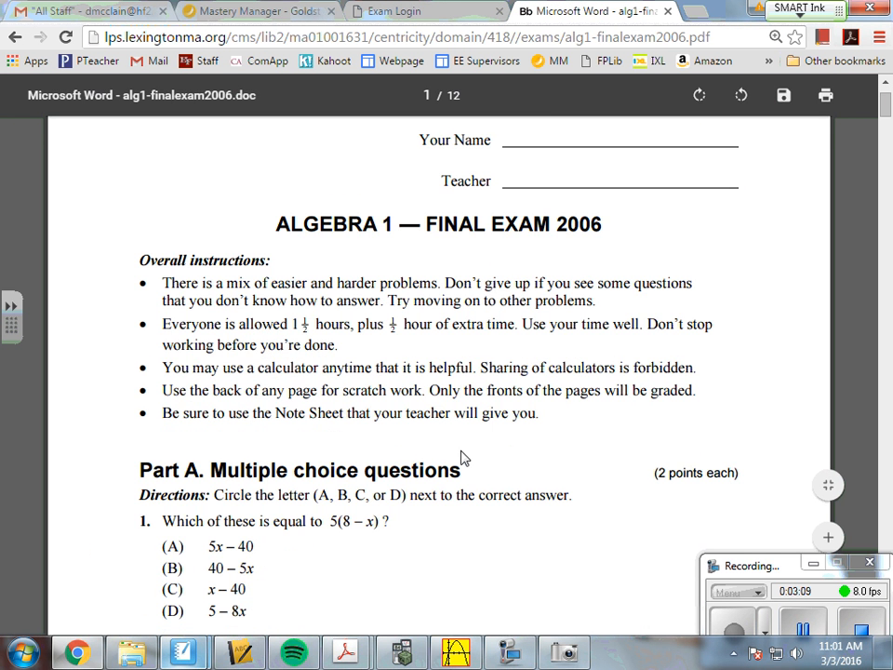
{"action": "scroll", "coordinate": [465, 460], "scroll_direction": "down", "scroll_amount": 2}
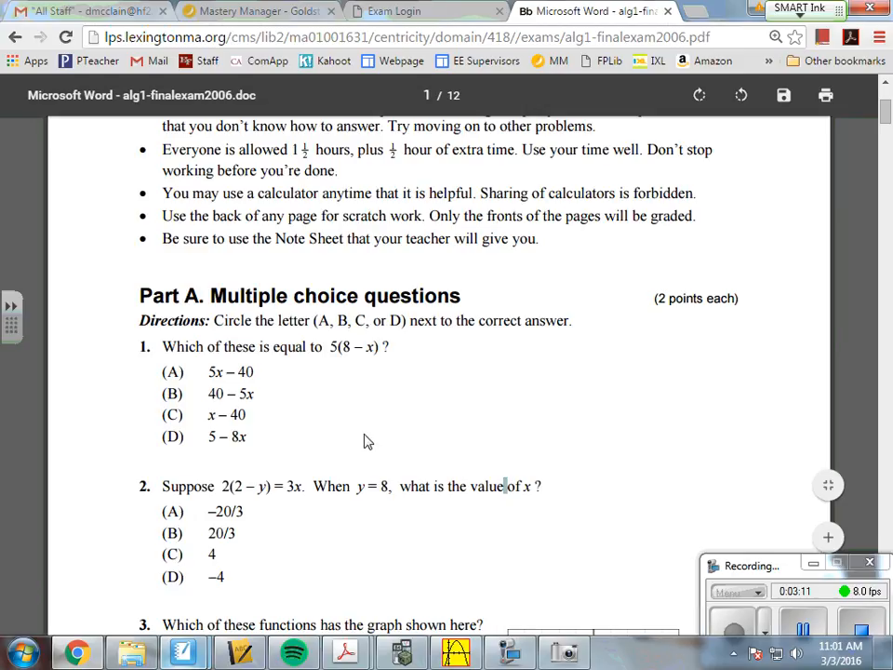
{"action": "scroll", "coordinate": [424, 512], "scroll_direction": "down", "scroll_amount": 1}
{"action": "scroll", "coordinate": [225, 355], "scroll_direction": "up", "scroll_amount": 1}
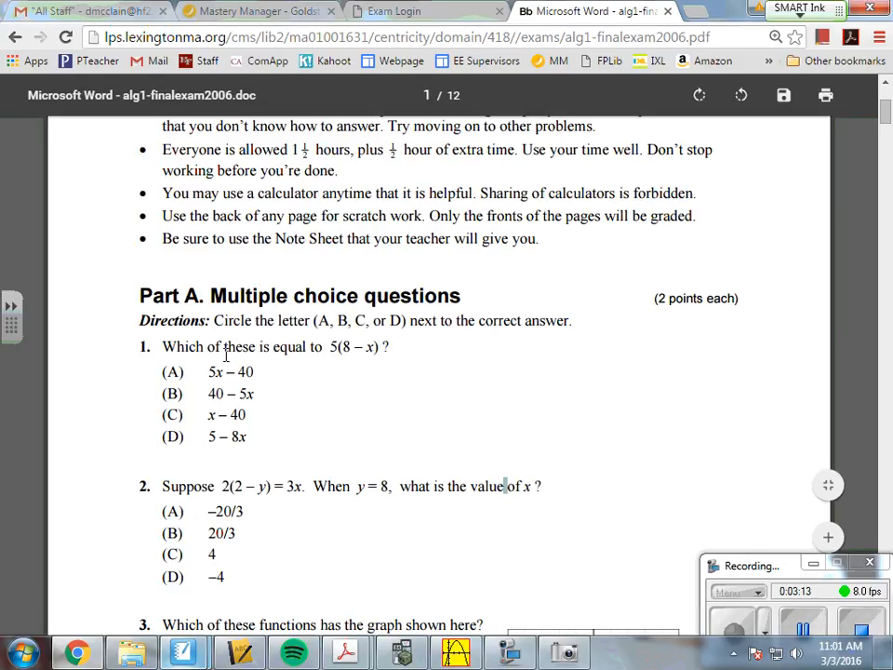
{"action": "left_click_drag", "start_coordinate": [209, 373], "coordinate": [285, 416]}
{"action": "left_click", "coordinate": [309, 456]}
{"action": "scroll", "coordinate": [352, 483], "scroll_direction": "down", "scroll_amount": 6}
{"action": "scroll", "coordinate": [353, 506], "scroll_direction": "up", "scroll_amount": 7}
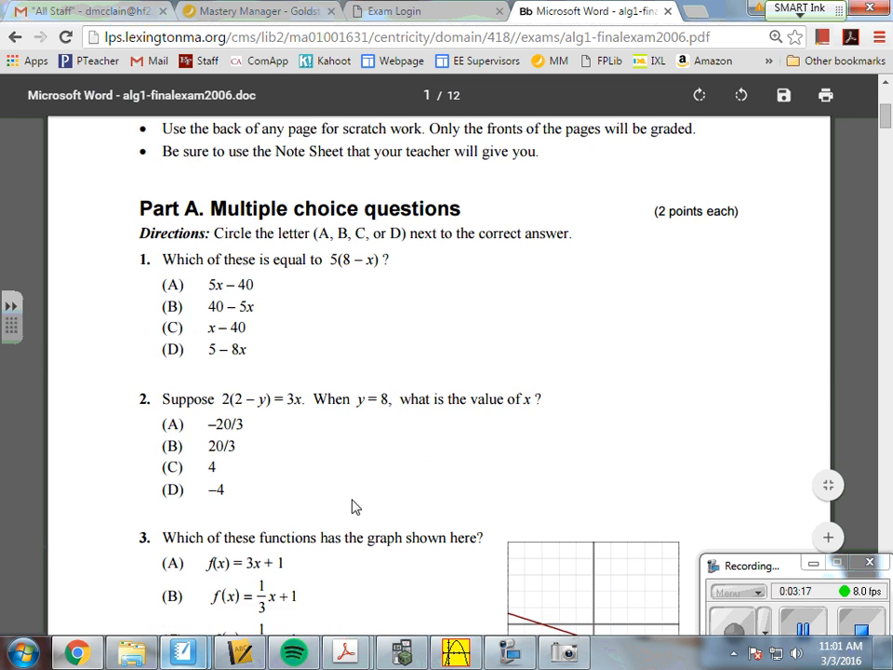
{"action": "scroll", "coordinate": [354, 503], "scroll_direction": "down", "scroll_amount": 2}
{"action": "scroll", "coordinate": [355, 503], "scroll_direction": "up", "scroll_amount": 1}
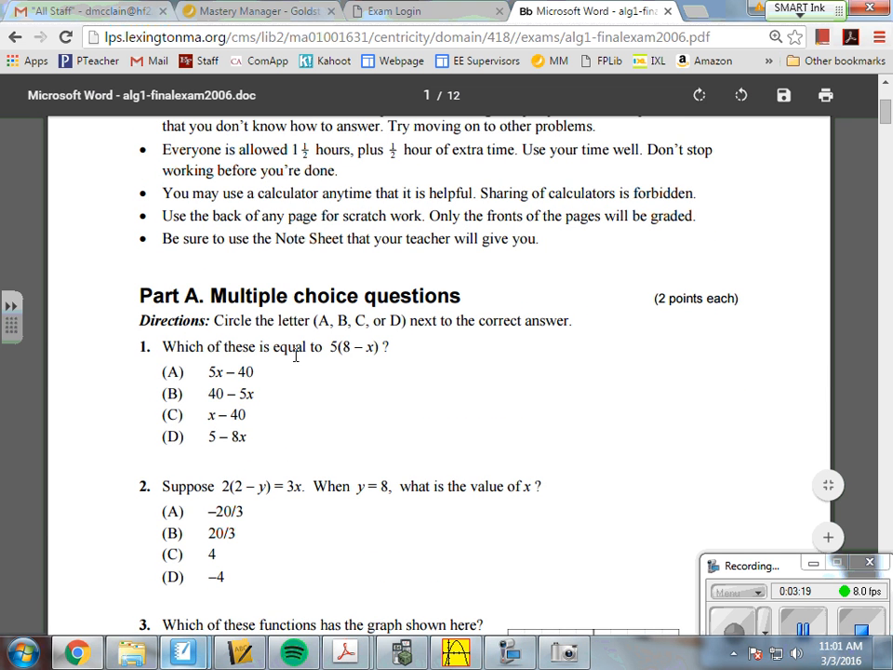
{"action": "left_click", "coordinate": [425, 10]}
{"action": "left_click", "coordinate": [256, 10]}
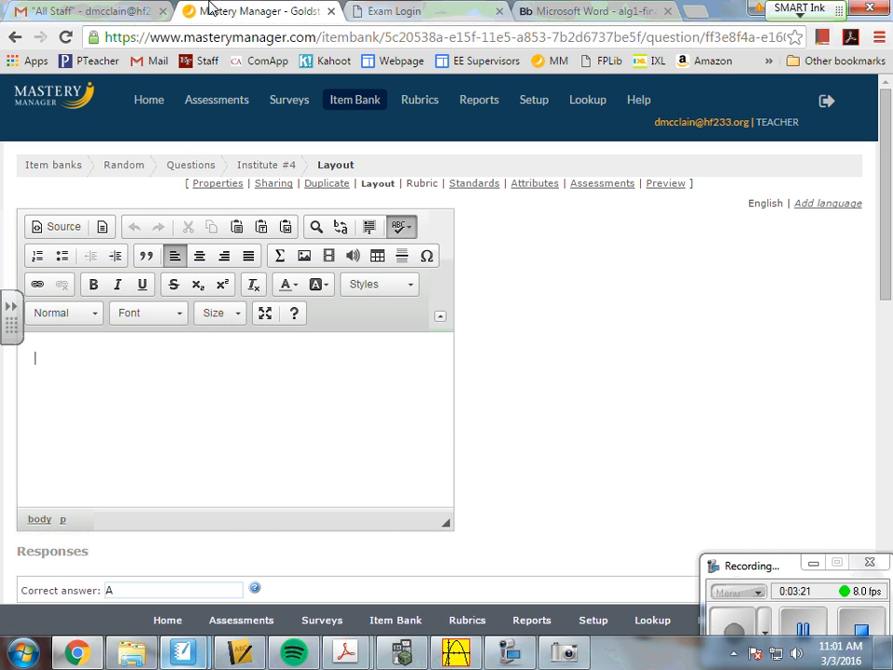
{"action": "left_click", "coordinate": [587, 10]}
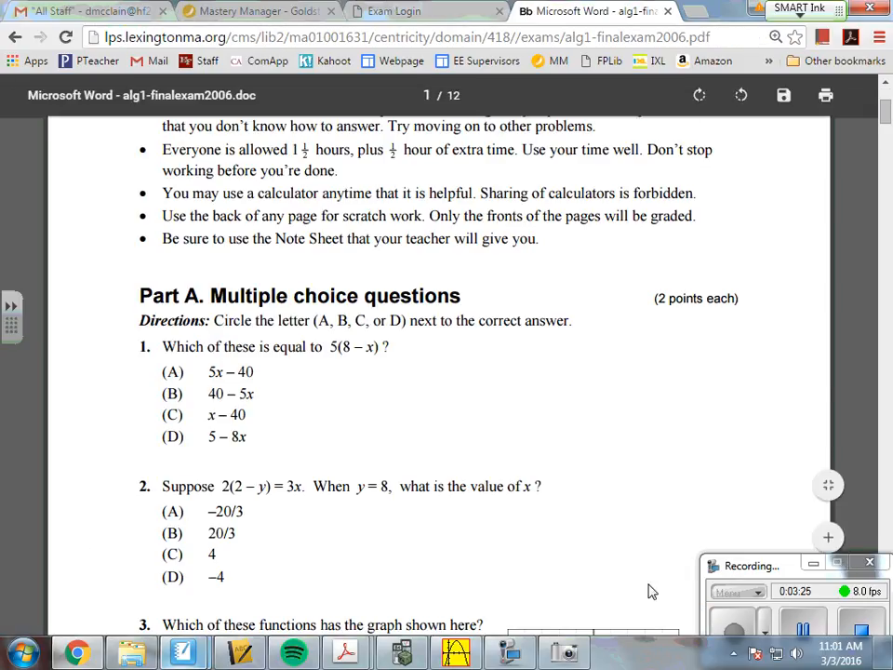
Step: Area-capture question 1's prompt about 5(8 − x) with the SMART screen capture tool
{"action": "left_click", "coordinate": [565, 654]}
{"action": "left_click_drag", "start_coordinate": [582, 119], "coordinate": [657, 119]}
{"action": "left_click", "coordinate": [655, 156]}
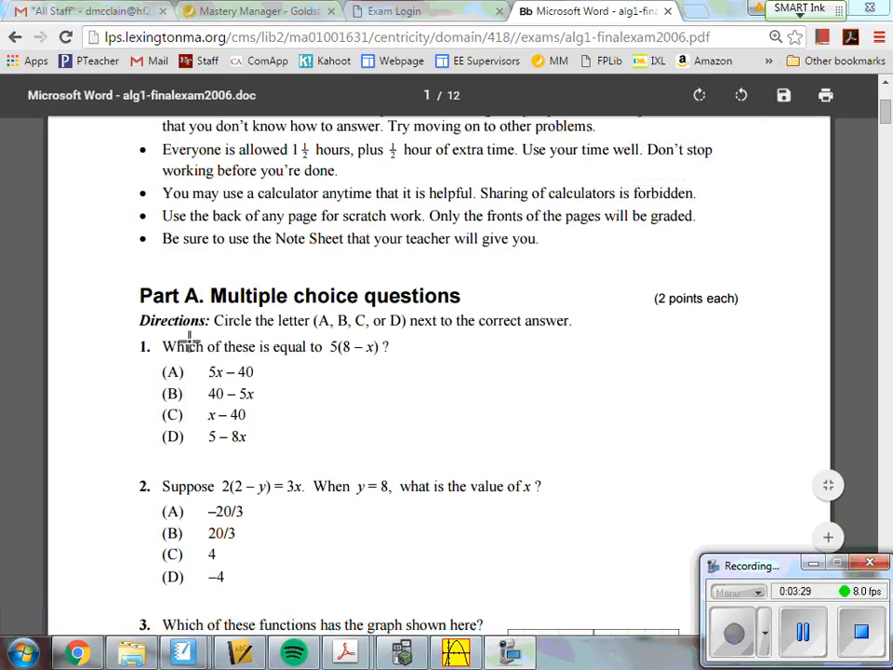
{"action": "left_click_drag", "start_coordinate": [291, 361], "coordinate": [400, 366]}
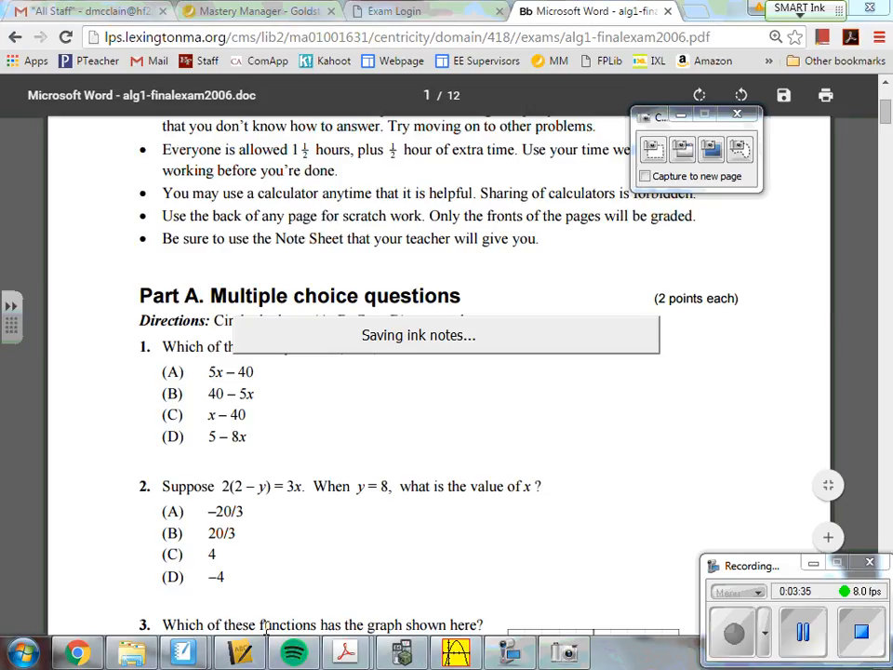
Step: Close the Exam Login tab and paste the question 1 image into Institute #4's question text
{"action": "left_click", "coordinate": [395, 11]}
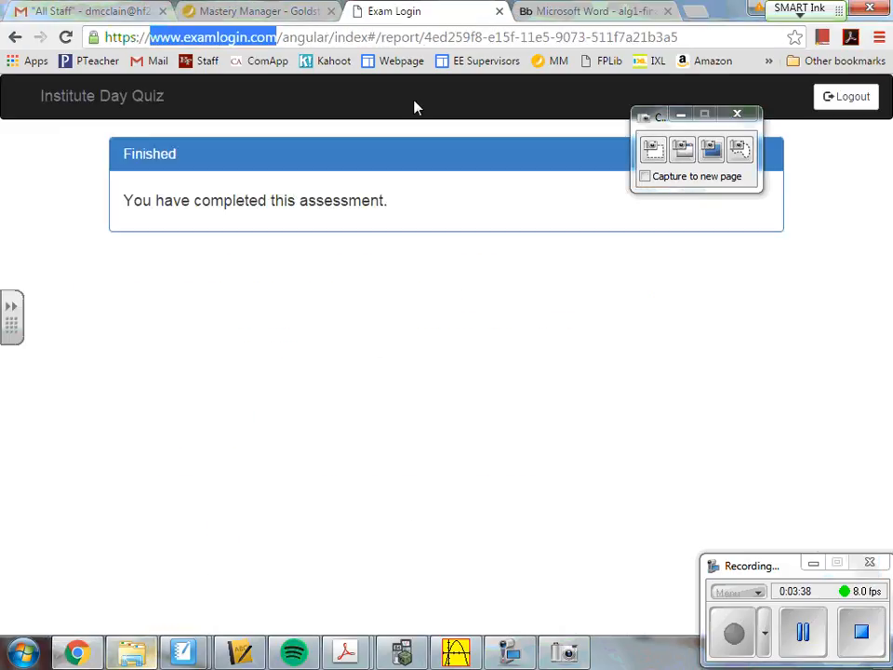
{"action": "left_click", "coordinate": [264, 11]}
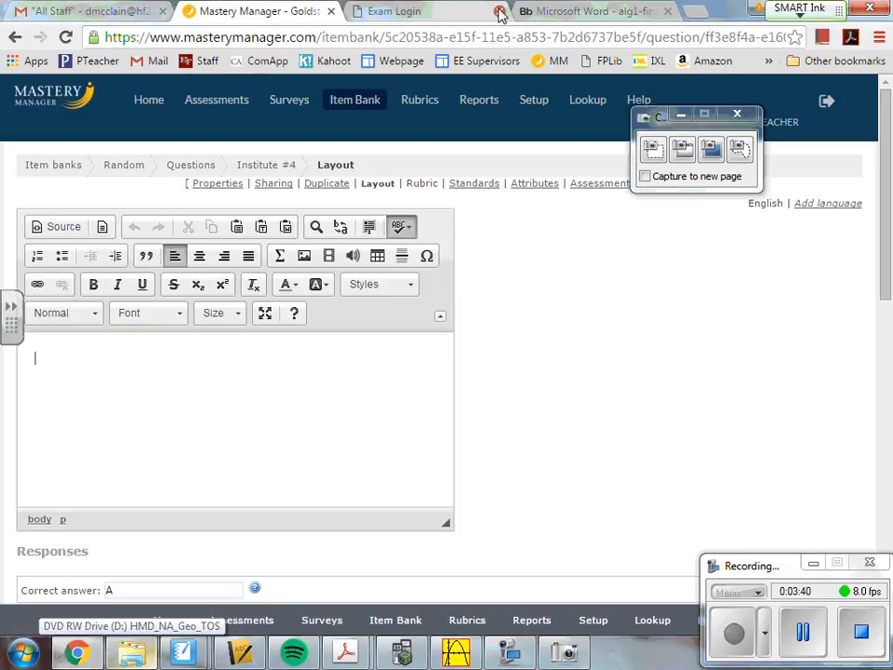
{"action": "middle_click", "coordinate": [372, 12]}
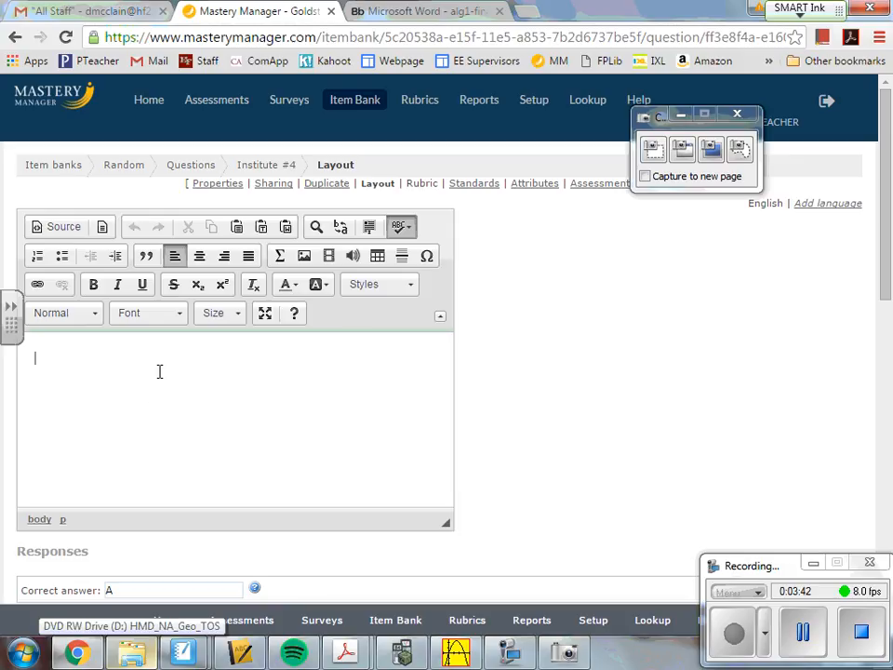
{"action": "key", "text": "ctrl+v"}
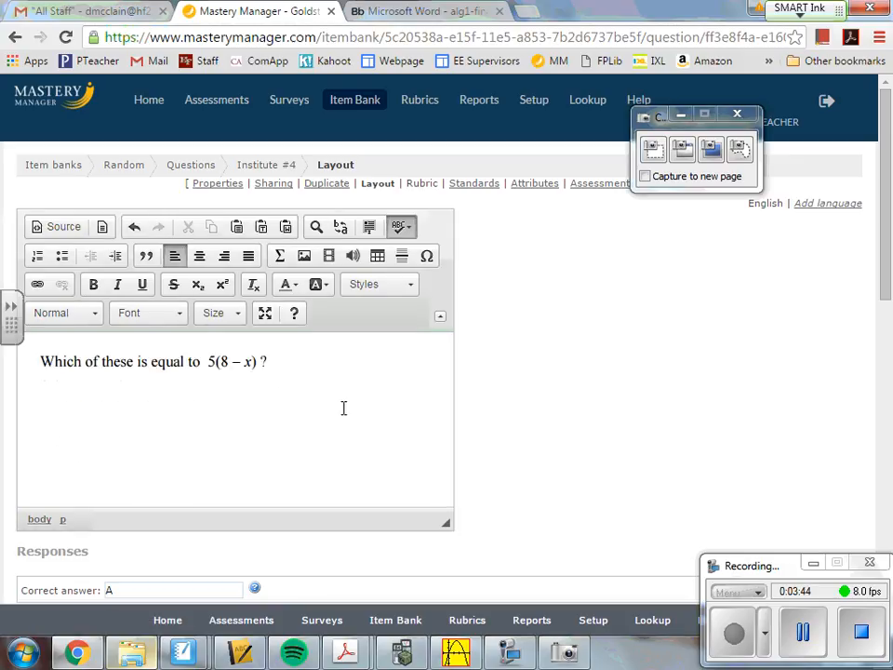
{"action": "scroll", "coordinate": [344, 408], "scroll_direction": "down", "scroll_amount": 1}
{"action": "scroll", "coordinate": [326, 438], "scroll_direction": "down", "scroll_amount": 1}
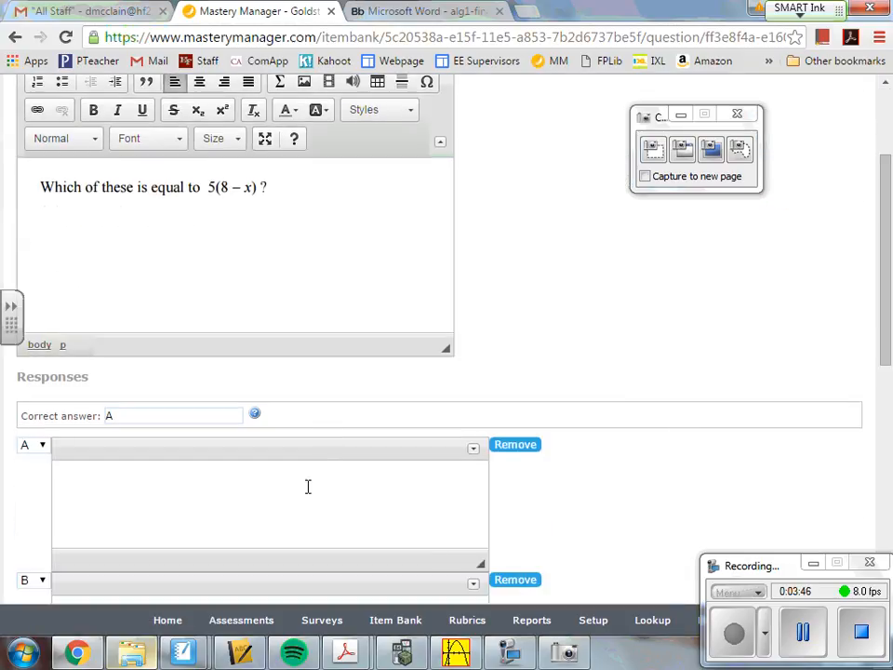
Step: Capture choice (A) 5x − 40 from the exam and paste it into answer A
{"action": "left_click", "coordinate": [423, 11]}
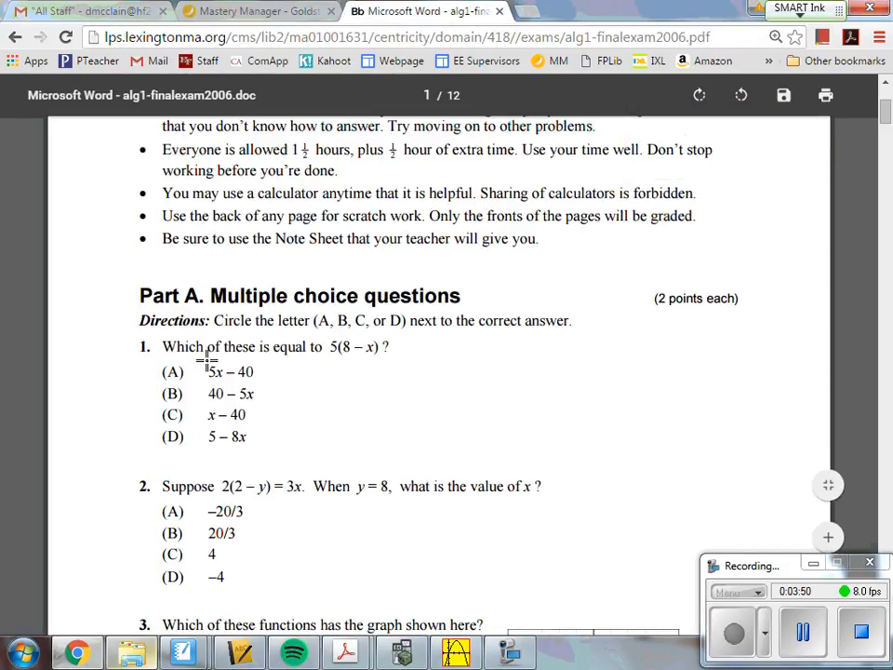
{"action": "left_click_drag", "start_coordinate": [205, 363], "coordinate": [259, 379]}
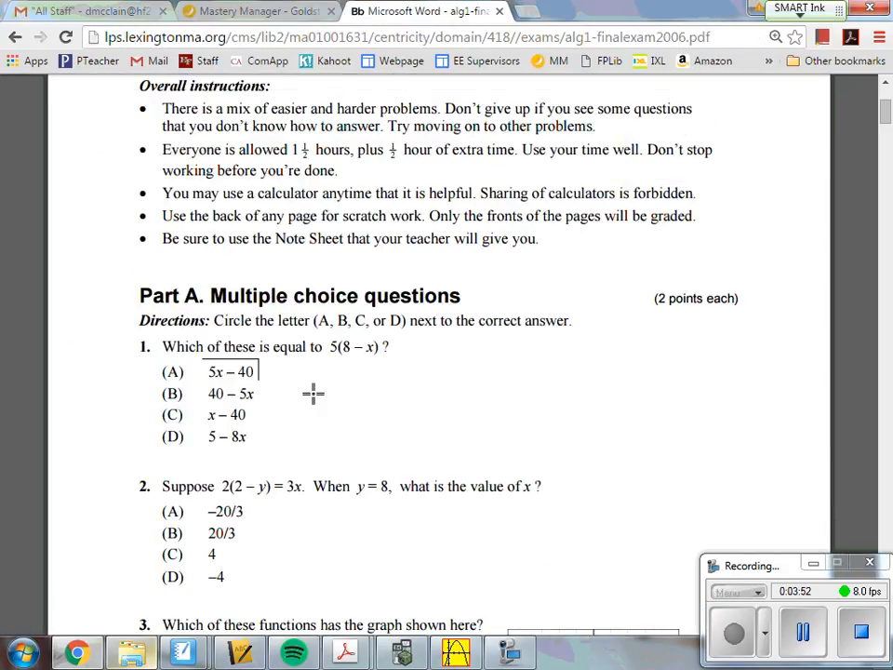
{"action": "left_click", "coordinate": [233, 9]}
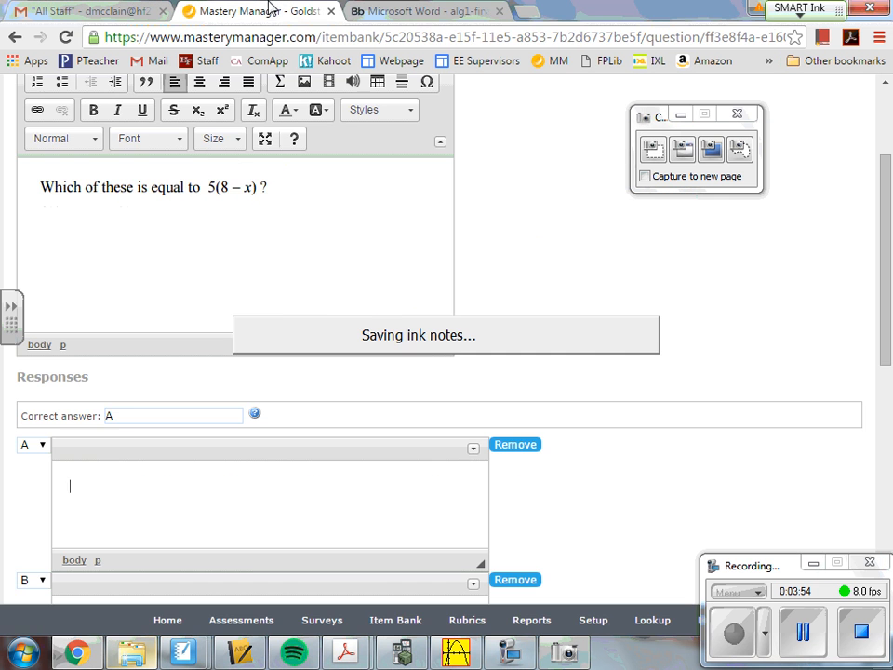
{"action": "left_click", "coordinate": [202, 484]}
{"action": "key", "text": "ctrl+v"}
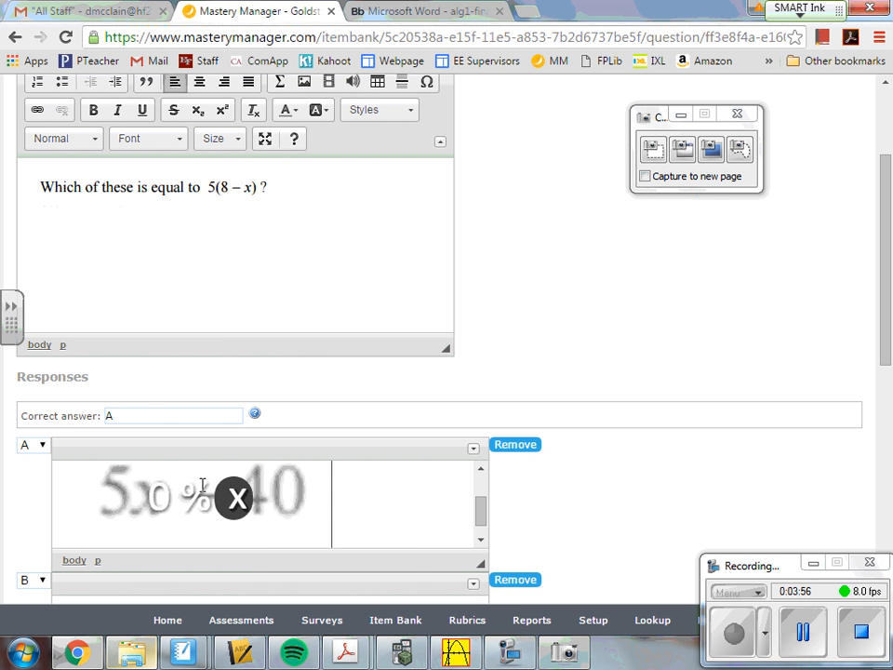
Step: Capture choice (B) 40 − 5x from the exam and paste it into answer B
{"action": "left_click", "coordinate": [391, 11]}
{"action": "scroll", "coordinate": [607, 308], "scroll_direction": "down", "scroll_amount": 1}
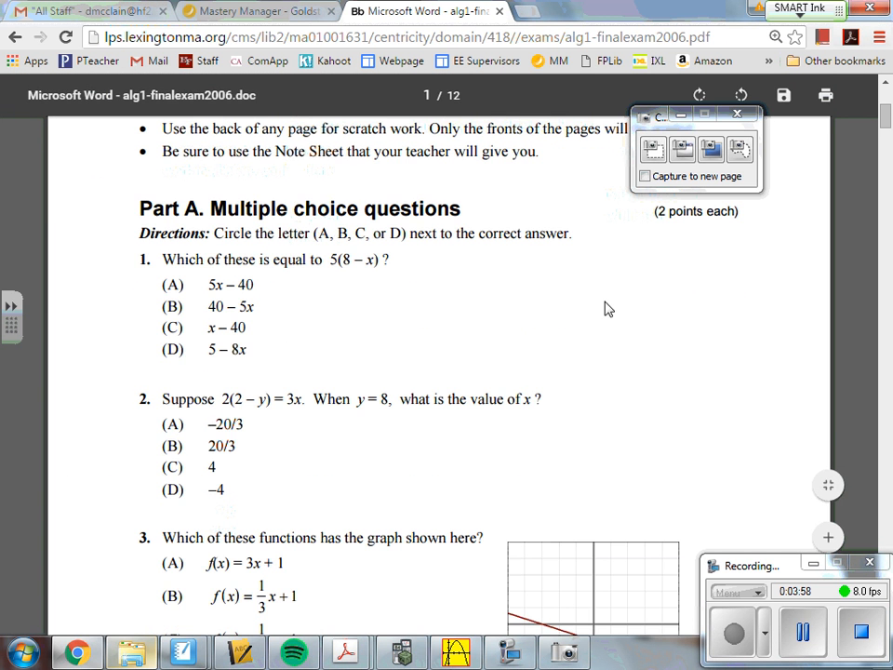
{"action": "left_click", "coordinate": [654, 151]}
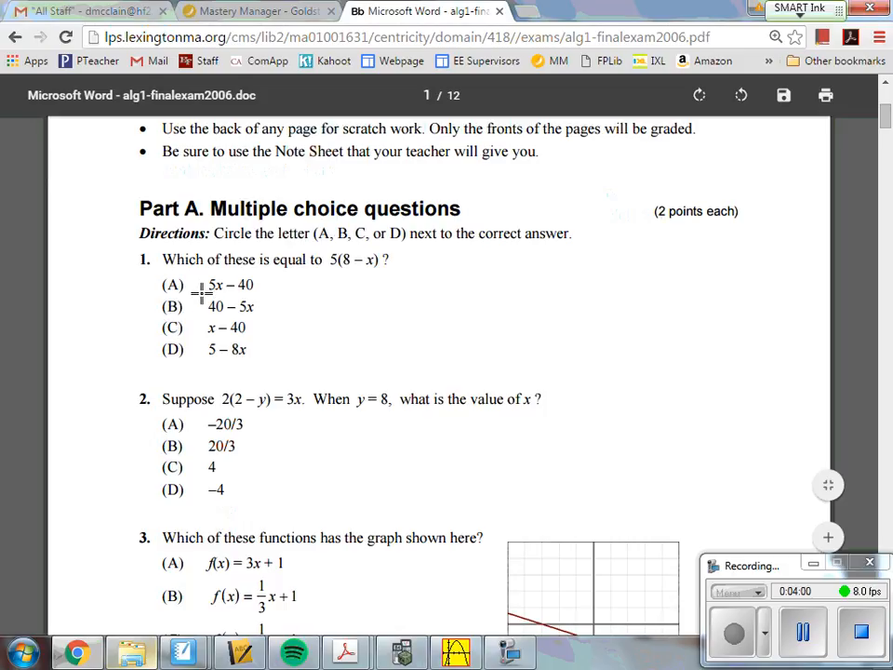
{"action": "left_click_drag", "start_coordinate": [203, 296], "coordinate": [263, 315]}
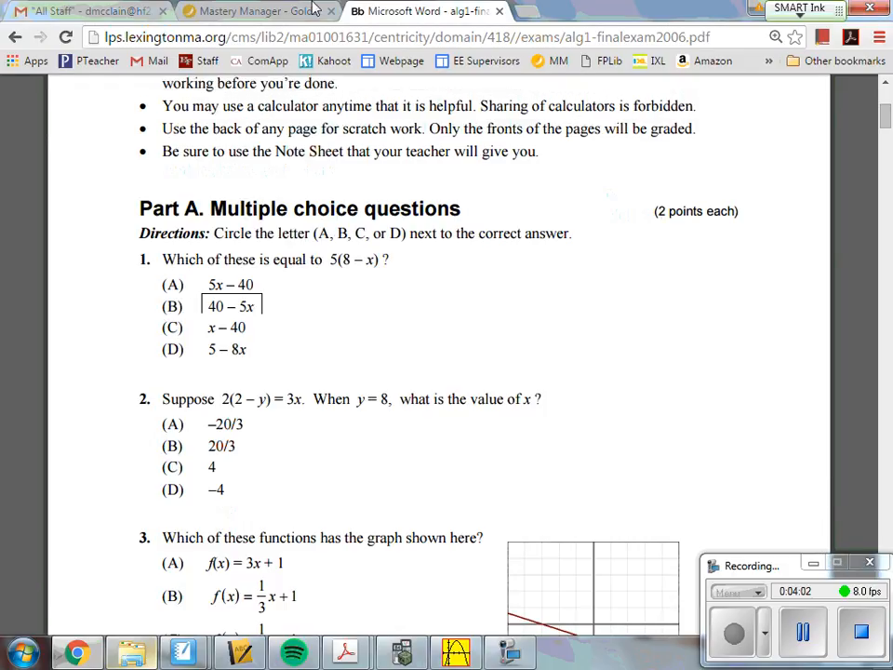
{"action": "left_click", "coordinate": [314, 9]}
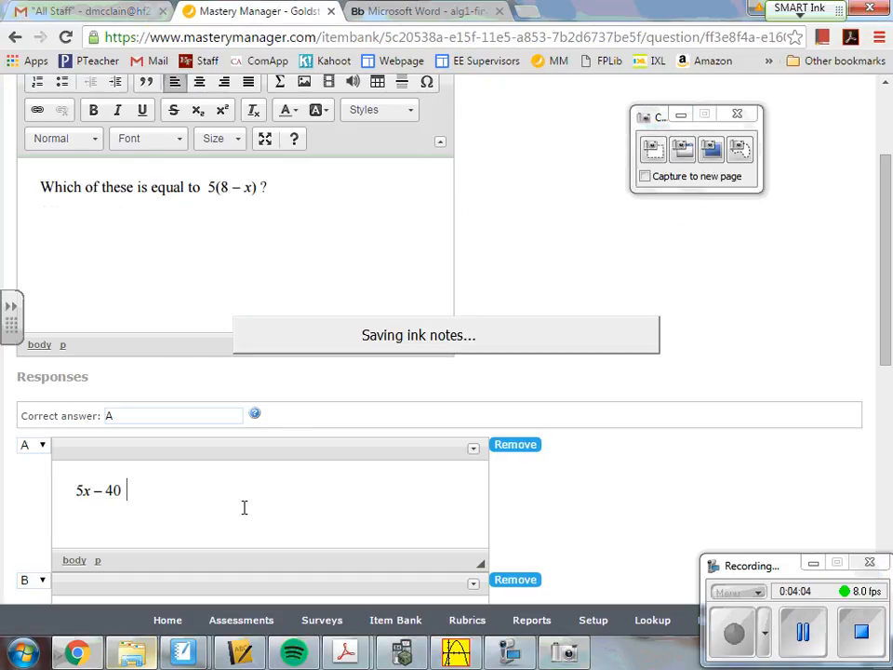
{"action": "scroll", "coordinate": [244, 507], "scroll_direction": "down", "scroll_amount": 2}
{"action": "left_click", "coordinate": [204, 474]}
{"action": "key", "text": "ctrl+v"}
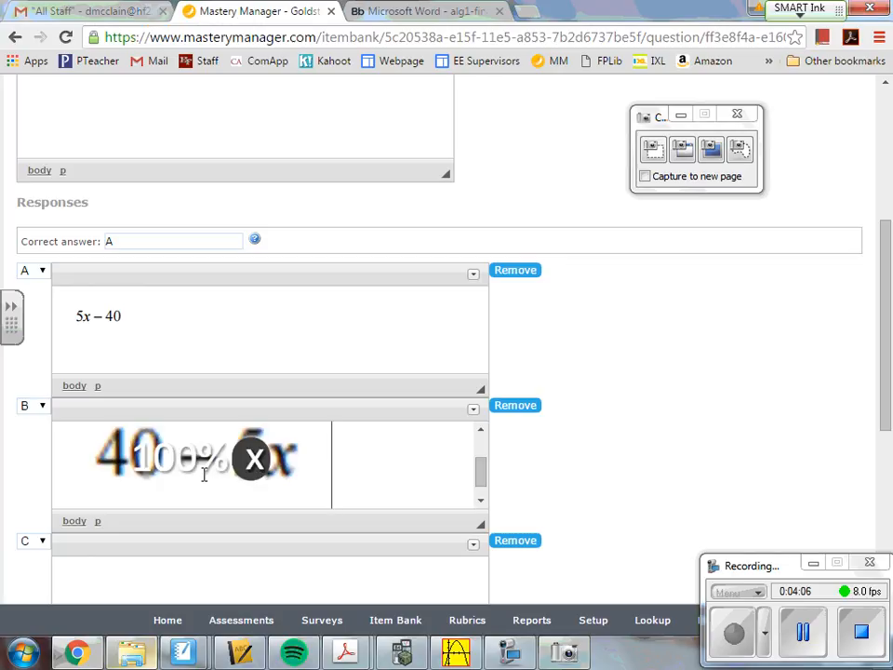
{"action": "left_click", "coordinate": [407, 10]}
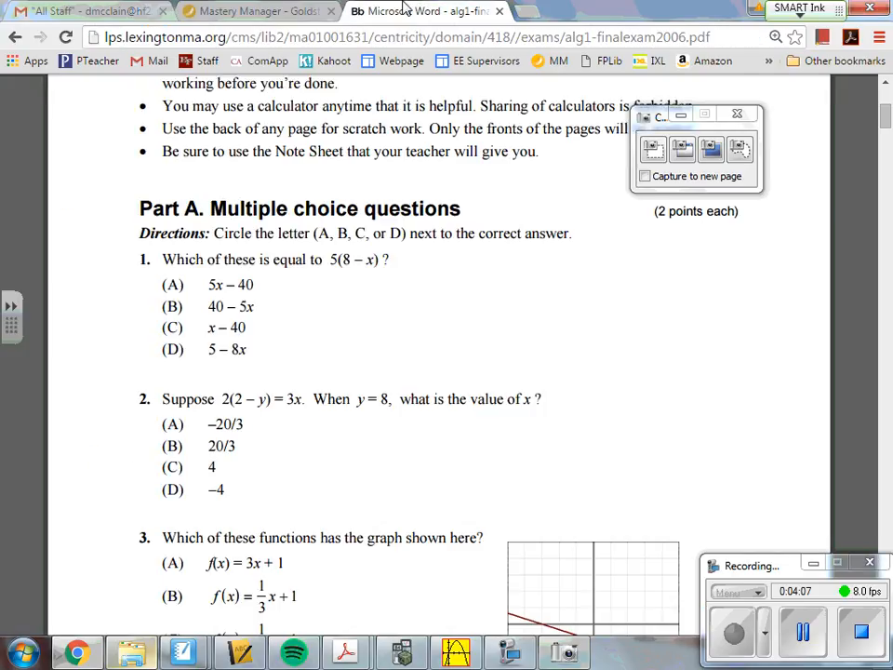
Step: Capture choice (C) x − 40 from the exam PDF and paste it into answer C
{"action": "left_click", "coordinate": [650, 154]}
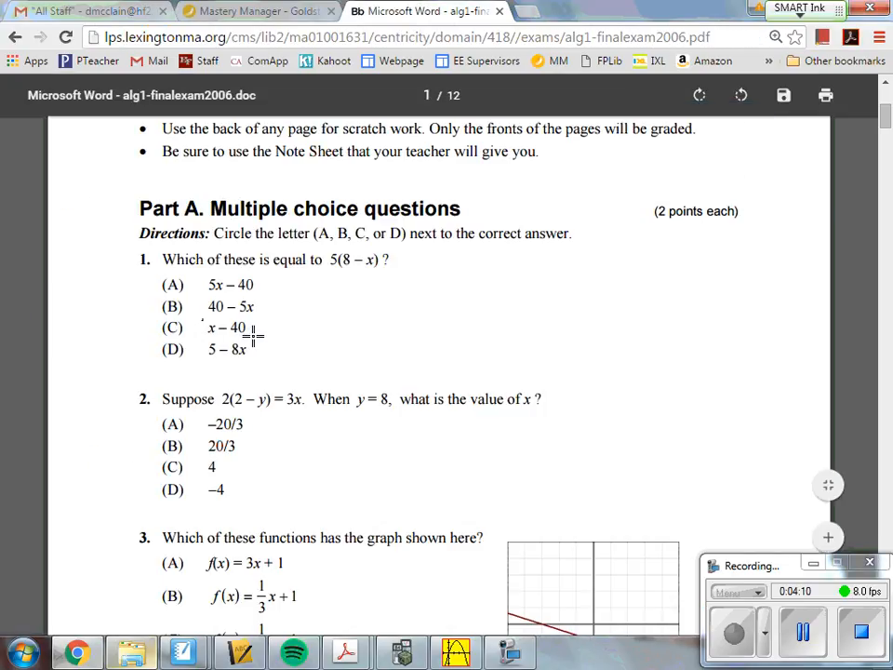
{"action": "left_click_drag", "start_coordinate": [202, 319], "coordinate": [254, 337]}
{"action": "left_click", "coordinate": [295, 8]}
{"action": "scroll", "coordinate": [238, 493], "scroll_direction": "down", "scroll_amount": 2}
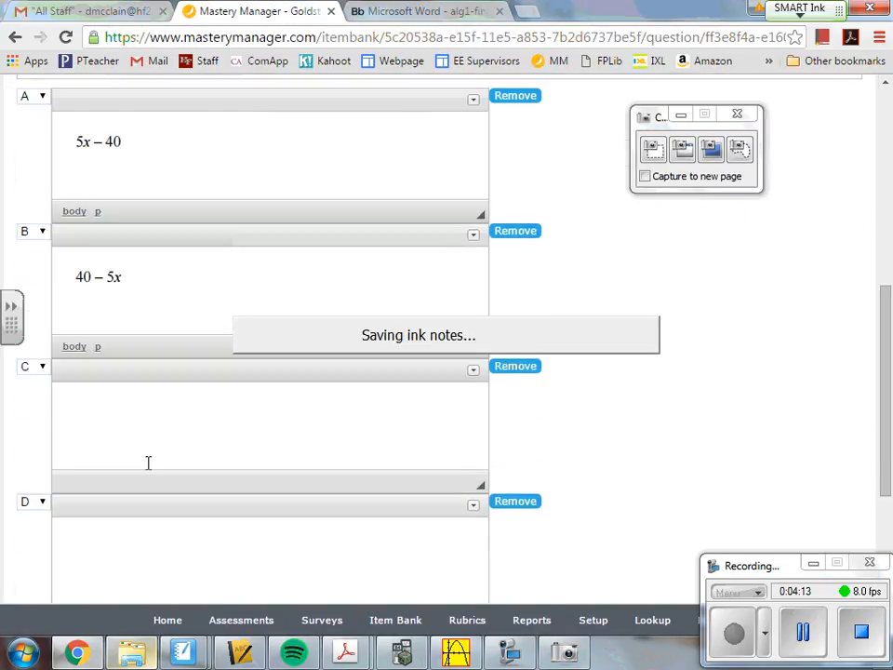
{"action": "left_click", "coordinate": [149, 423]}
{"action": "key", "text": "ctrl+v"}
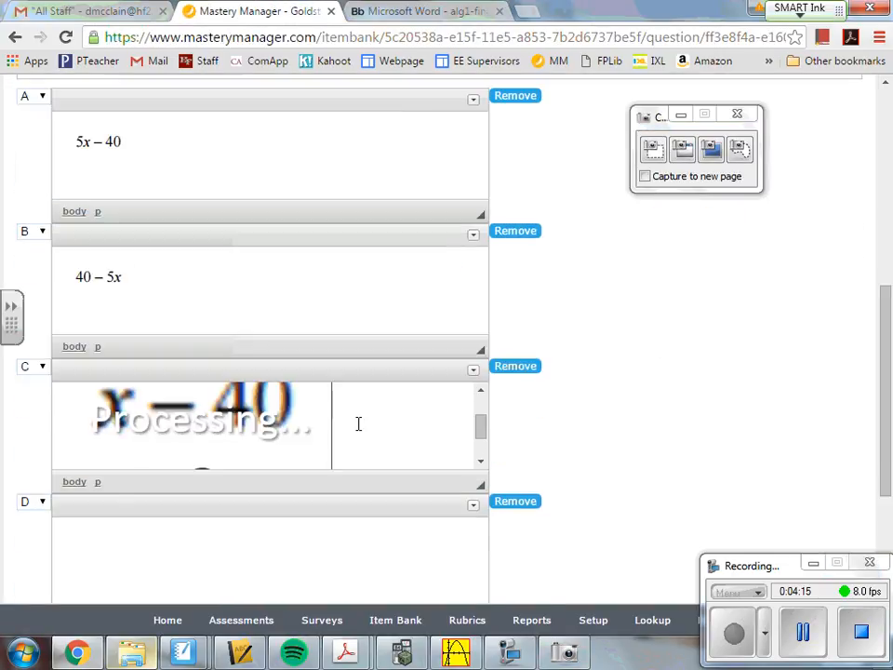
Step: Capture choice (D) 5 − 8x from the exam PDF and paste it into answer D
{"action": "left_click", "coordinate": [424, 11]}
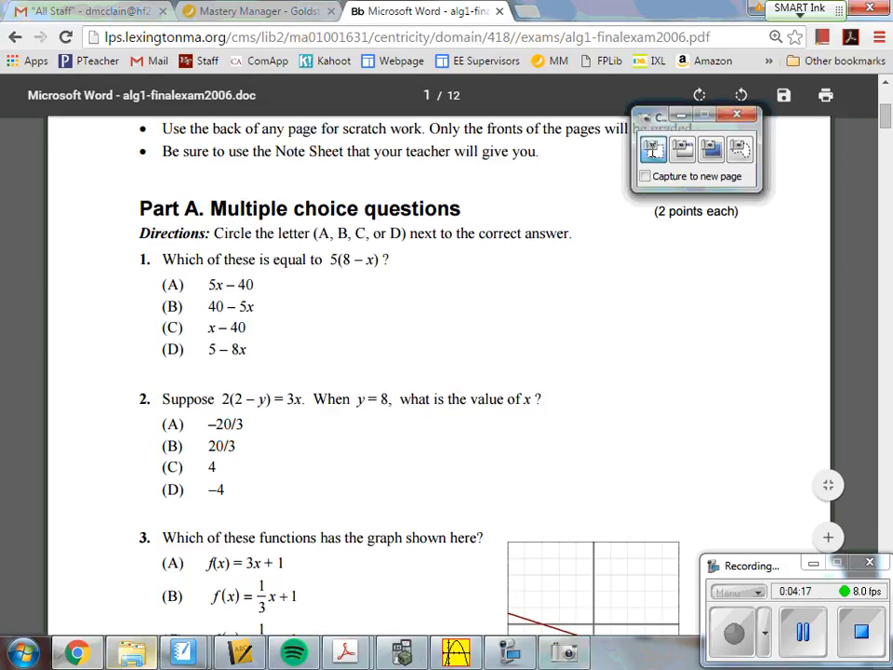
{"action": "left_click", "coordinate": [654, 148]}
{"action": "left_click_drag", "start_coordinate": [203, 338], "coordinate": [257, 361]}
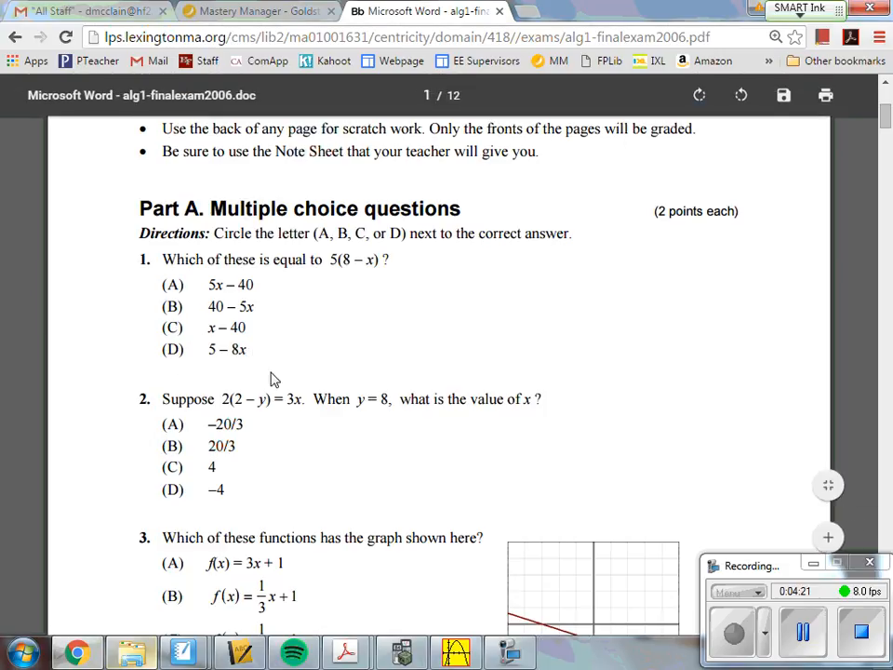
{"action": "left_click", "coordinate": [261, 9]}
{"action": "scroll", "coordinate": [274, 457], "scroll_direction": "down", "scroll_amount": 1}
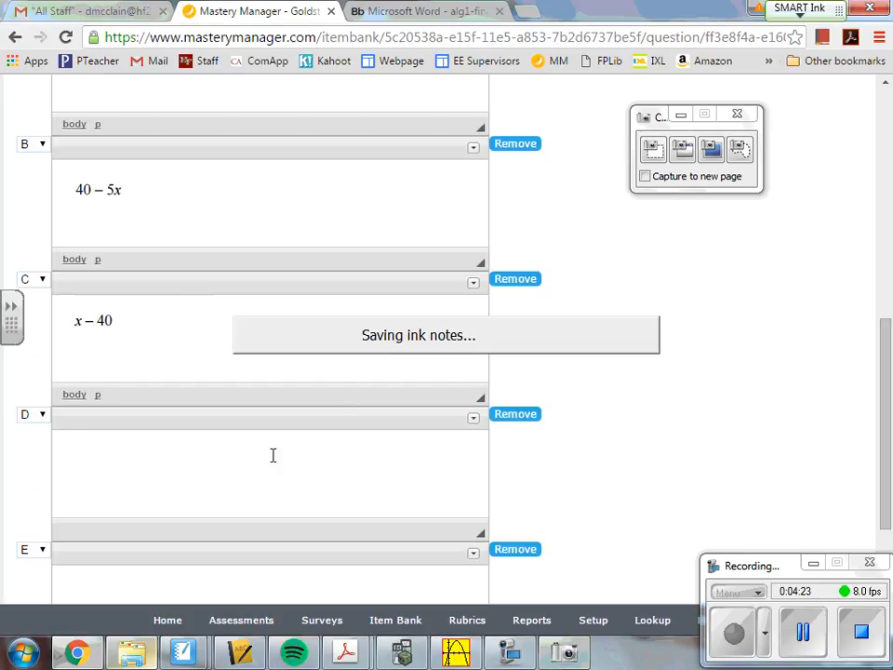
{"action": "left_click", "coordinate": [227, 457]}
{"action": "key", "text": "ctrl+v"}
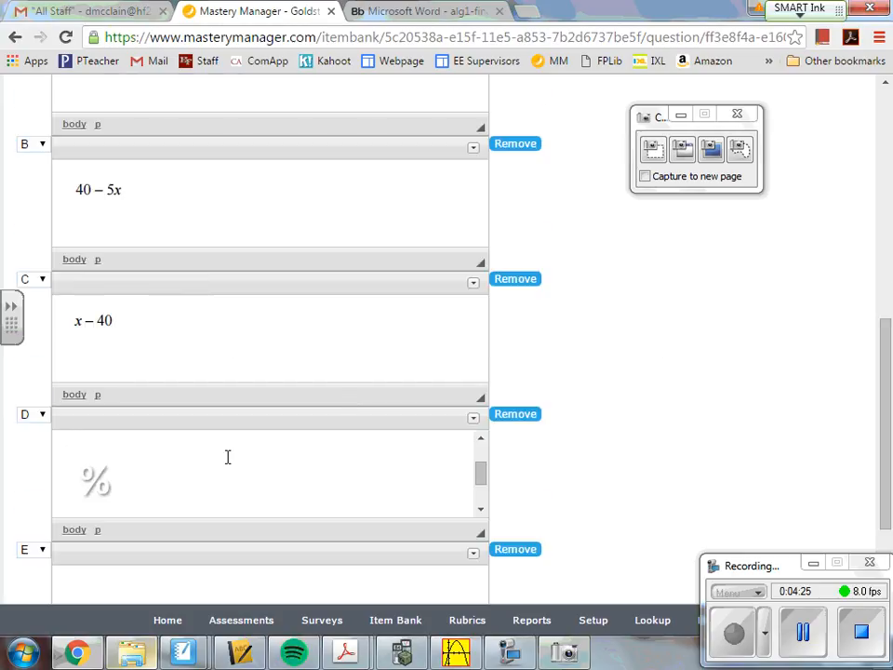
{"action": "scroll", "coordinate": [462, 400], "scroll_direction": "up", "scroll_amount": 3}
Step: Remove the empty fifth answer choice E from Institute #4
{"action": "scroll", "coordinate": [473, 393], "scroll_direction": "down", "scroll_amount": 5}
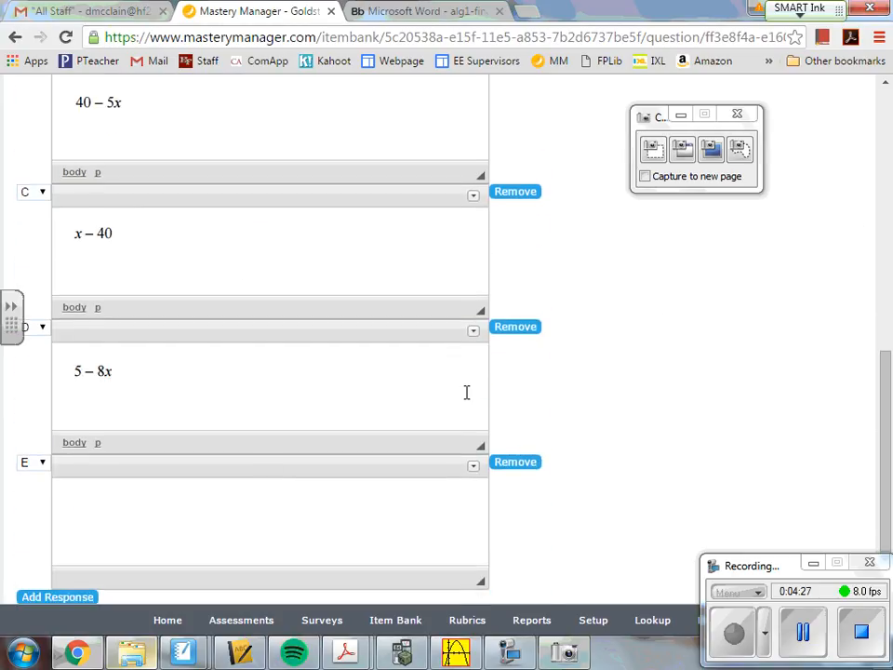
{"action": "scroll", "coordinate": [346, 525], "scroll_direction": "up", "scroll_amount": 1}
{"action": "scroll", "coordinate": [348, 523], "scroll_direction": "up", "scroll_amount": 6}
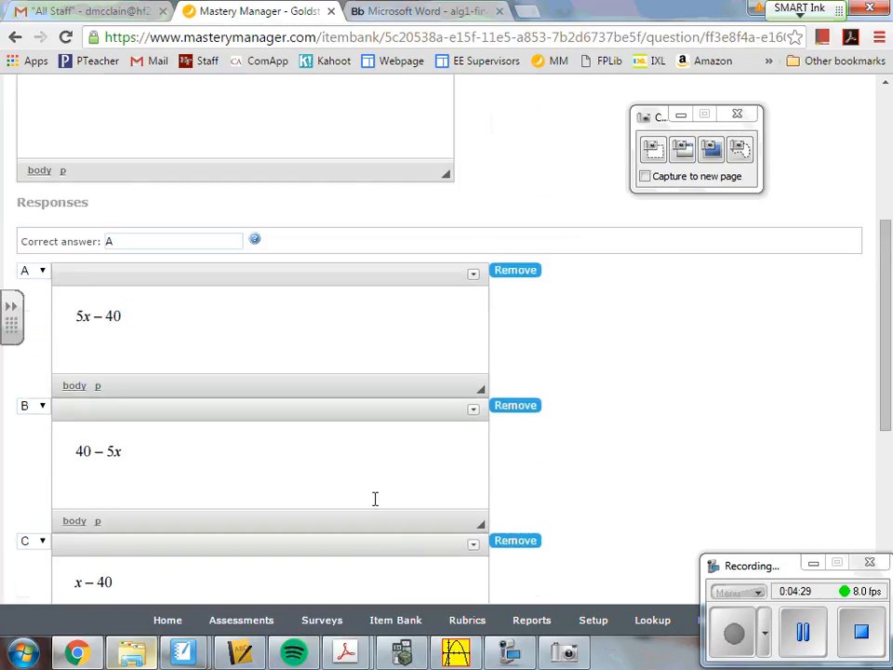
{"action": "scroll", "coordinate": [371, 503], "scroll_direction": "up", "scroll_amount": 1}
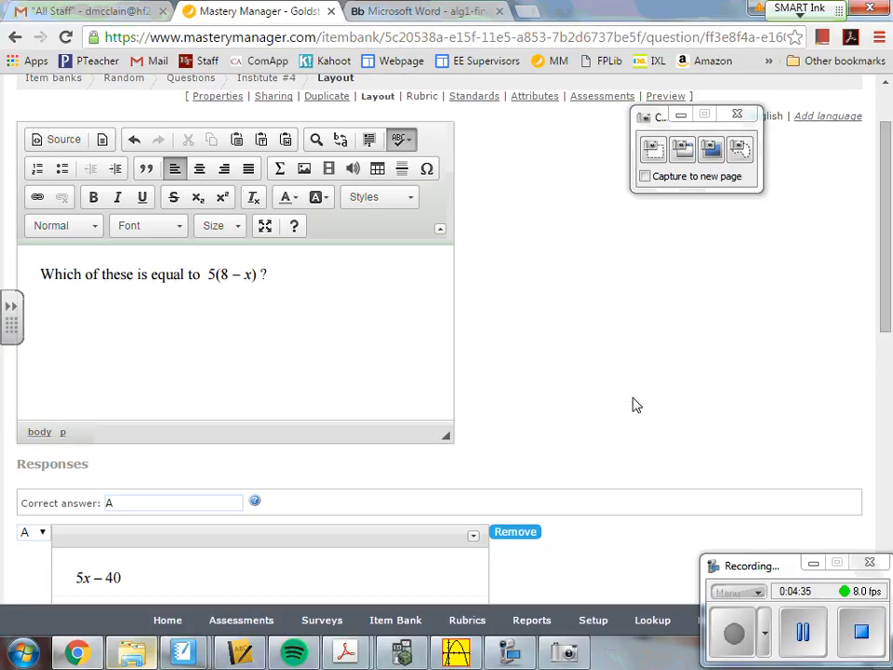
{"action": "scroll", "coordinate": [639, 415], "scroll_direction": "down", "scroll_amount": 3}
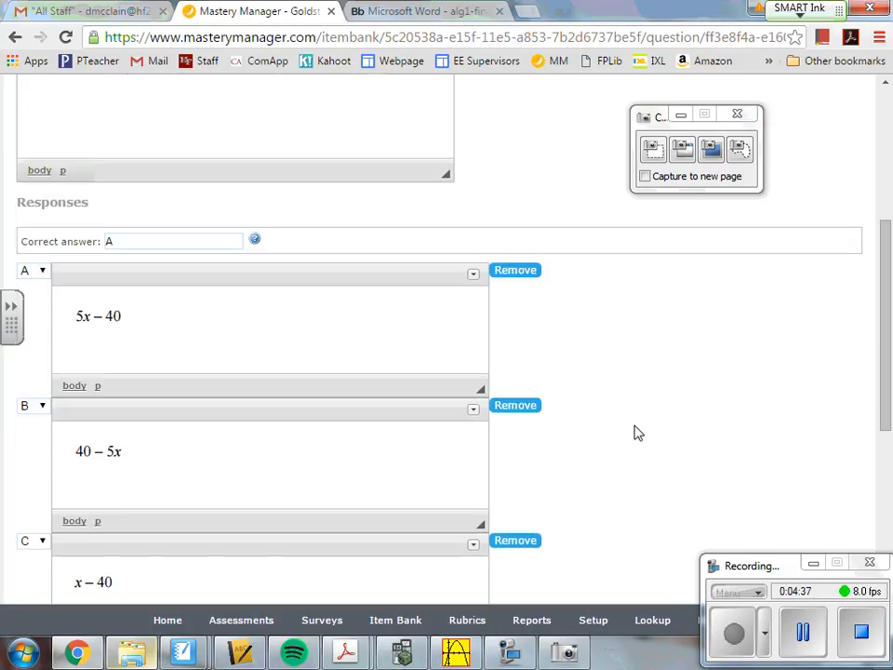
{"action": "scroll", "coordinate": [634, 442], "scroll_direction": "down", "scroll_amount": 2}
{"action": "scroll", "coordinate": [630, 452], "scroll_direction": "up", "scroll_amount": 2}
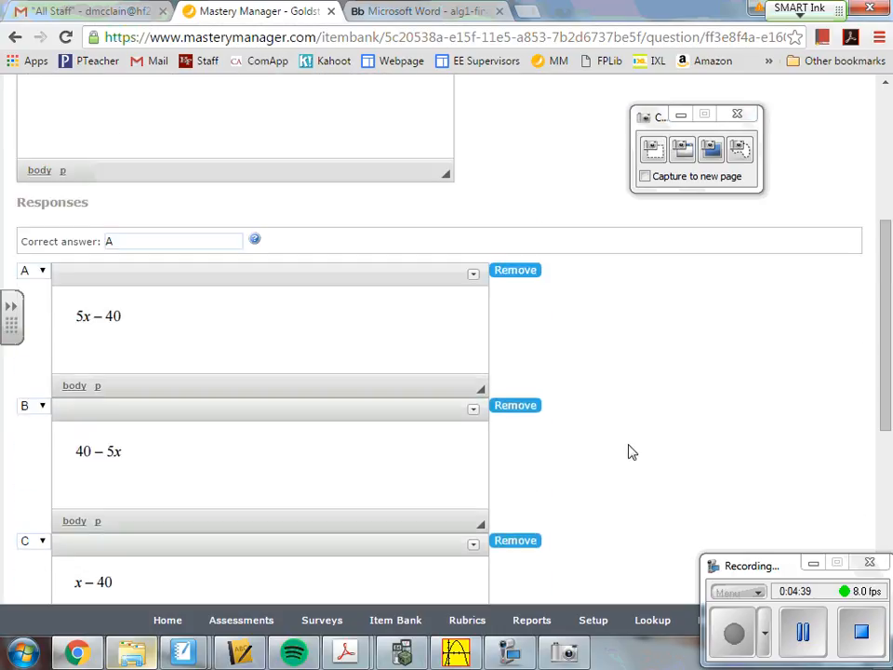
{"action": "scroll", "coordinate": [626, 452], "scroll_direction": "down", "scroll_amount": 4}
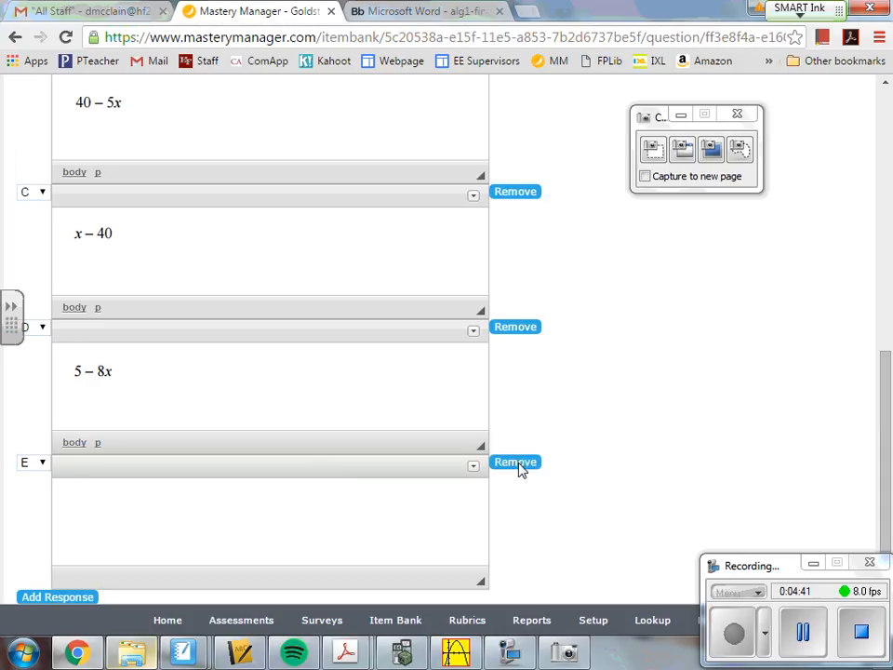
{"action": "left_click", "coordinate": [520, 467]}
Step: Confirm the correct answer is A and save the question
{"action": "scroll", "coordinate": [595, 459], "scroll_direction": "up", "scroll_amount": 3}
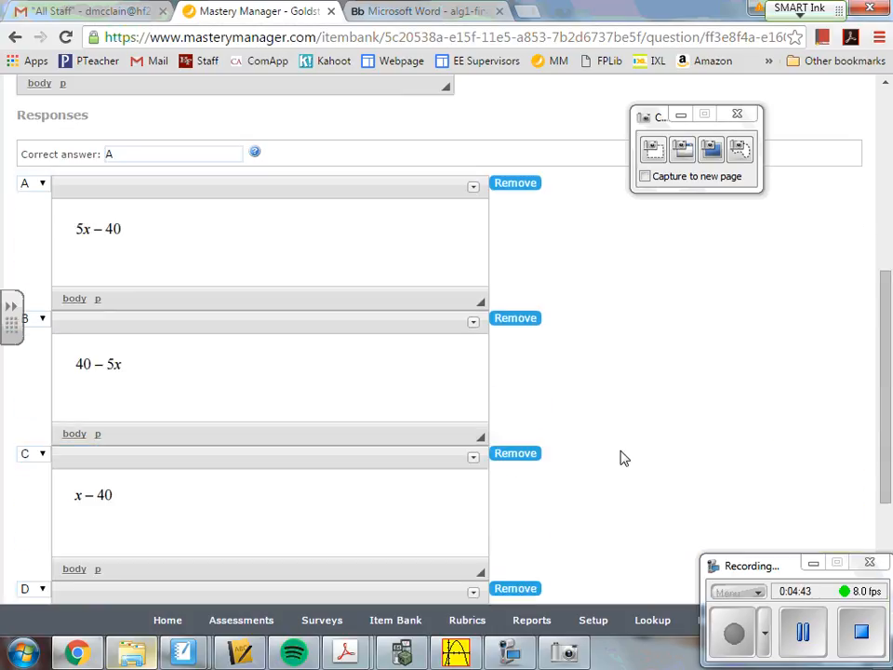
{"action": "scroll", "coordinate": [625, 460], "scroll_direction": "down", "scroll_amount": 3}
{"action": "scroll", "coordinate": [626, 462], "scroll_direction": "up", "scroll_amount": 1}
{"action": "scroll", "coordinate": [619, 458], "scroll_direction": "up", "scroll_amount": 2}
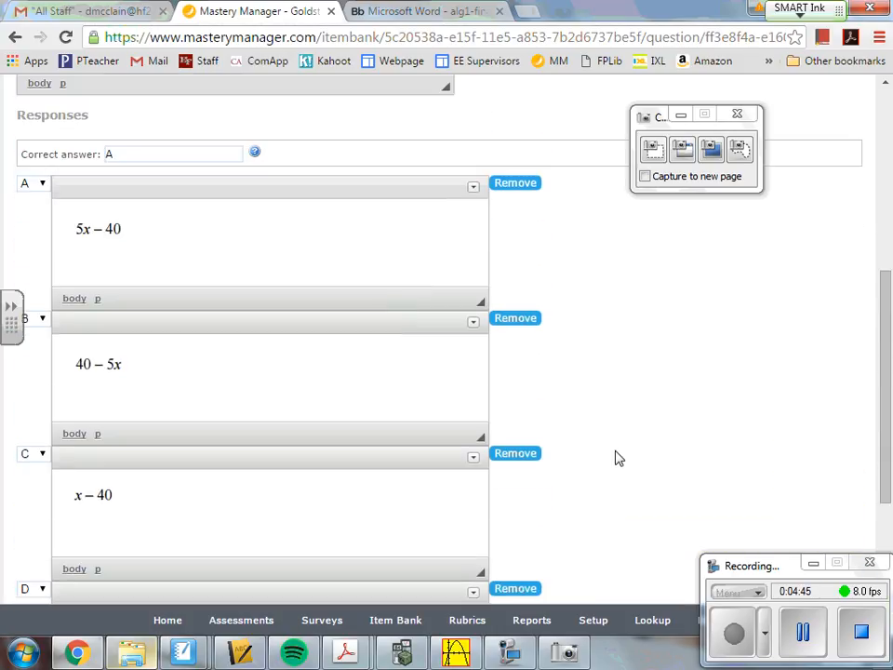
{"action": "scroll", "coordinate": [614, 457], "scroll_direction": "down", "scroll_amount": 3}
{"action": "scroll", "coordinate": [613, 458], "scroll_direction": "up", "scroll_amount": 3}
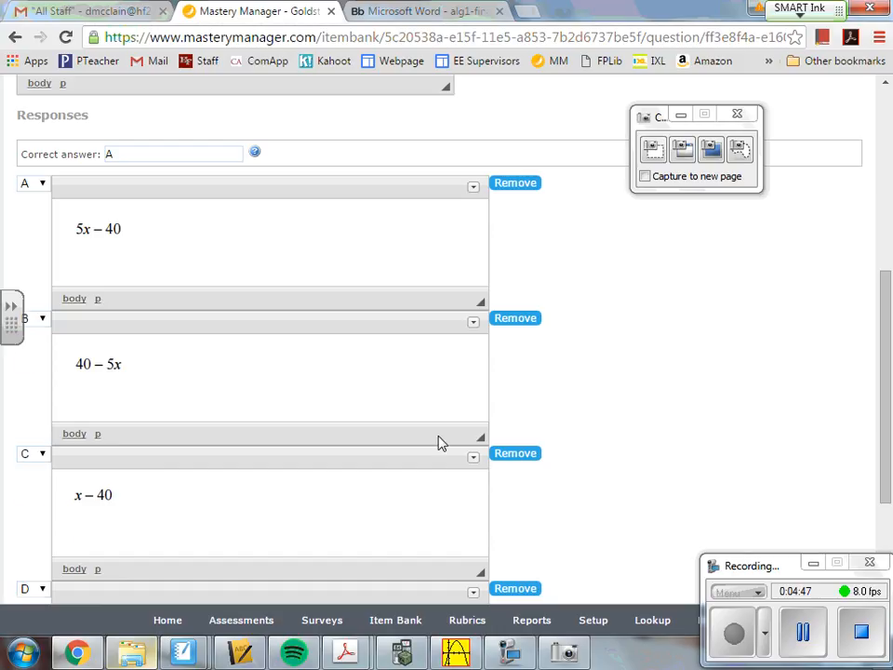
{"action": "scroll", "coordinate": [372, 372], "scroll_direction": "up", "scroll_amount": 3}
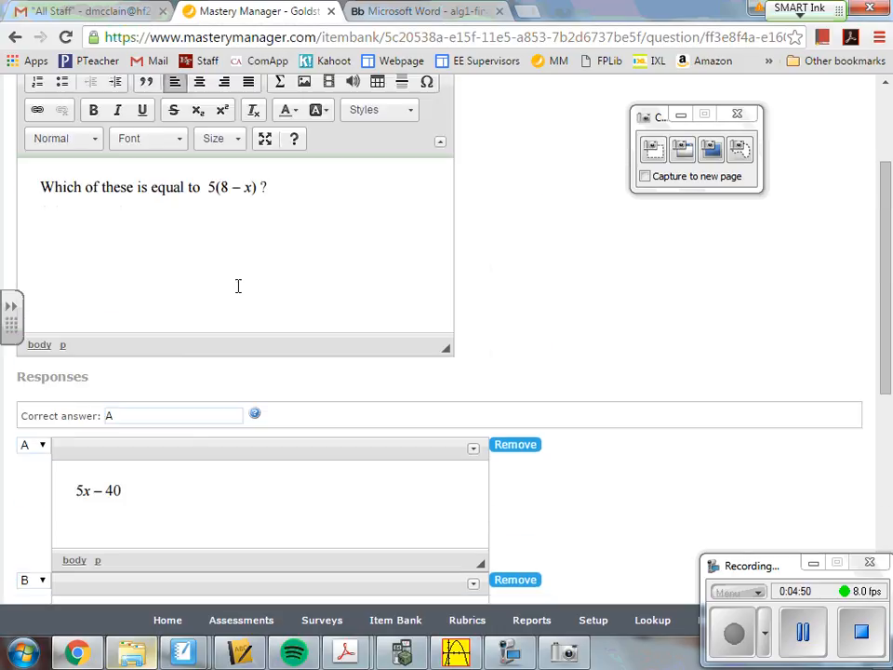
{"action": "scroll", "coordinate": [232, 313], "scroll_direction": "up", "scroll_amount": 1}
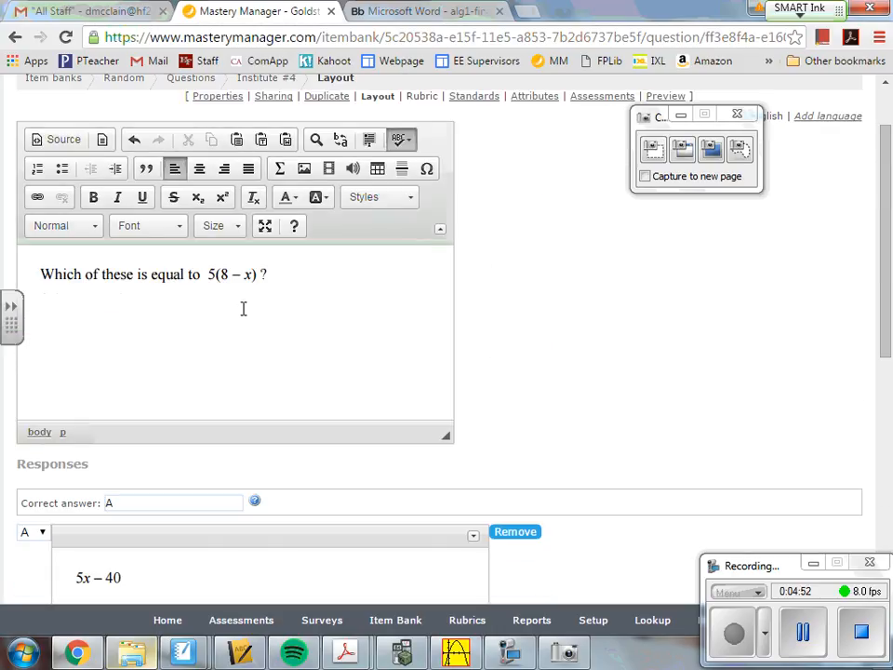
{"action": "scroll", "coordinate": [237, 326], "scroll_direction": "down", "scroll_amount": 4}
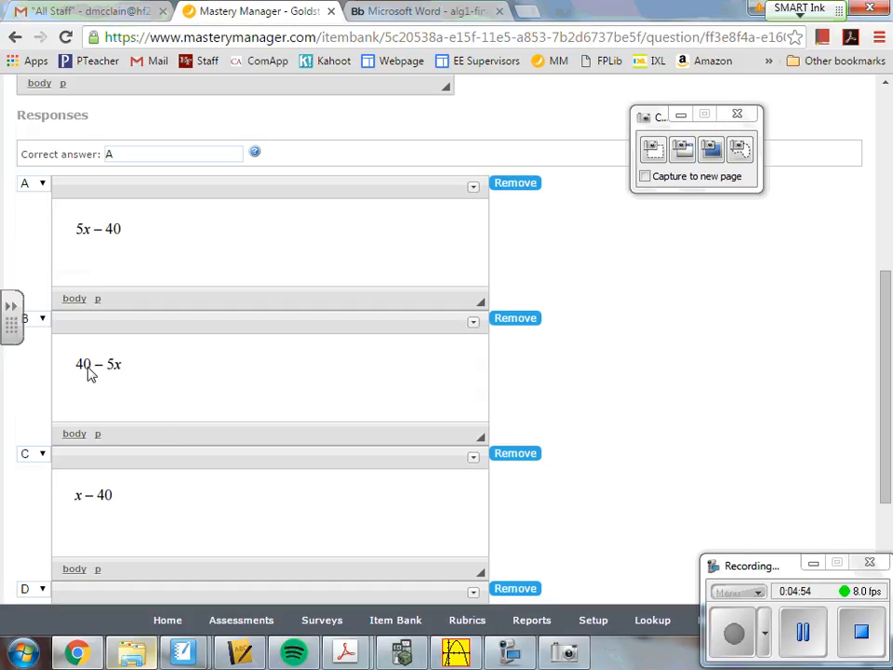
{"action": "double_click", "coordinate": [127, 155]}
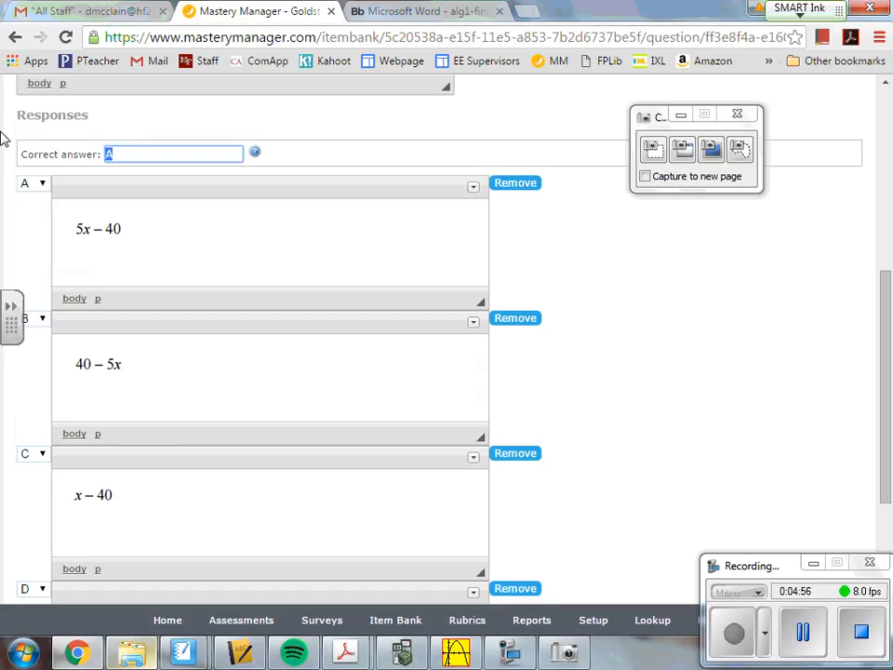
{"action": "scroll", "coordinate": [764, 337], "scroll_direction": "down", "scroll_amount": 3}
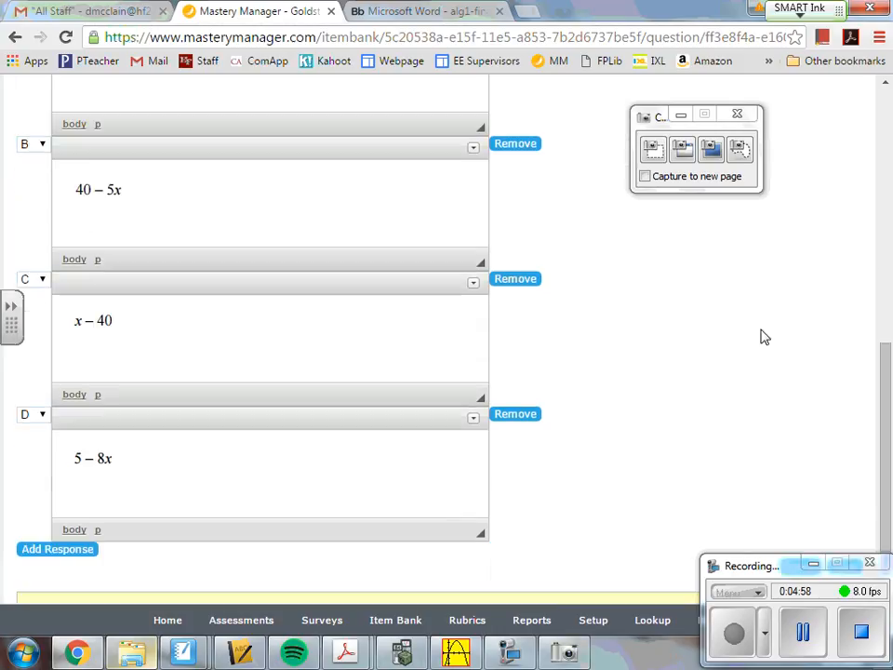
{"action": "left_click", "coordinate": [842, 480]}
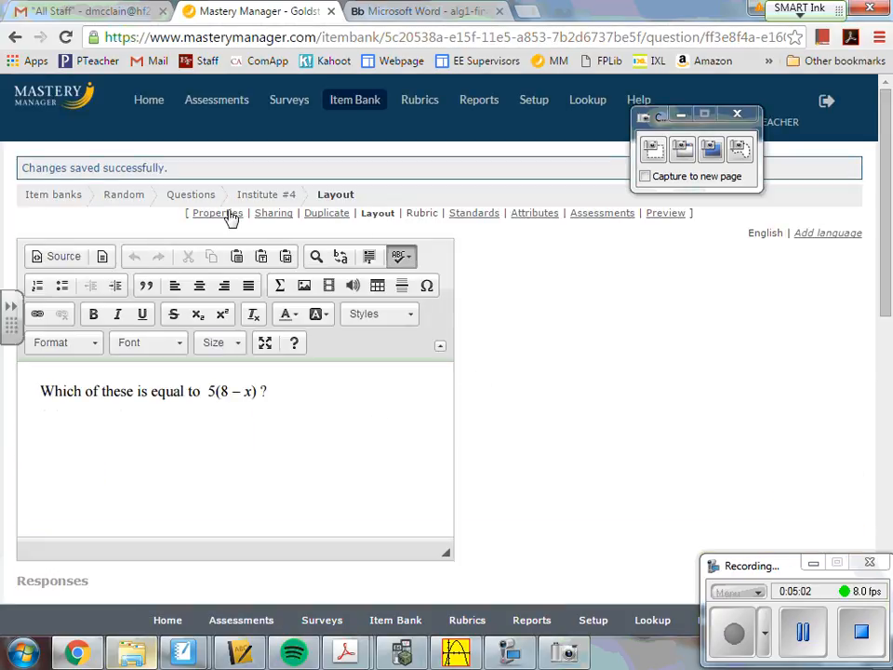
Step: Go back to the Random item bank's list of four Institute questions
{"action": "left_click", "coordinate": [135, 197]}
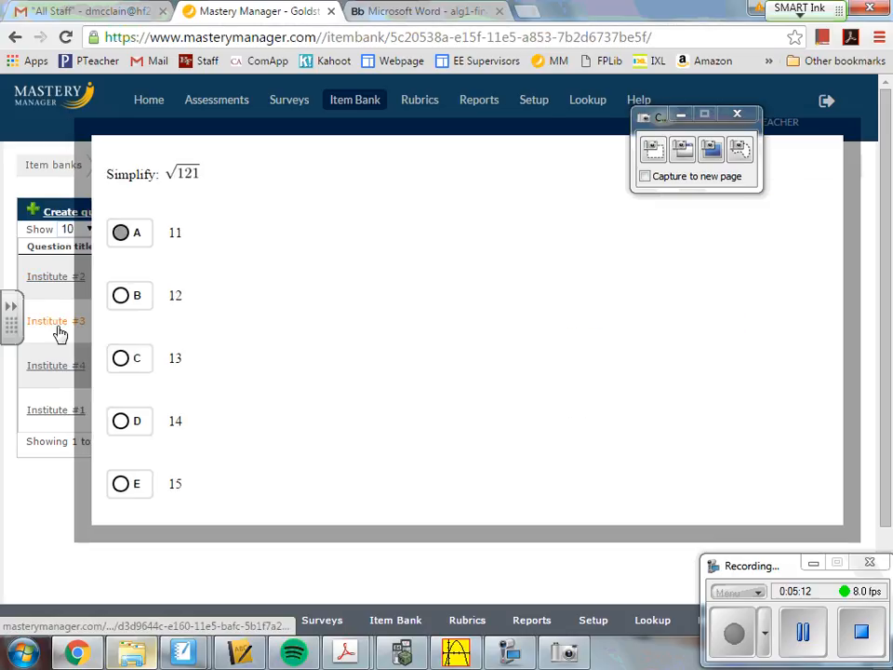
{"action": "mouse_move", "coordinate": [64, 374]}
{"action": "mouse_move", "coordinate": [64, 327]}
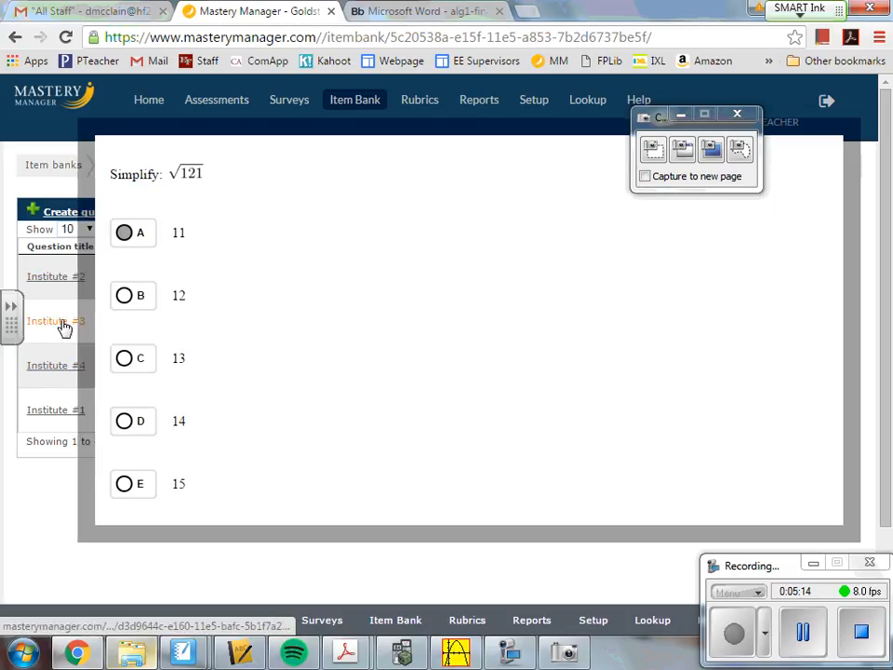
{"action": "mouse_move", "coordinate": [64, 286]}
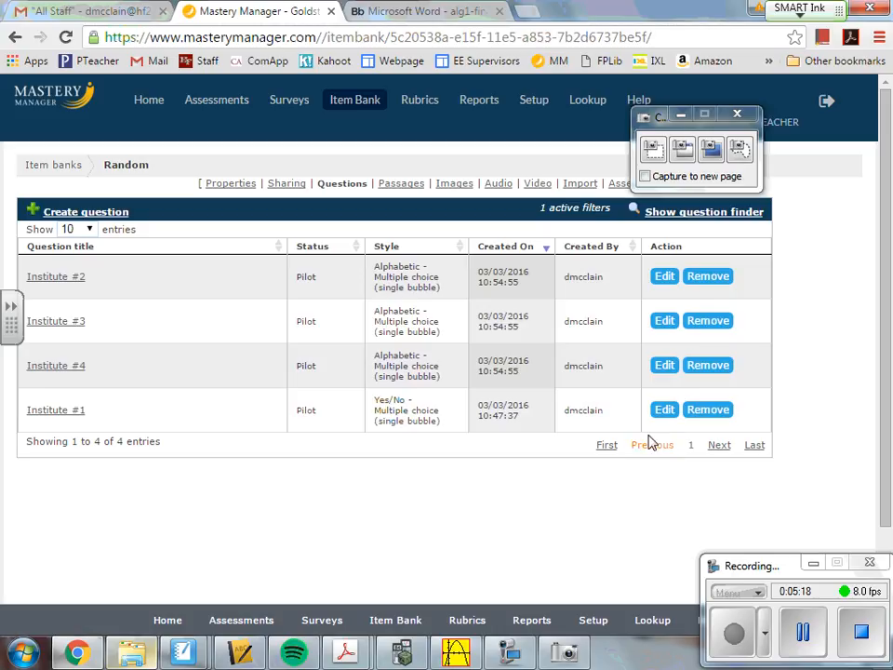
Step: Open Institute Day Quiz's layout, showing its single 'Is it Friday?' Yes/No question
{"action": "left_click", "coordinate": [221, 102]}
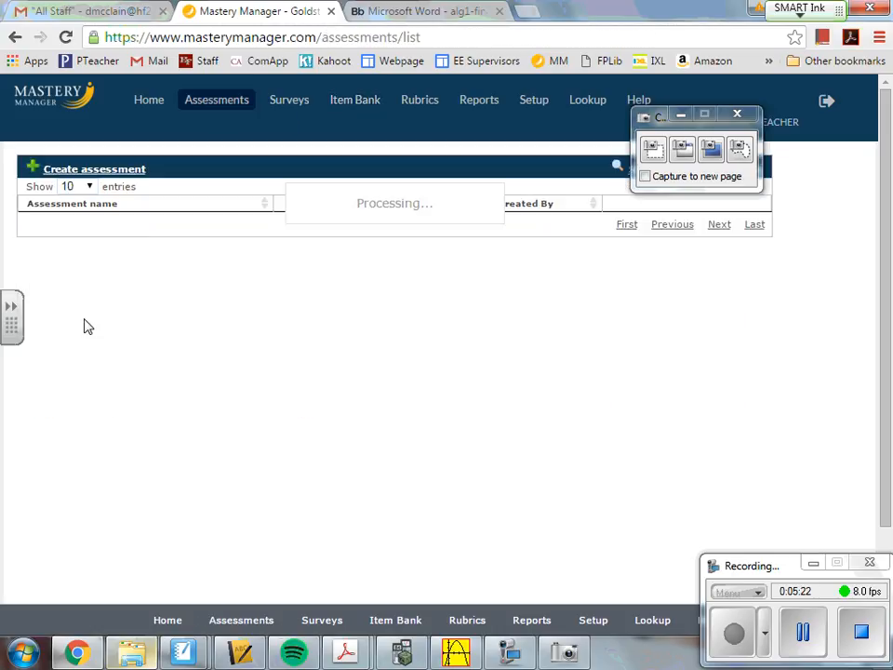
{"action": "left_click", "coordinate": [83, 237]}
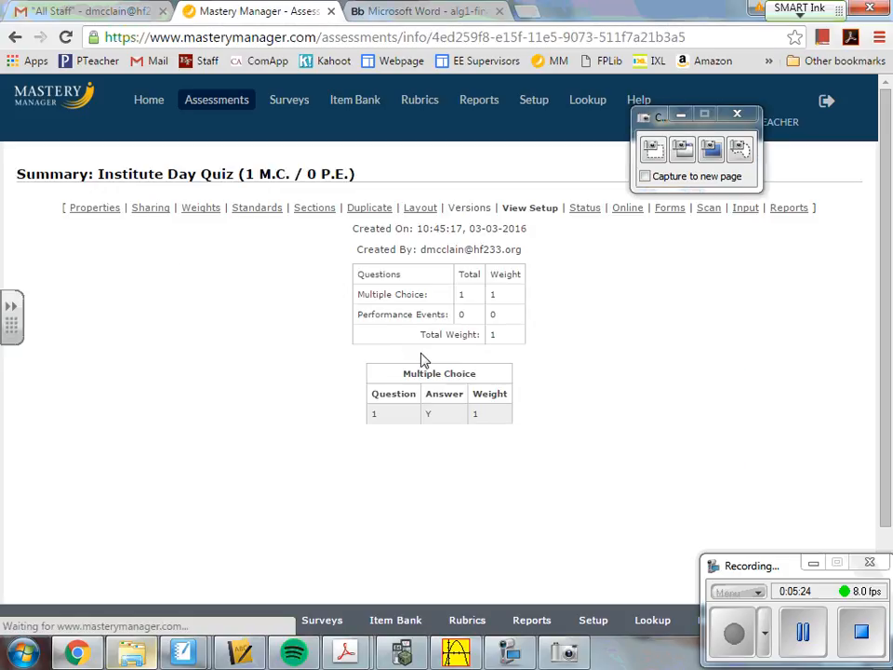
{"action": "left_click", "coordinate": [711, 148]}
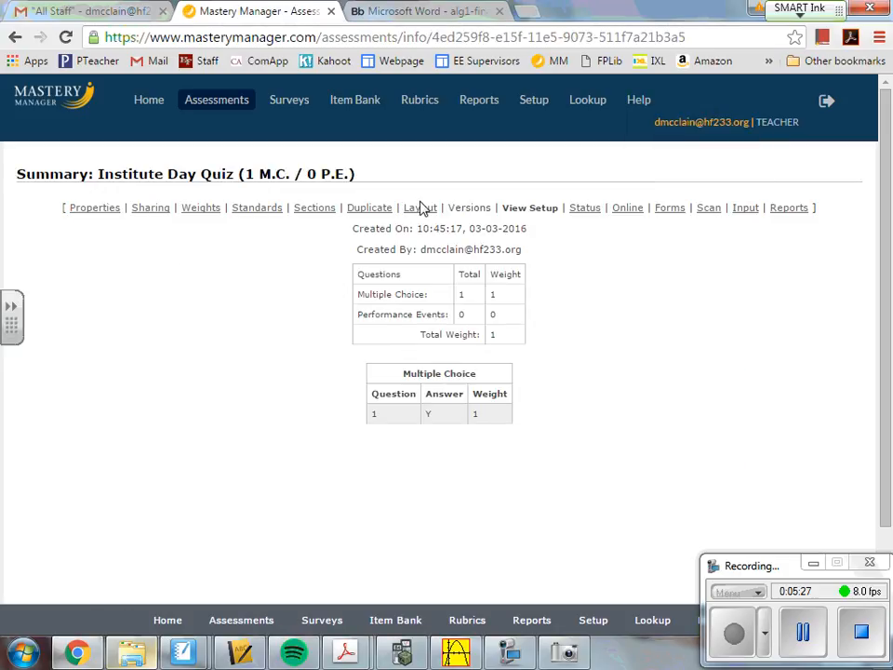
{"action": "left_click", "coordinate": [420, 207]}
{"action": "left_click", "coordinate": [812, 565]}
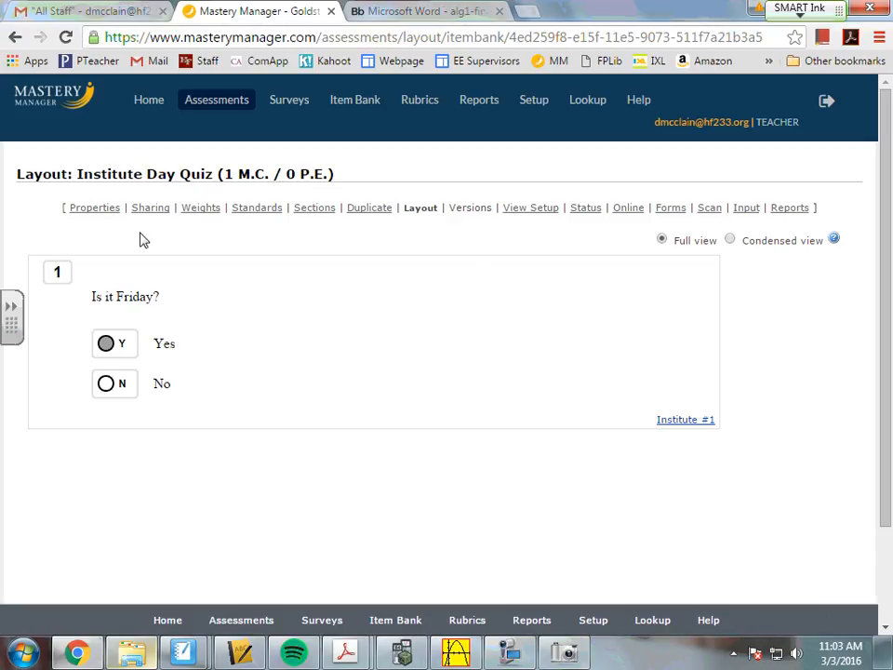
{"action": "scroll", "coordinate": [413, 473], "scroll_direction": "down", "scroll_amount": 2}
{"action": "scroll", "coordinate": [455, 453], "scroll_direction": "up", "scroll_amount": 2}
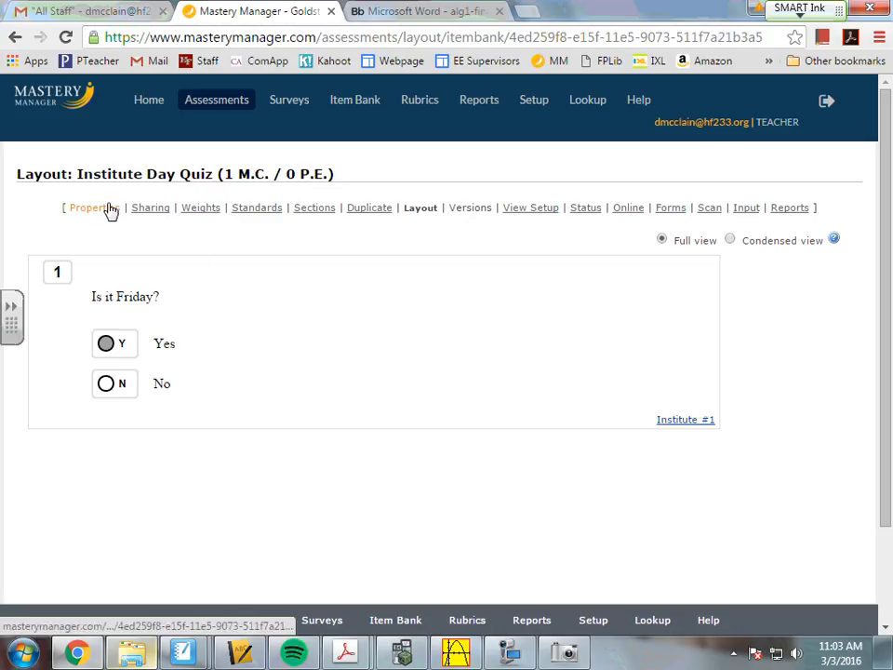
Step: Duplicate the quiz under the name 'Institute Day Quiz B' and open the copy
{"action": "left_click", "coordinate": [371, 209]}
{"action": "left_click", "coordinate": [435, 286]}
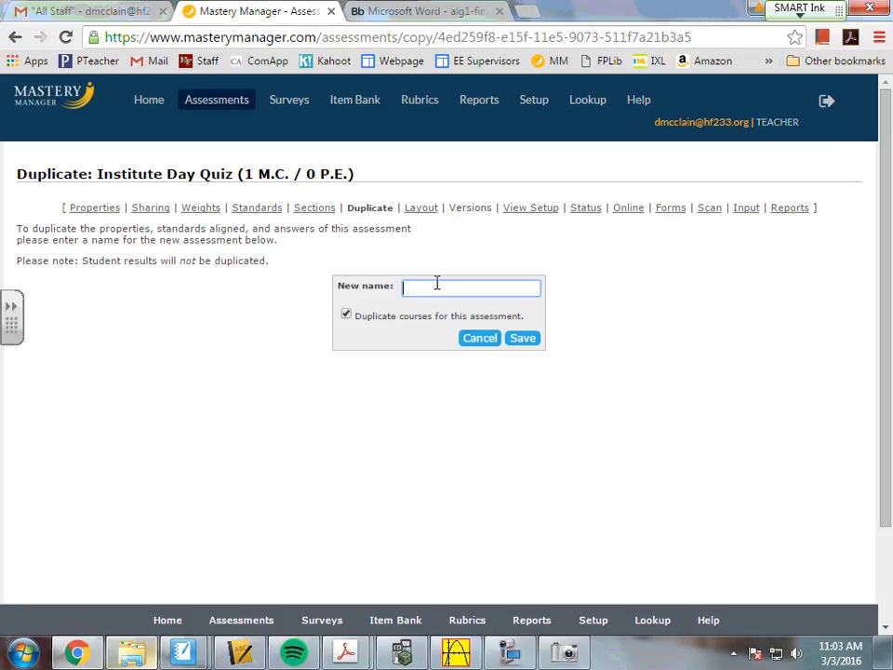
{"action": "left_click_drag", "start_coordinate": [97, 175], "coordinate": [232, 174]}
{"action": "key", "text": "ctrl+c"}
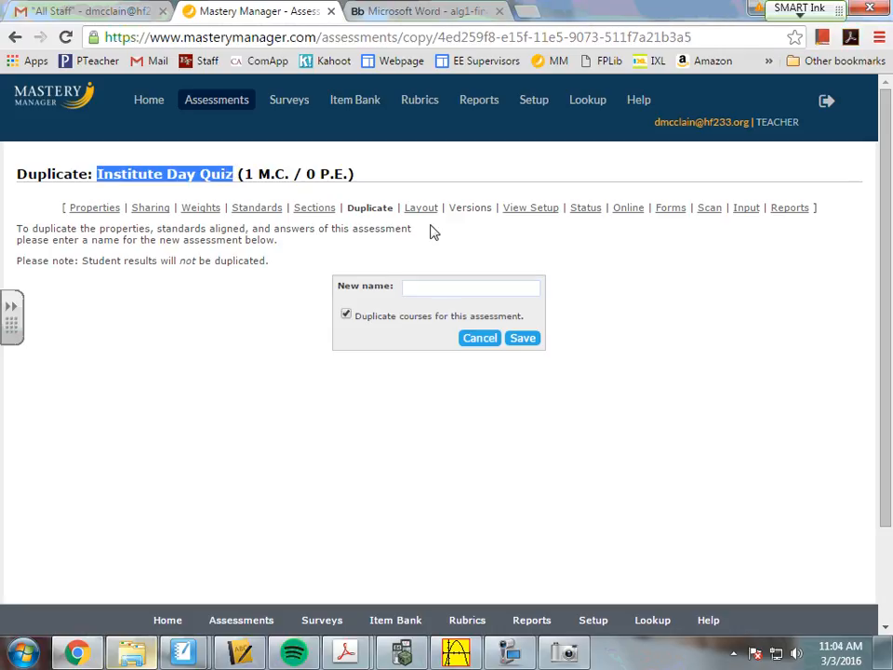
{"action": "left_click", "coordinate": [514, 283]}
{"action": "key", "text": "ctrl+v"}
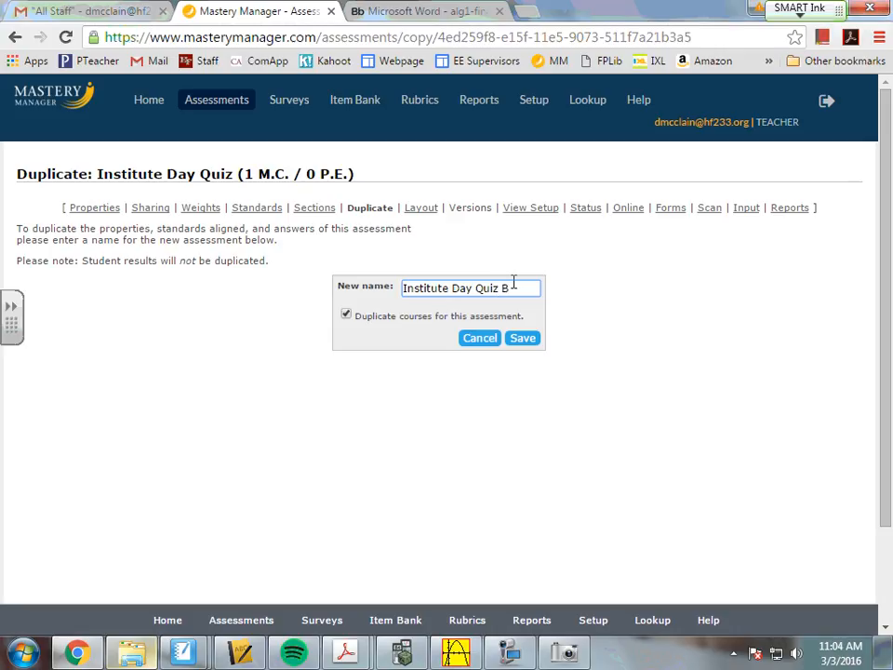
{"action": "left_click", "coordinate": [526, 338]}
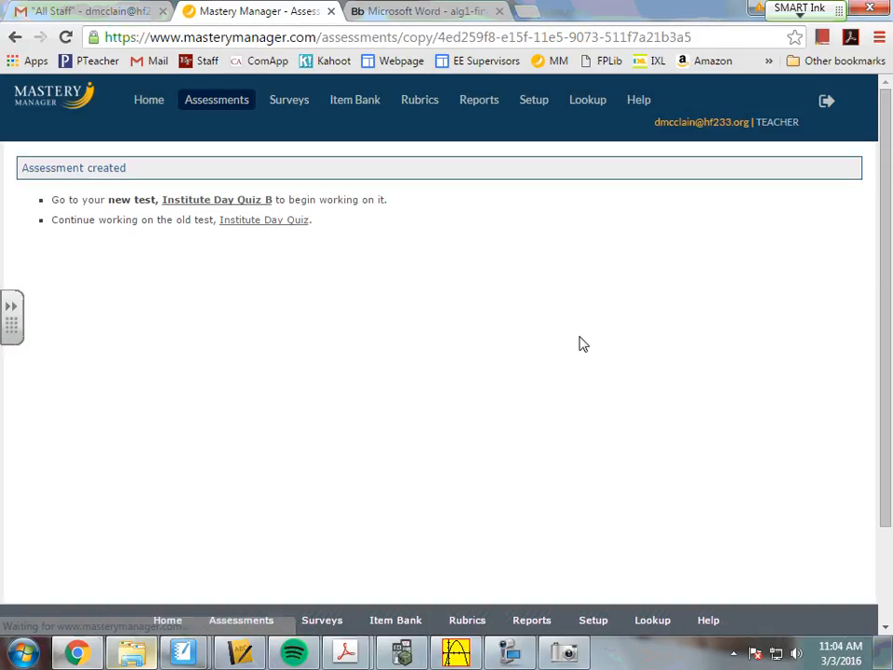
{"action": "left_click", "coordinate": [248, 201]}
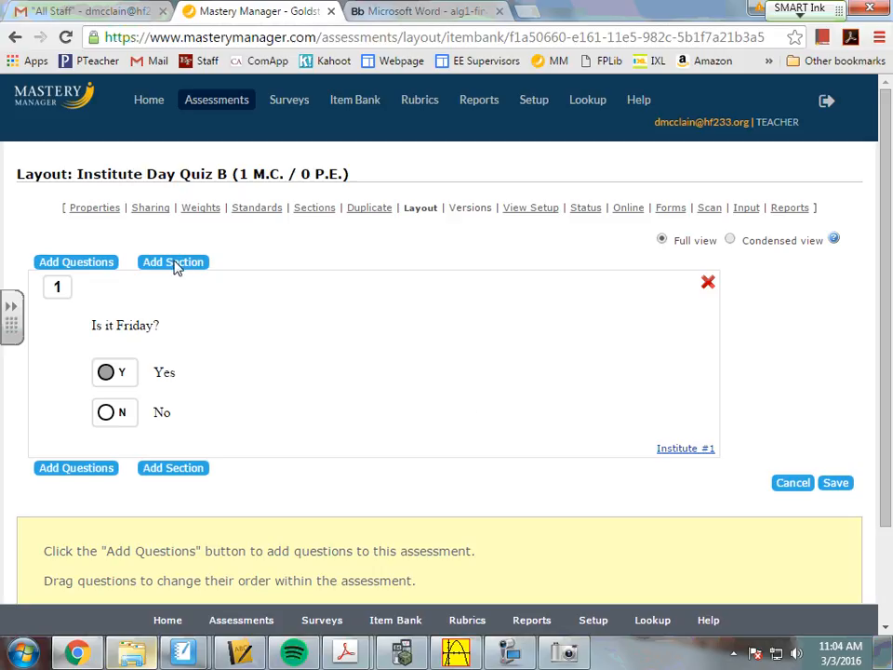
Step: Delete 'Is it Friday?' from Quiz B and search the Random item bank for questions
{"action": "left_click", "coordinate": [707, 284]}
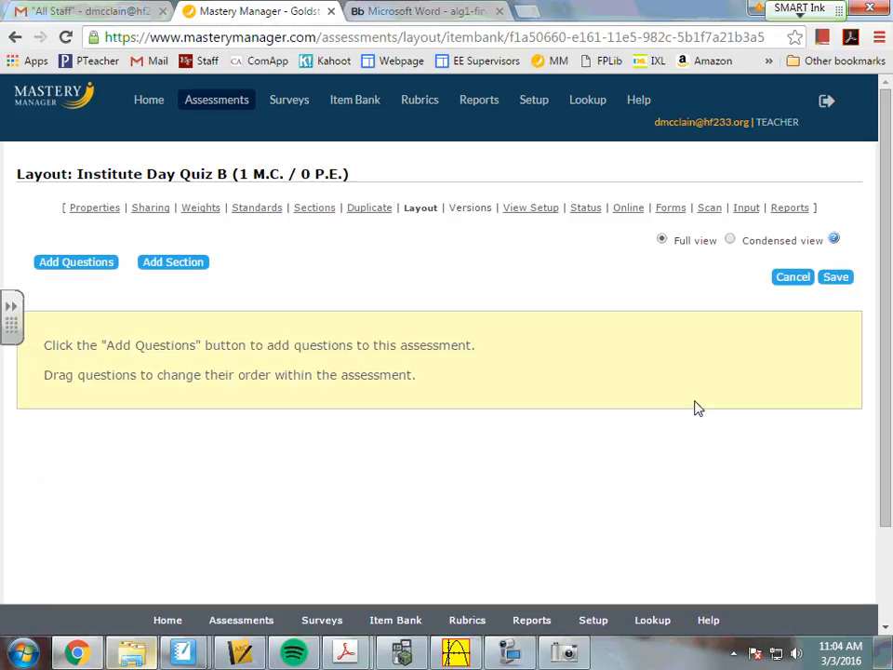
{"action": "left_click", "coordinate": [74, 264]}
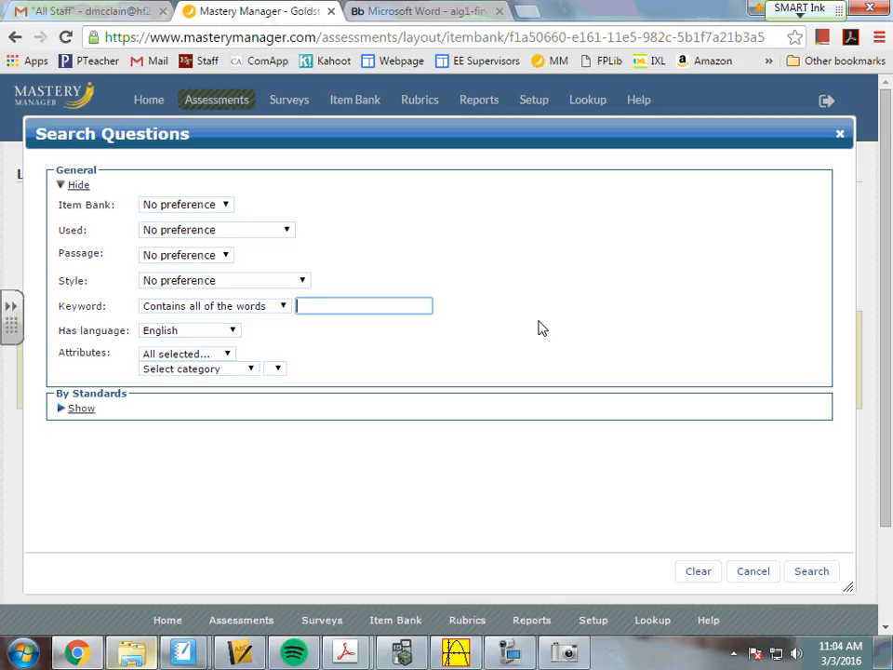
{"action": "left_click", "coordinate": [197, 210]}
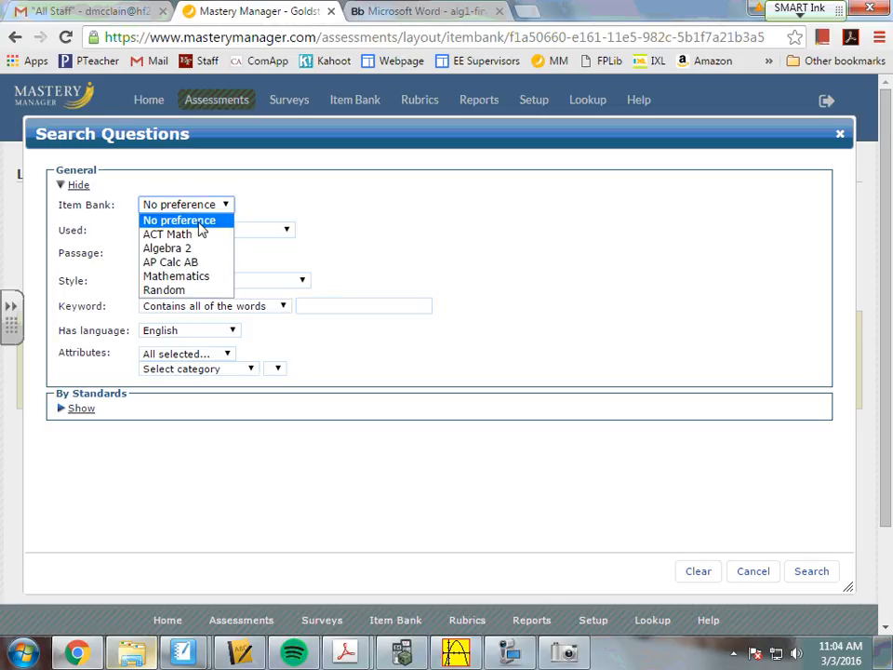
{"action": "left_click", "coordinate": [204, 290]}
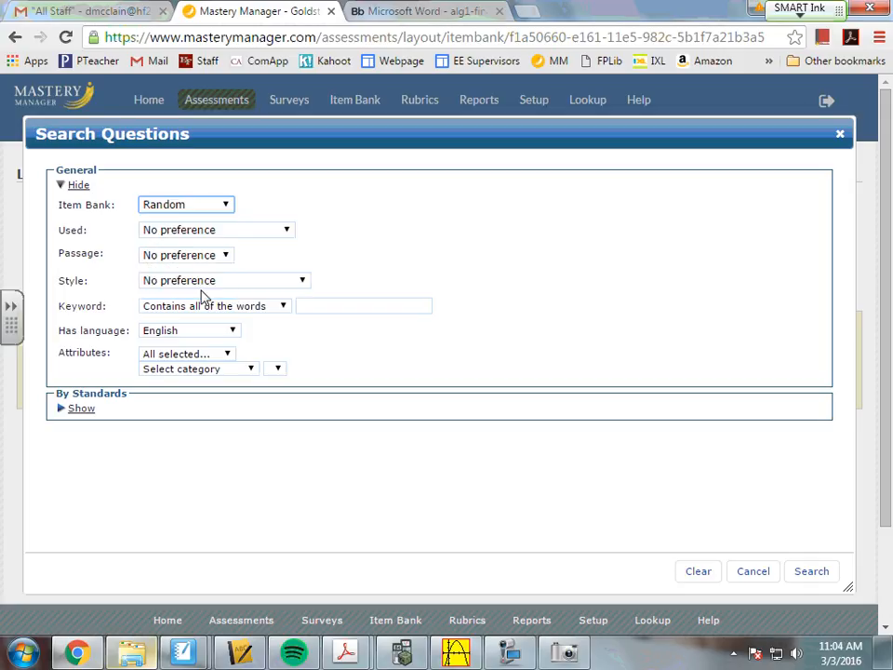
{"action": "left_click", "coordinate": [809, 572]}
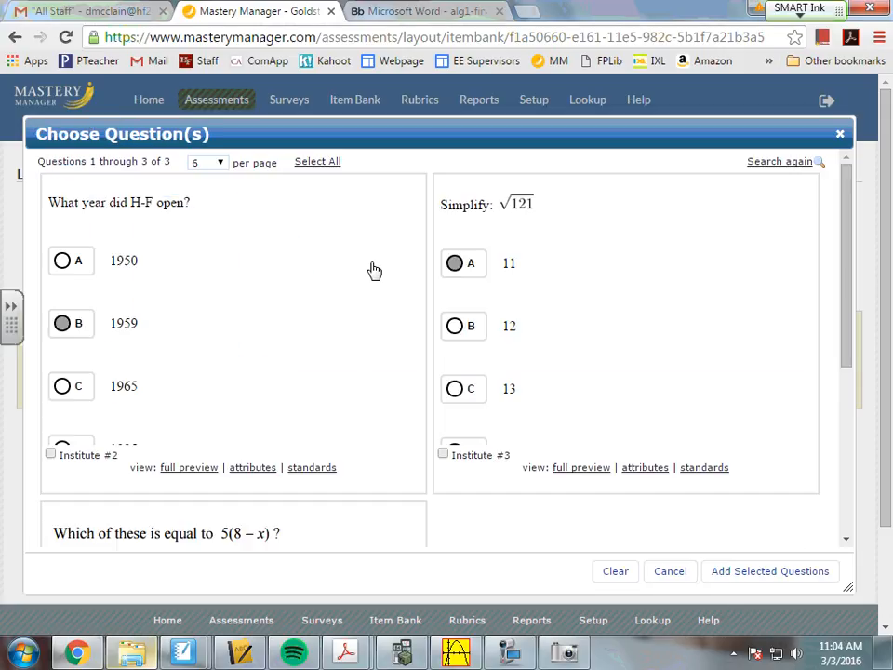
Step: Select all three Random bank results and add them to Institute Day Quiz B
{"action": "scroll", "coordinate": [373, 271], "scroll_direction": "down", "scroll_amount": 5}
{"action": "scroll", "coordinate": [373, 308], "scroll_direction": "up", "scroll_amount": 2}
{"action": "scroll", "coordinate": [375, 307], "scroll_direction": "down", "scroll_amount": 5}
{"action": "scroll", "coordinate": [381, 306], "scroll_direction": "up", "scroll_amount": 5}
{"action": "scroll", "coordinate": [467, 364], "scroll_direction": "down", "scroll_amount": 5}
{"action": "scroll", "coordinate": [467, 364], "scroll_direction": "up", "scroll_amount": 5}
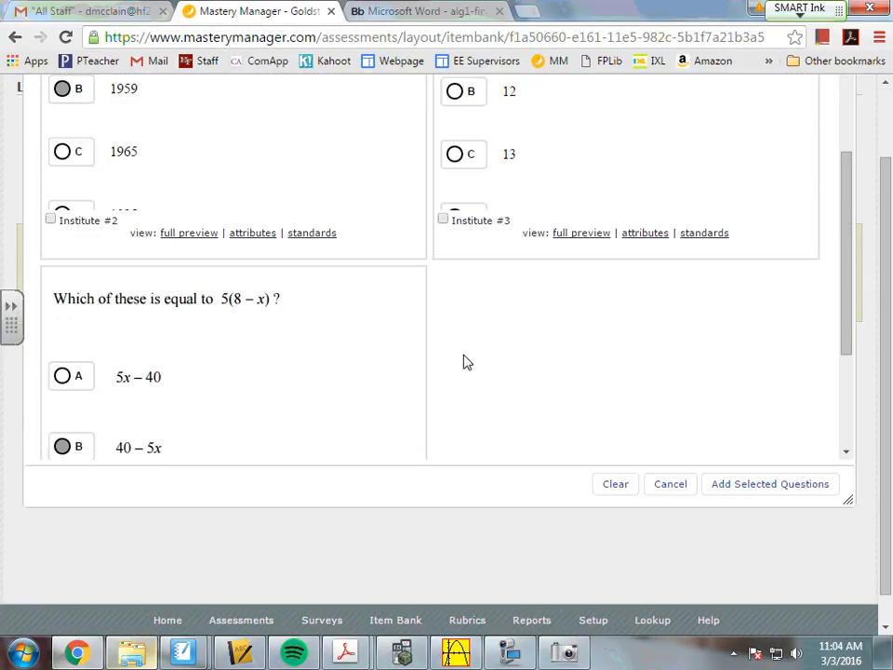
{"action": "scroll", "coordinate": [467, 345], "scroll_direction": "down", "scroll_amount": 5}
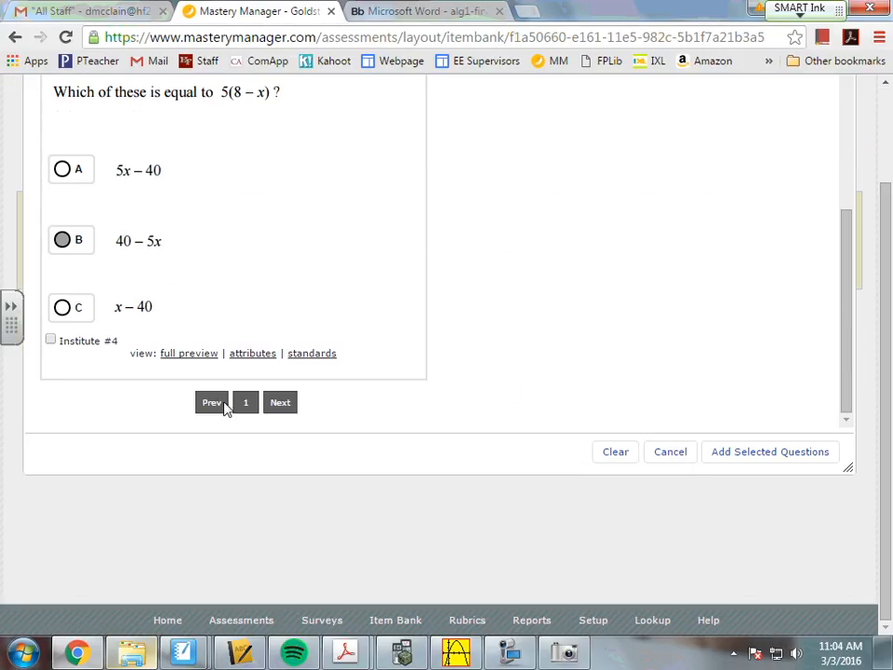
{"action": "scroll", "coordinate": [279, 410], "scroll_direction": "up", "scroll_amount": 5}
{"action": "left_click", "coordinate": [317, 162]}
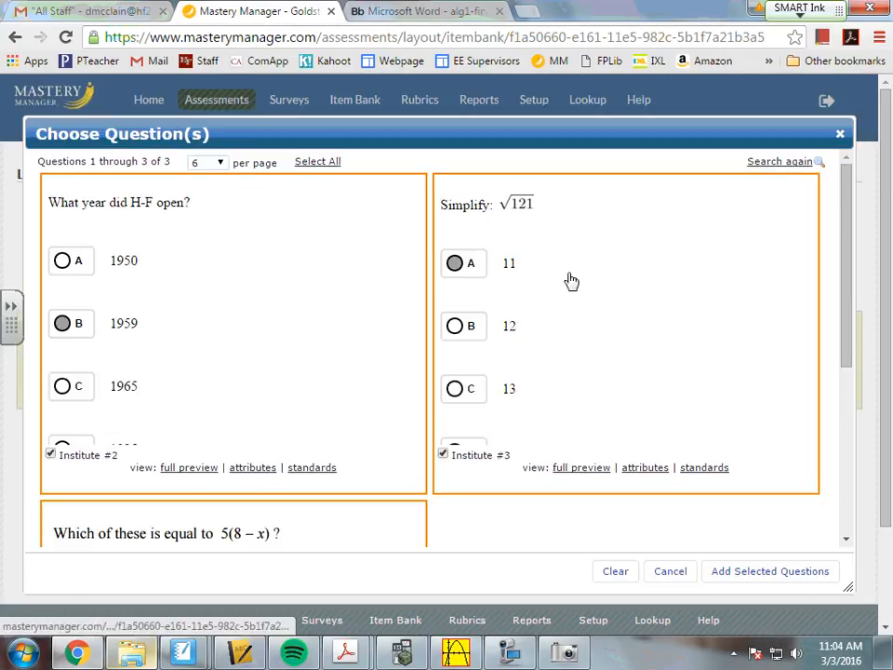
{"action": "scroll", "coordinate": [682, 391], "scroll_direction": "down", "scroll_amount": 3}
{"action": "left_click", "coordinate": [758, 571]}
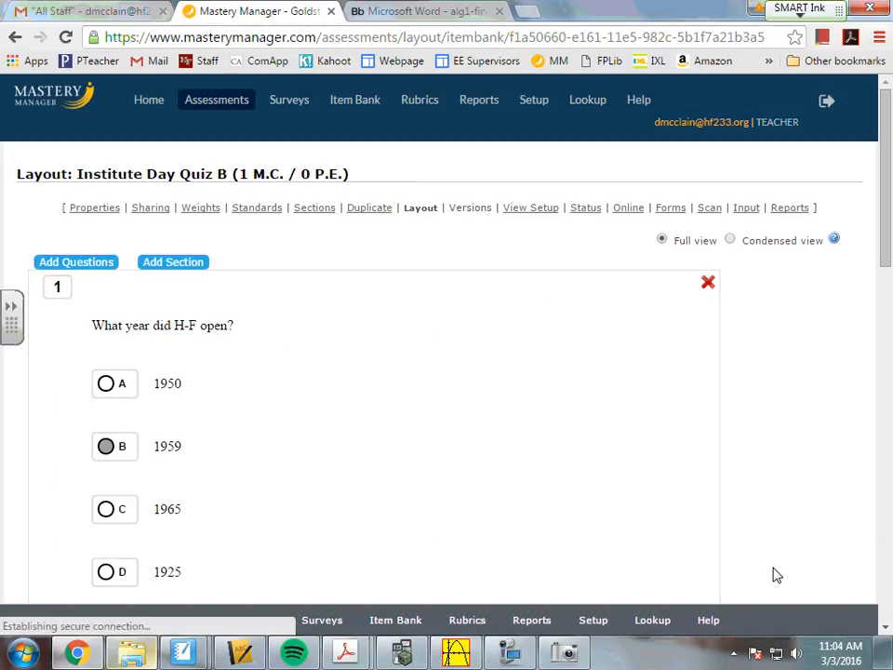
Step: Save Institute Day Quiz B's layout with the three added questions
{"action": "scroll", "coordinate": [377, 380], "scroll_direction": "down", "scroll_amount": 10}
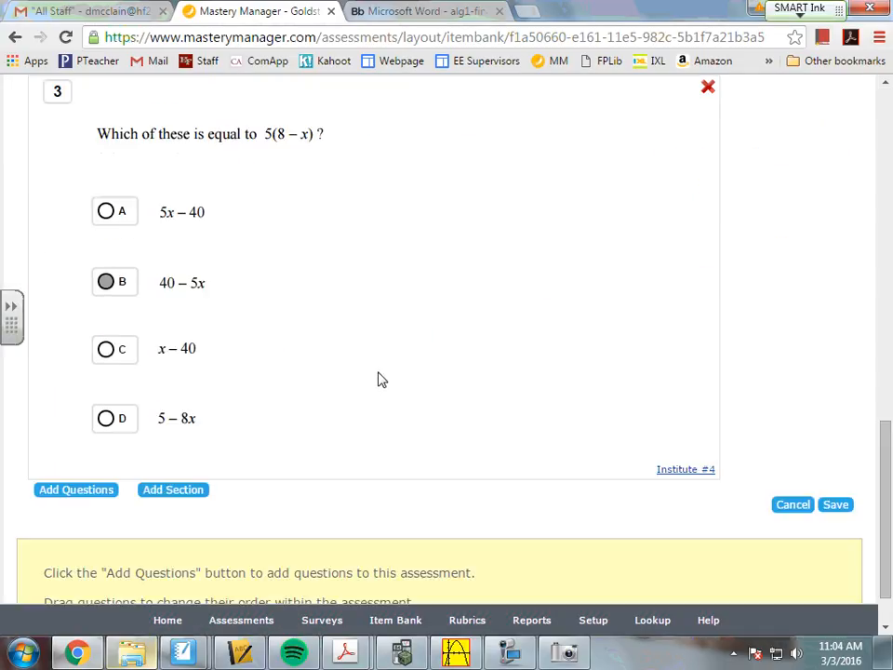
{"action": "scroll", "coordinate": [383, 377], "scroll_direction": "up", "scroll_amount": 10}
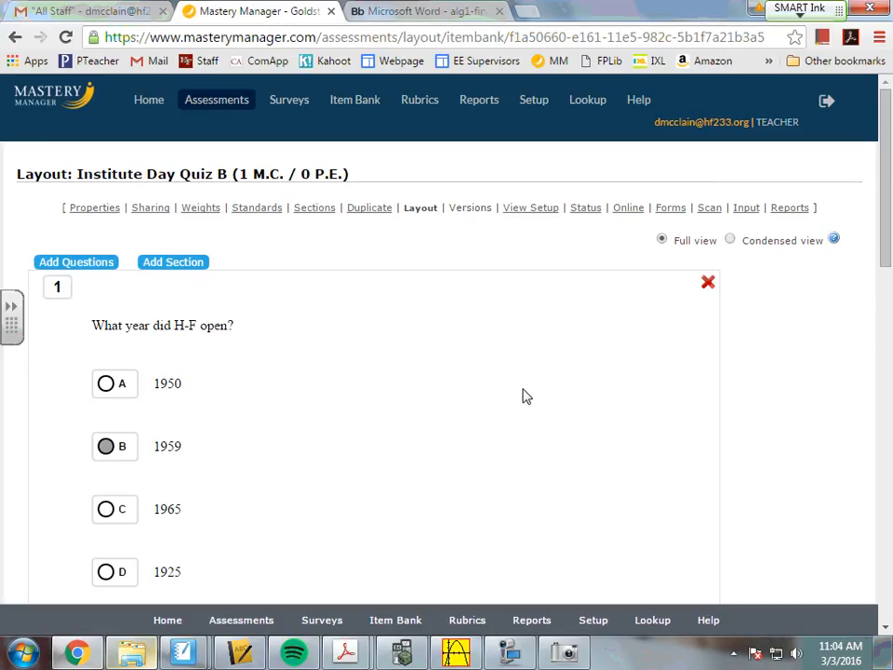
{"action": "scroll", "coordinate": [426, 220], "scroll_direction": "down", "scroll_amount": 10}
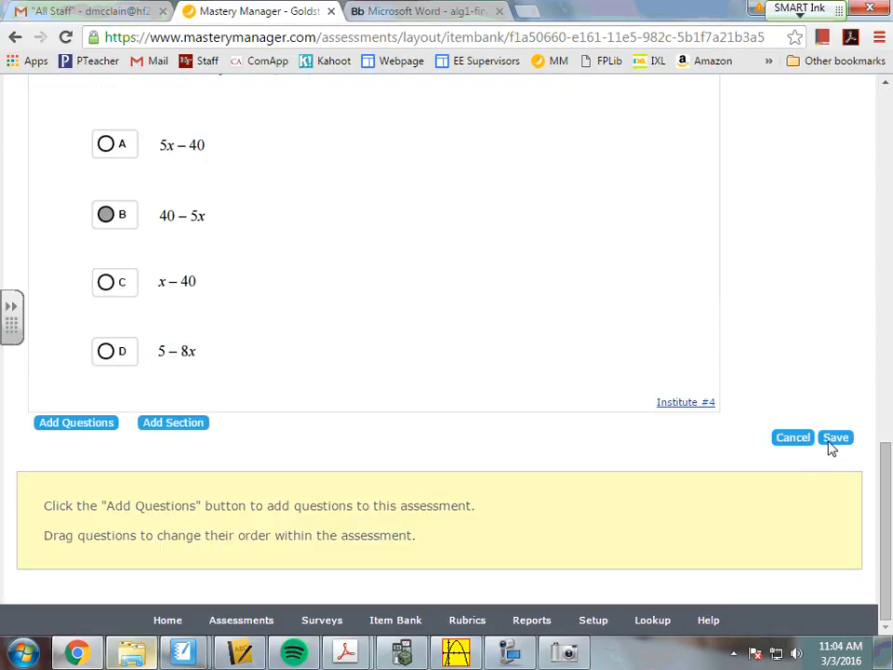
{"action": "left_click", "coordinate": [837, 442]}
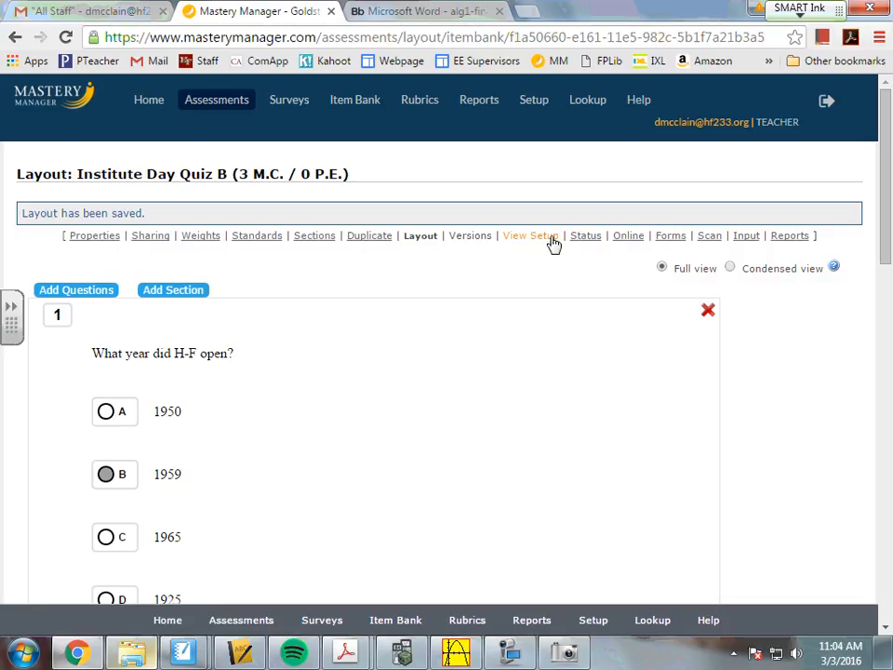
{"action": "left_click", "coordinate": [629, 239]}
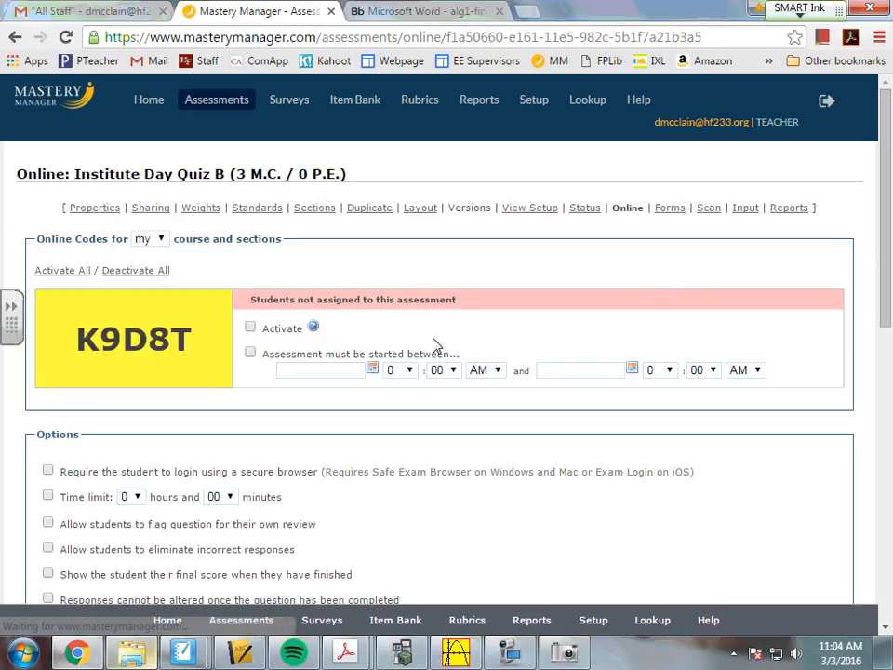
{"action": "left_click", "coordinate": [250, 328]}
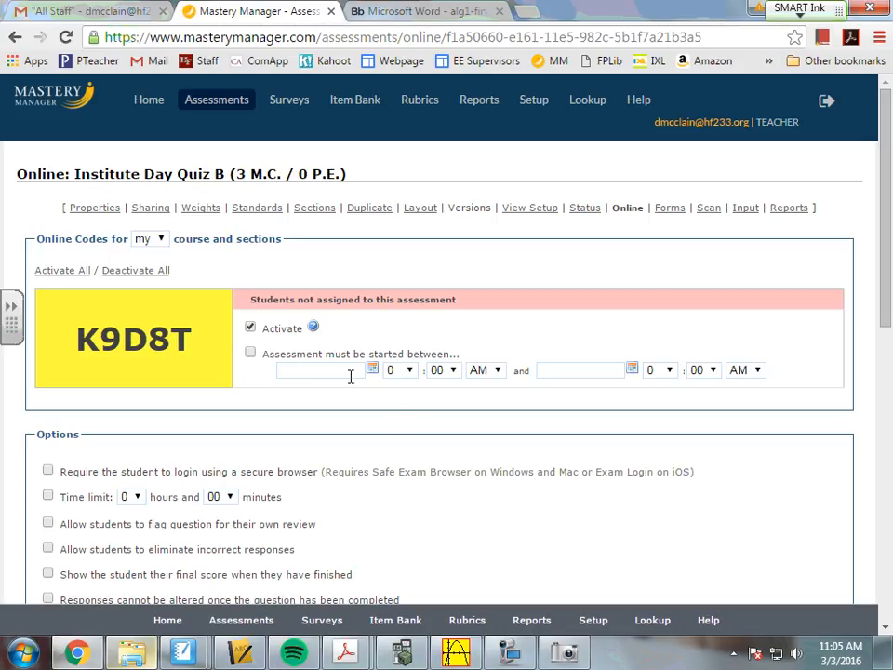
{"action": "left_click", "coordinate": [249, 353]}
{"action": "scroll", "coordinate": [290, 398], "scroll_direction": "down", "scroll_amount": 2}
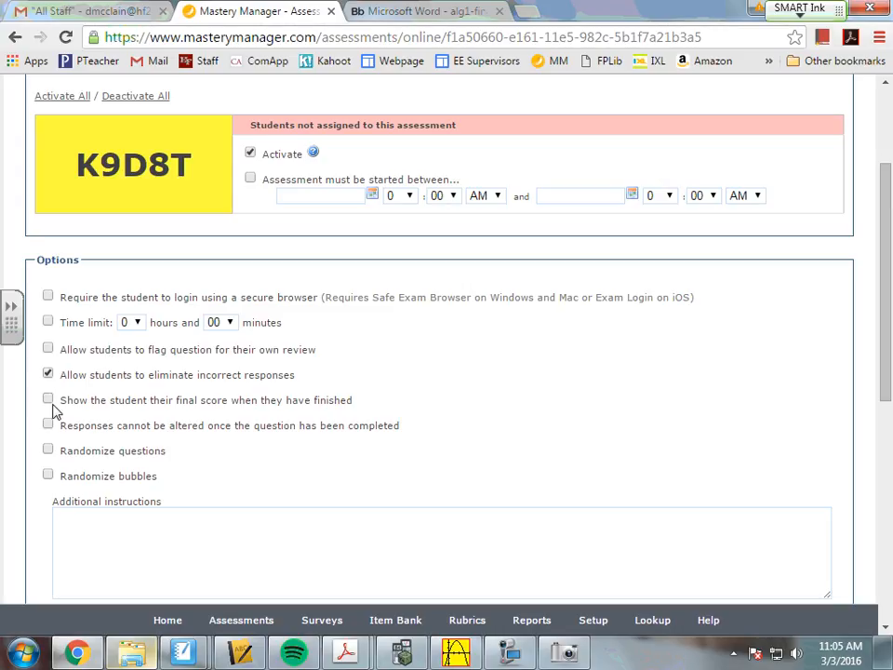
Step: Turn on showing the final score and randomizing answer choices, then scroll to Review
{"action": "left_click", "coordinate": [49, 401]}
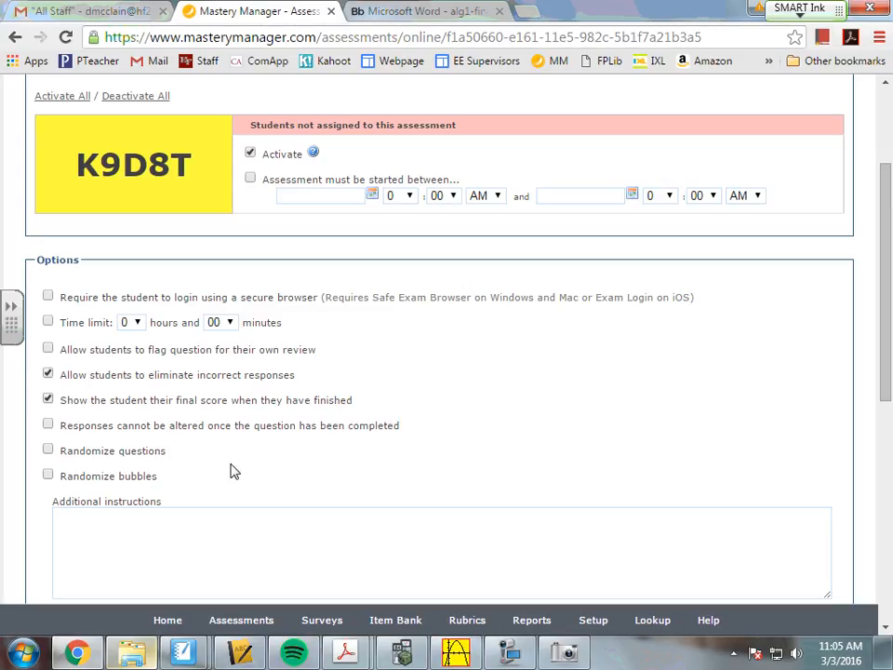
{"action": "left_click", "coordinate": [48, 476]}
{"action": "scroll", "coordinate": [290, 420], "scroll_direction": "down", "scroll_amount": 2}
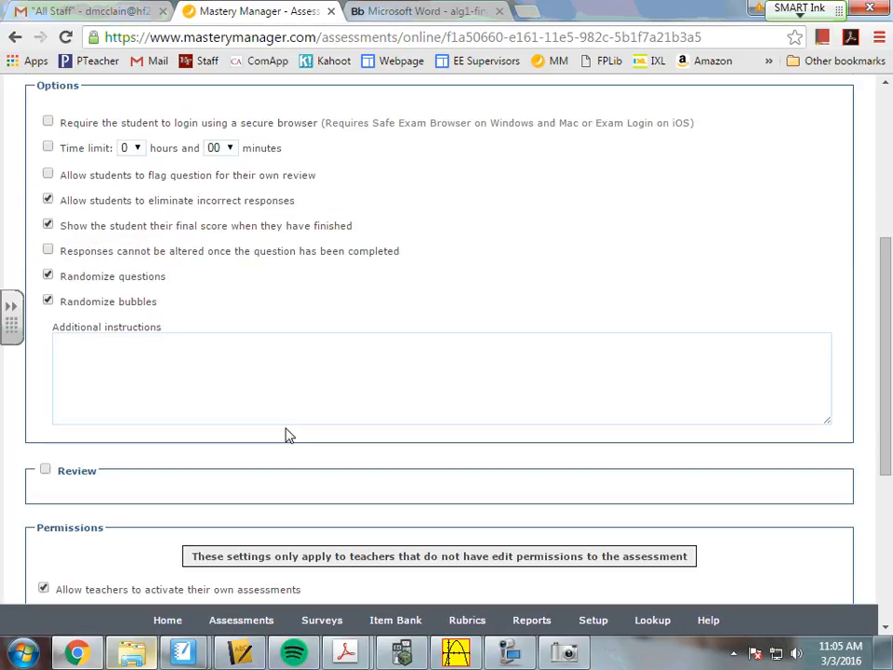
{"action": "scroll", "coordinate": [187, 418], "scroll_direction": "down", "scroll_amount": 1}
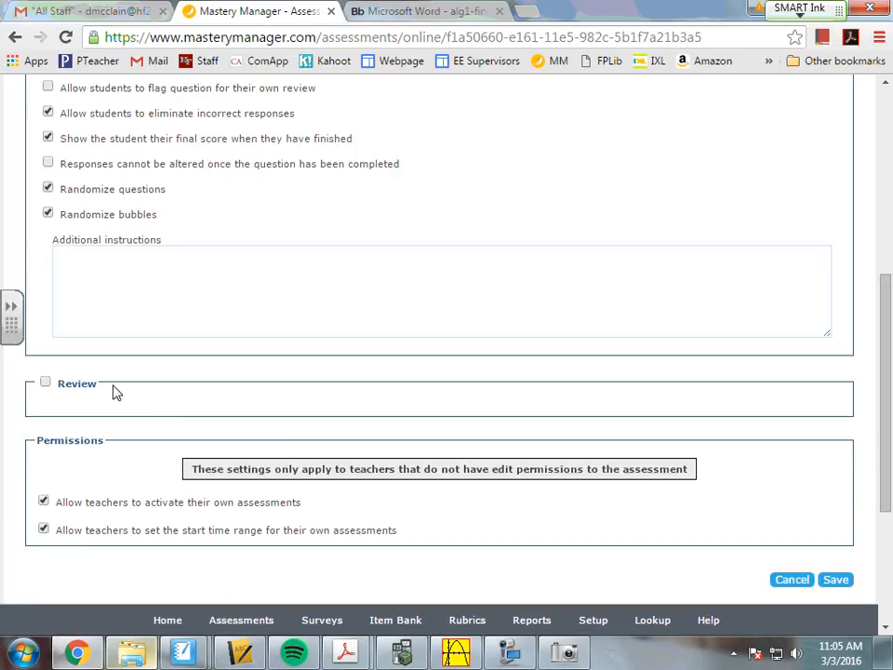
Step: Toggle the Review option and stop showing students their final score
{"action": "left_click", "coordinate": [44, 381]}
{"action": "scroll", "coordinate": [394, 405], "scroll_direction": "up", "scroll_amount": 1}
{"action": "scroll", "coordinate": [394, 405], "scroll_direction": "up", "scroll_amount": 1}
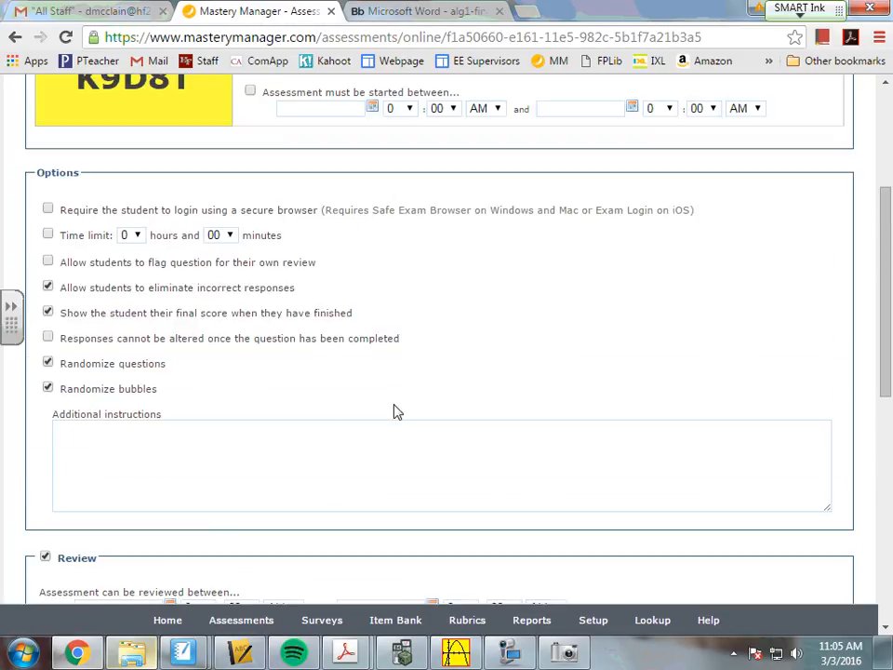
{"action": "scroll", "coordinate": [397, 411], "scroll_direction": "down", "scroll_amount": 2}
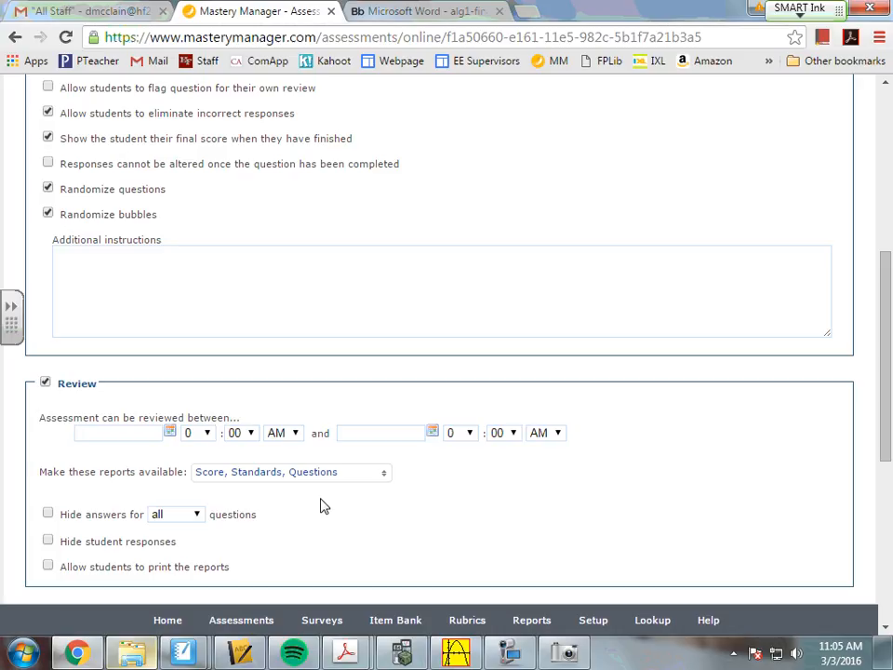
{"action": "scroll", "coordinate": [307, 489], "scroll_direction": "up", "scroll_amount": 5}
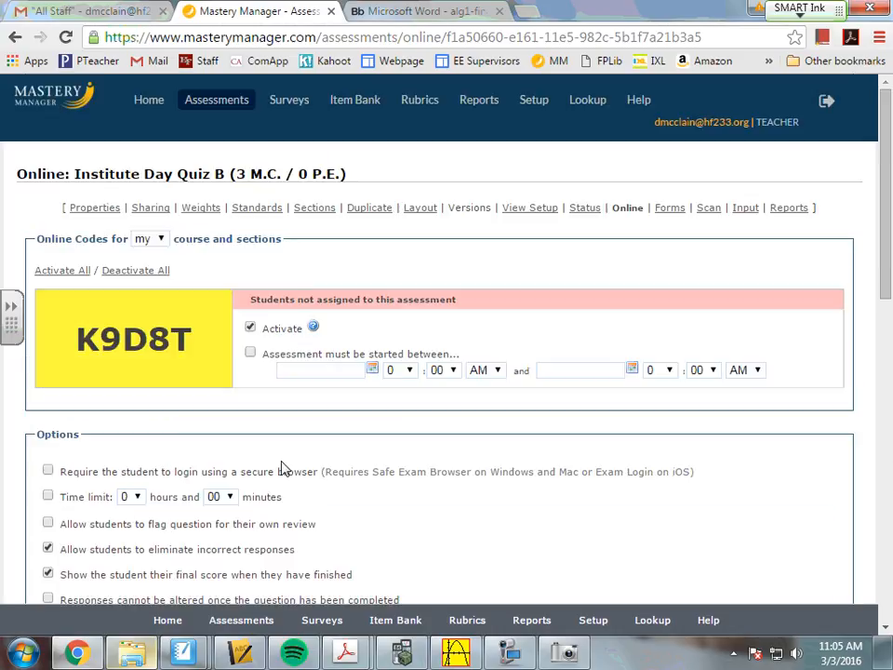
{"action": "left_click_drag", "start_coordinate": [73, 344], "coordinate": [199, 344]}
{"action": "left_click", "coordinate": [199, 343]}
{"action": "scroll", "coordinate": [294, 491], "scroll_direction": "down", "scroll_amount": 5}
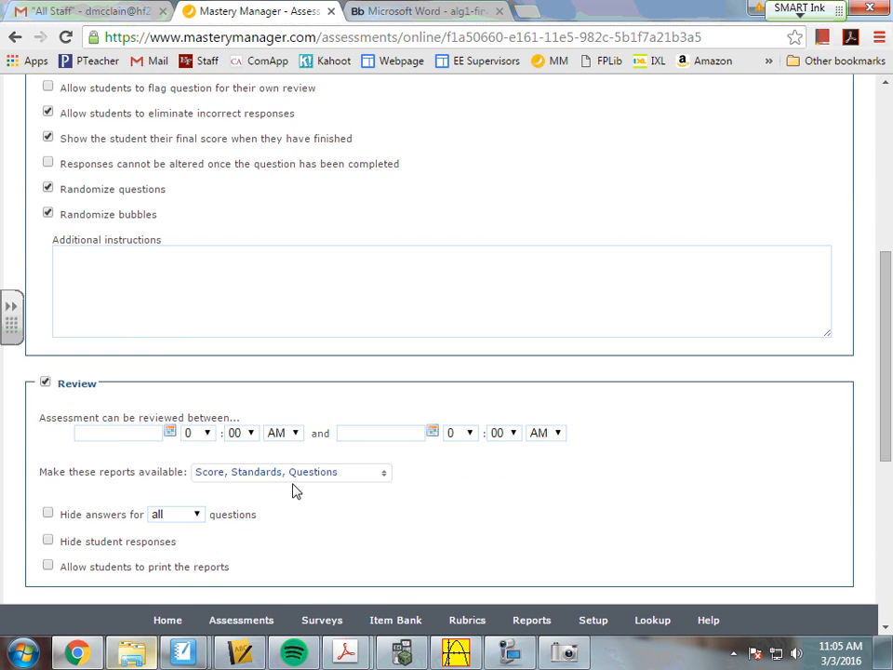
{"action": "scroll", "coordinate": [297, 492], "scroll_direction": "down", "scroll_amount": 3}
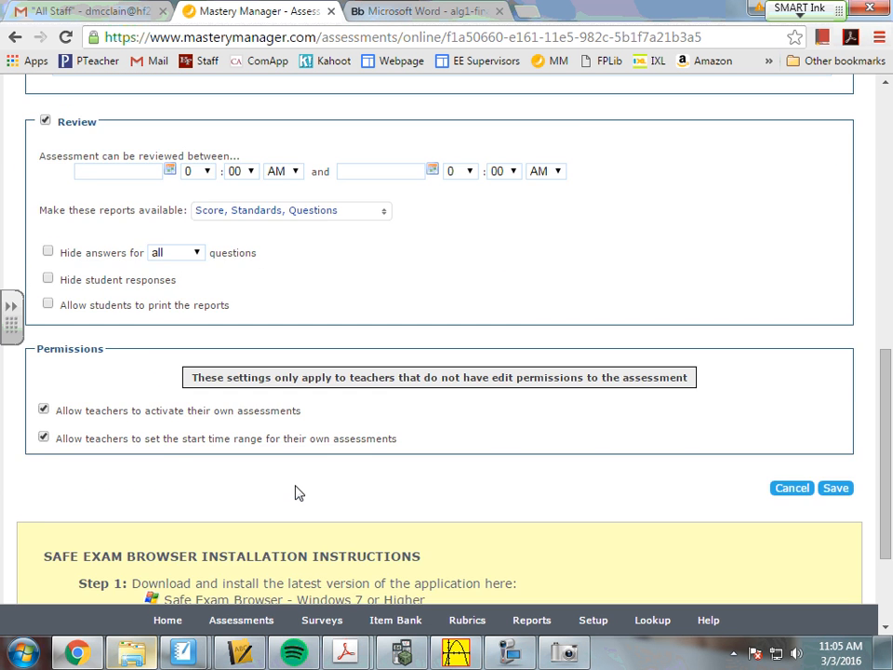
{"action": "scroll", "coordinate": [298, 491], "scroll_direction": "up", "scroll_amount": 2}
{"action": "scroll", "coordinate": [298, 491], "scroll_direction": "up", "scroll_amount": 3}
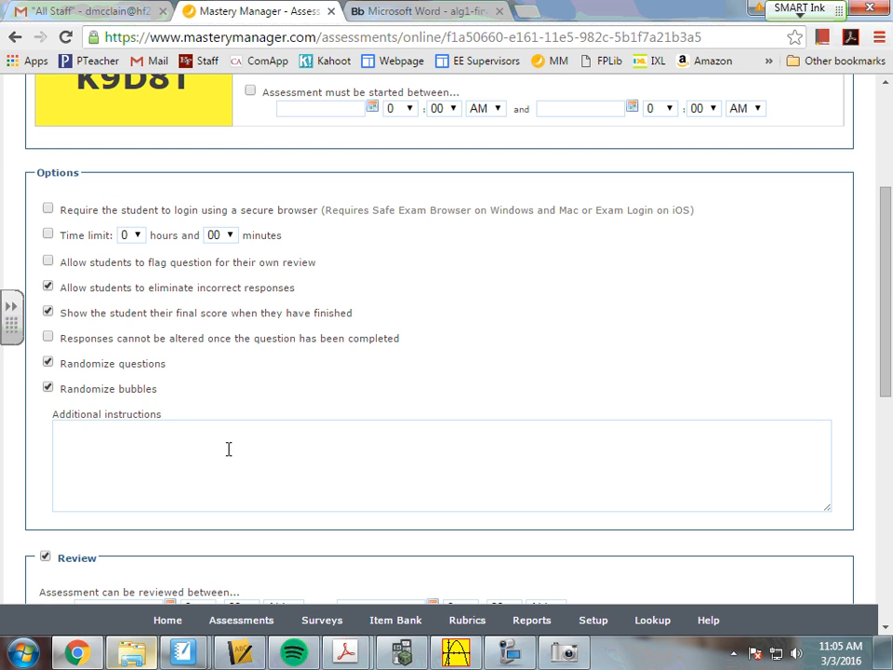
{"action": "scroll", "coordinate": [166, 403], "scroll_direction": "up", "scroll_amount": 1}
{"action": "left_click_drag", "start_coordinate": [66, 398], "coordinate": [272, 400]}
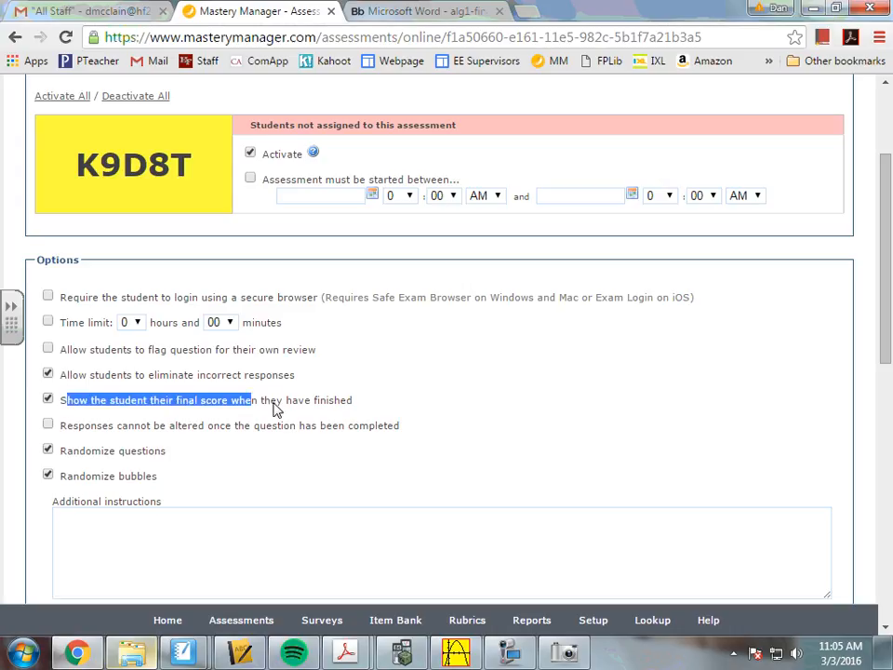
{"action": "left_click", "coordinate": [286, 403]}
Step: Save Quiz B's online settings until 'Changes saved successfully' appears
{"action": "scroll", "coordinate": [324, 448], "scroll_direction": "down", "scroll_amount": 1}
{"action": "scroll", "coordinate": [318, 443], "scroll_direction": "down", "scroll_amount": 3}
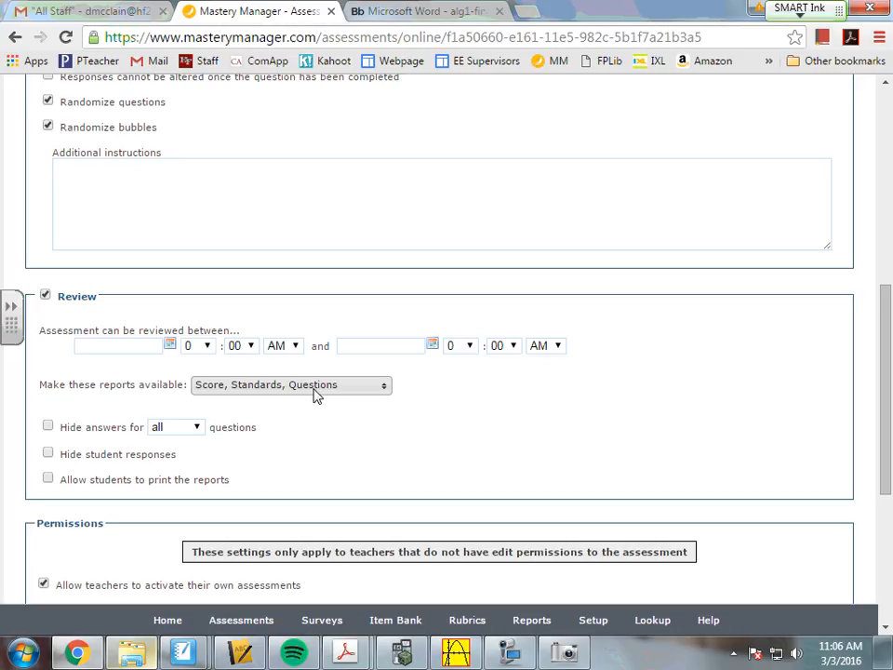
{"action": "scroll", "coordinate": [511, 424], "scroll_direction": "down", "scroll_amount": 3}
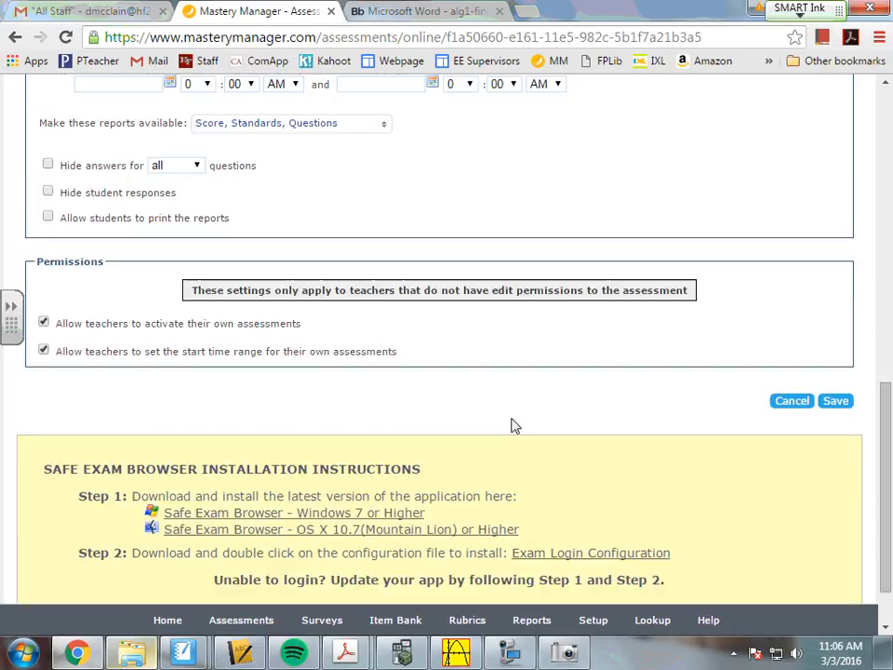
{"action": "scroll", "coordinate": [513, 424], "scroll_direction": "up", "scroll_amount": 2}
{"action": "scroll", "coordinate": [513, 426], "scroll_direction": "up", "scroll_amount": 1}
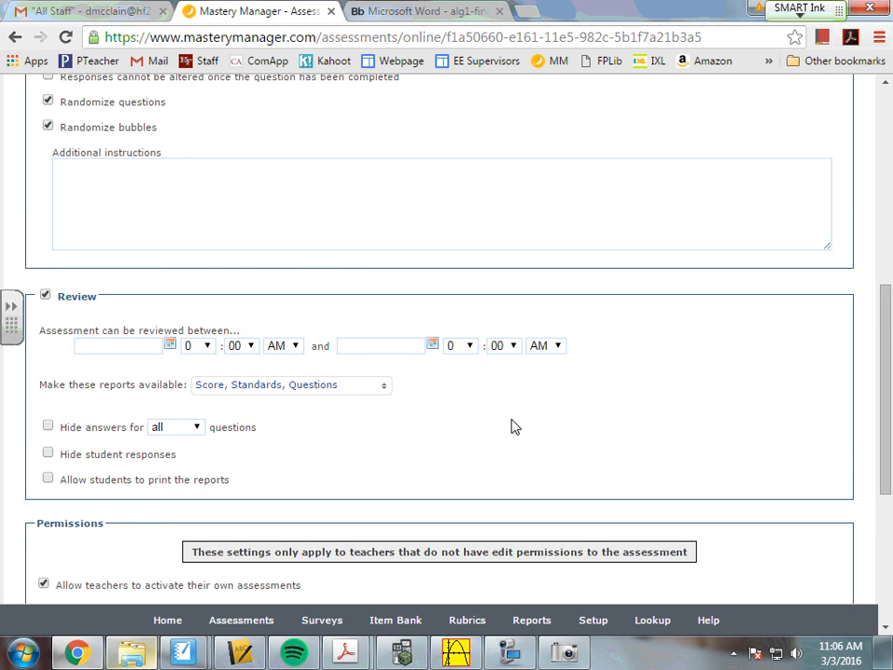
{"action": "scroll", "coordinate": [514, 423], "scroll_direction": "up", "scroll_amount": 4}
{"action": "scroll", "coordinate": [514, 427], "scroll_direction": "up", "scroll_amount": 2}
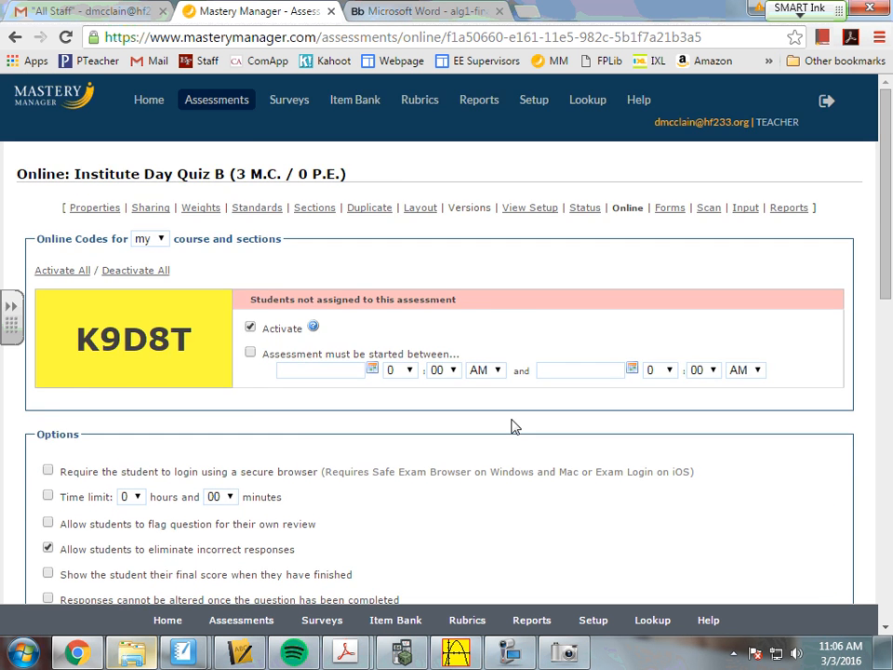
{"action": "scroll", "coordinate": [512, 424], "scroll_direction": "down", "scroll_amount": 9}
{"action": "left_click", "coordinate": [836, 400]}
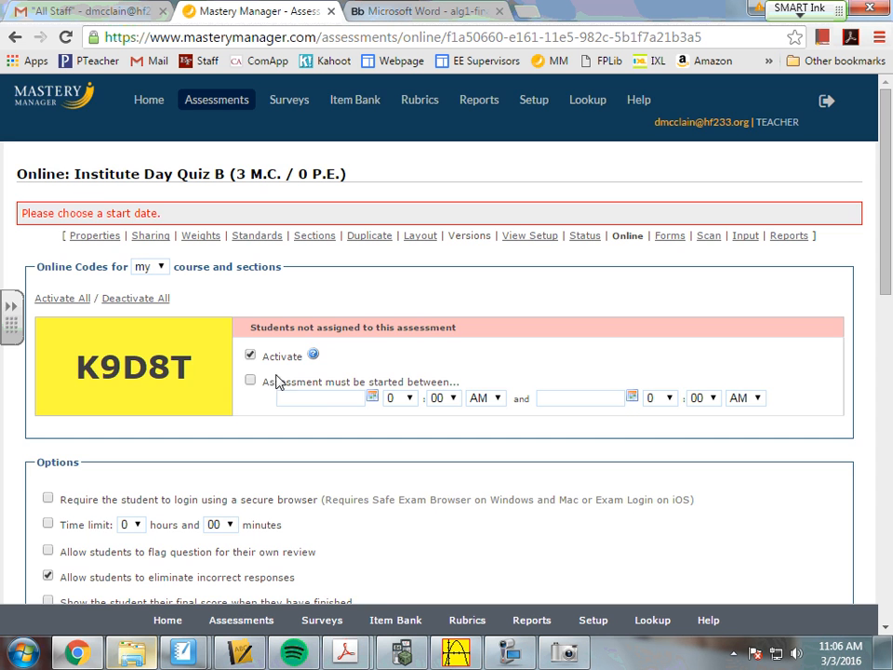
{"action": "scroll", "coordinate": [307, 405], "scroll_direction": "down", "scroll_amount": 4}
{"action": "scroll", "coordinate": [304, 401], "scroll_direction": "up", "scroll_amount": 3}
{"action": "scroll", "coordinate": [284, 373], "scroll_direction": "down", "scroll_amount": 4}
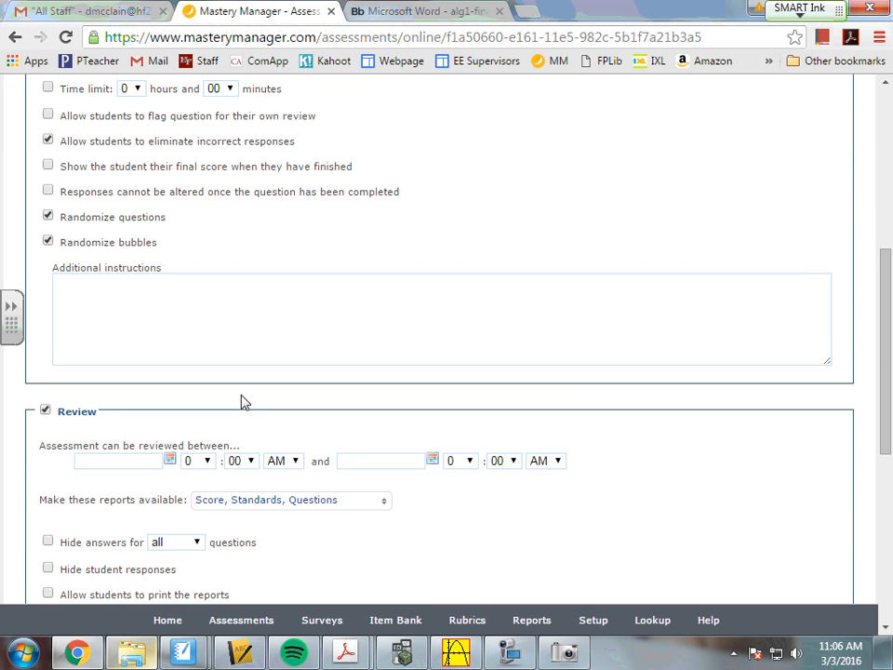
{"action": "scroll", "coordinate": [437, 396], "scroll_direction": "up", "scroll_amount": 3}
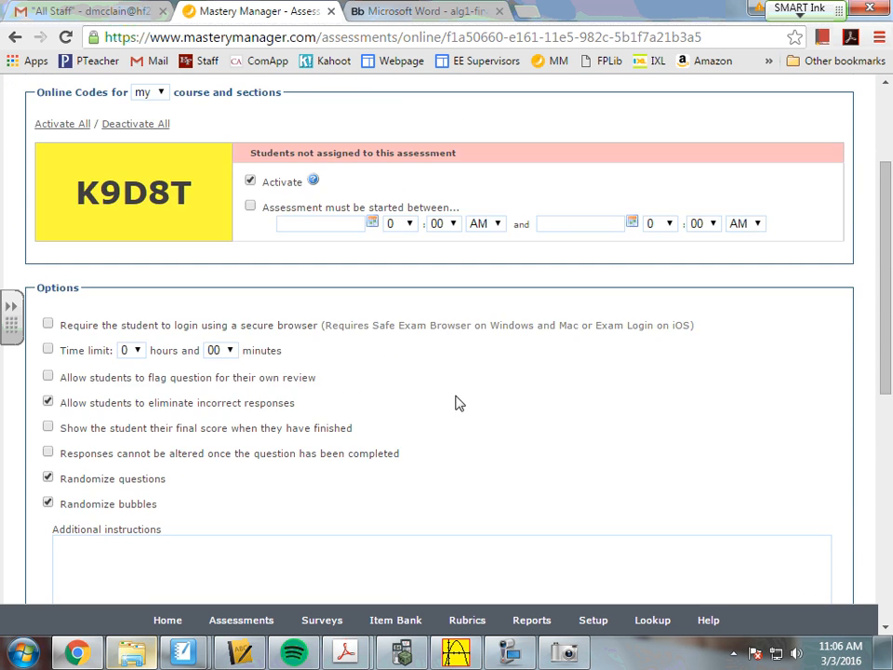
{"action": "scroll", "coordinate": [577, 432], "scroll_direction": "down", "scroll_amount": 5}
{"action": "left_click", "coordinate": [836, 434]}
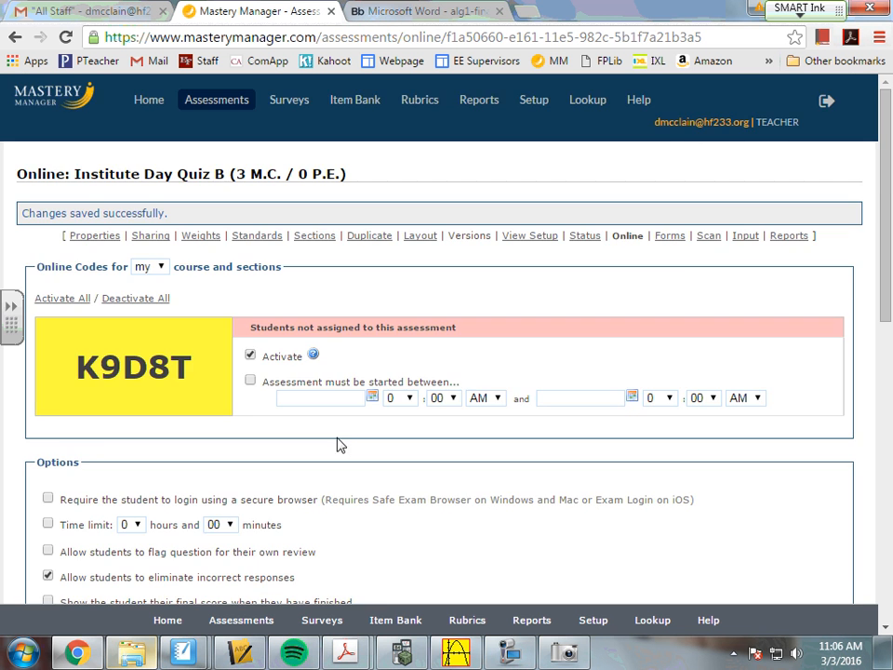
Step: Switch to the algebra final exam PDF
{"action": "scroll", "coordinate": [353, 435], "scroll_direction": "down", "scroll_amount": 2}
{"action": "scroll", "coordinate": [368, 428], "scroll_direction": "down", "scroll_amount": 4}
{"action": "scroll", "coordinate": [368, 419], "scroll_direction": "up", "scroll_amount": 7}
{"action": "left_click", "coordinate": [443, 10]}
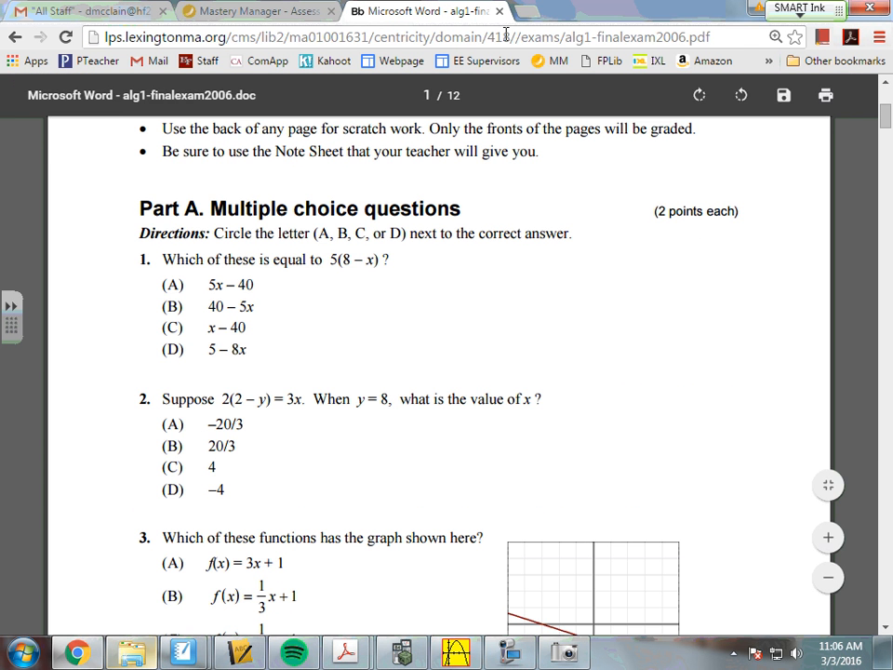
Step: Go to examlogin.com and choose to sign in with a test code
{"action": "left_click", "coordinate": [377, 36]}
{"action": "type", "text": "ex"}
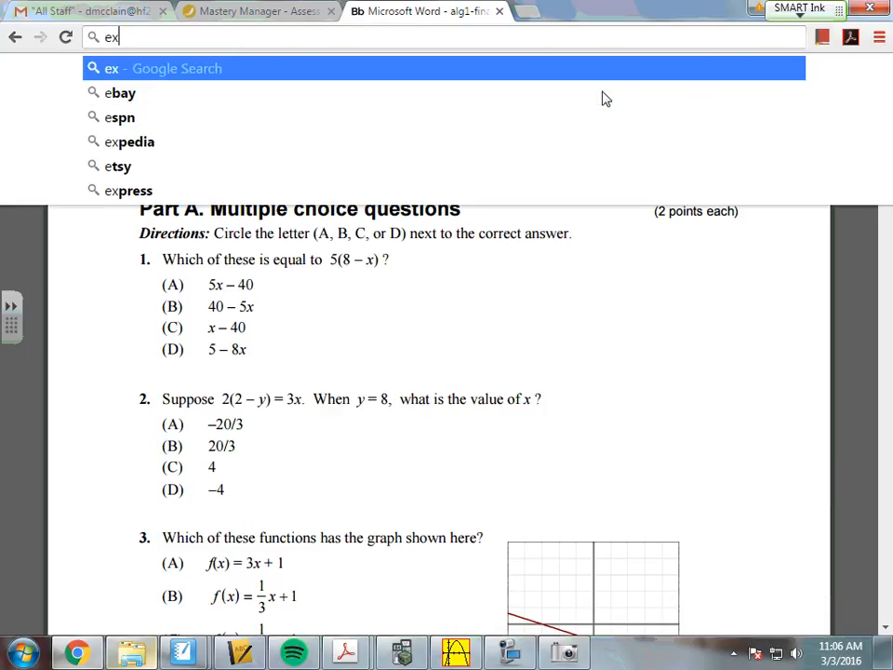
{"action": "type", "text": "amlogin"}
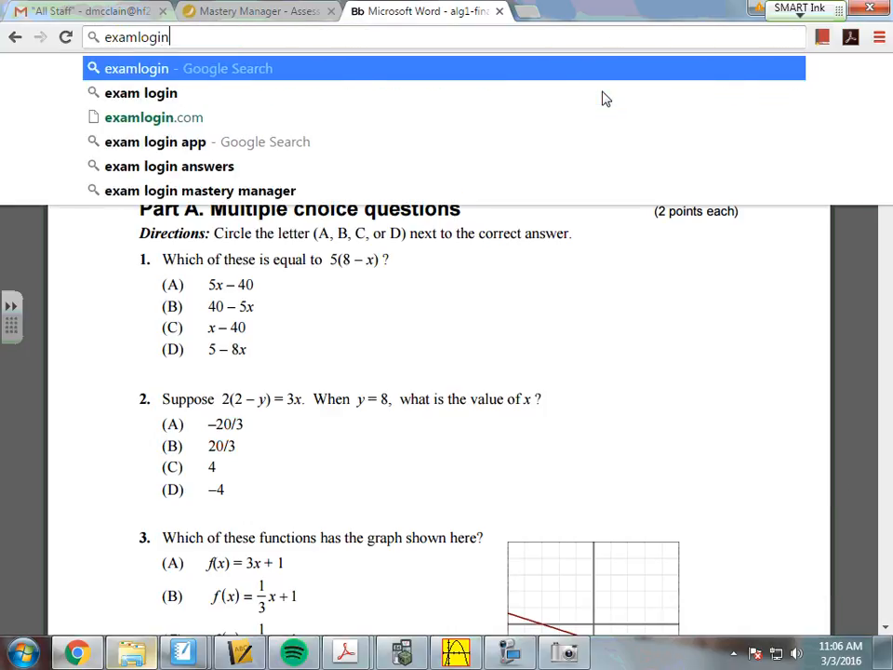
{"action": "type", "text": ".com"}
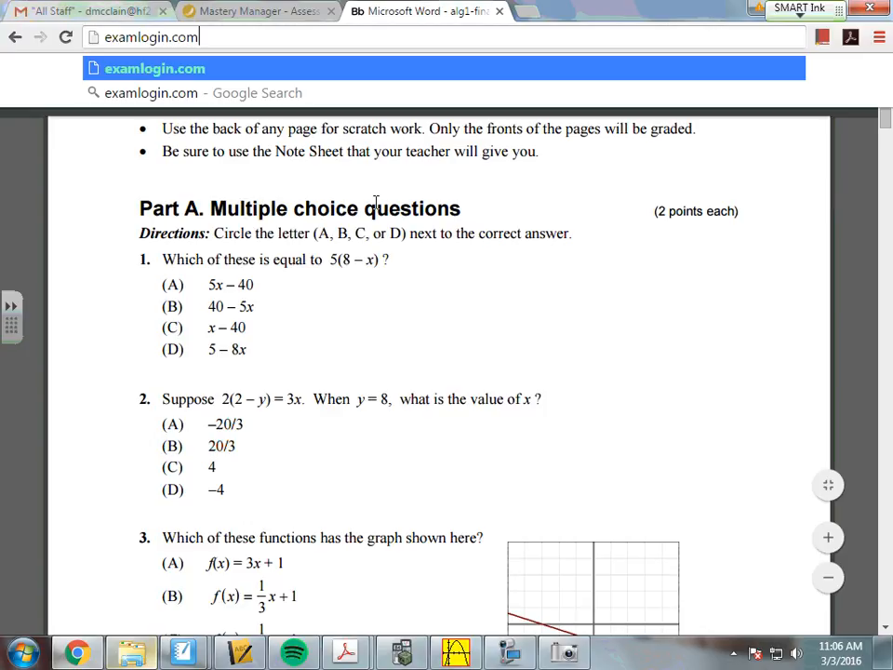
{"action": "key", "text": "Return"}
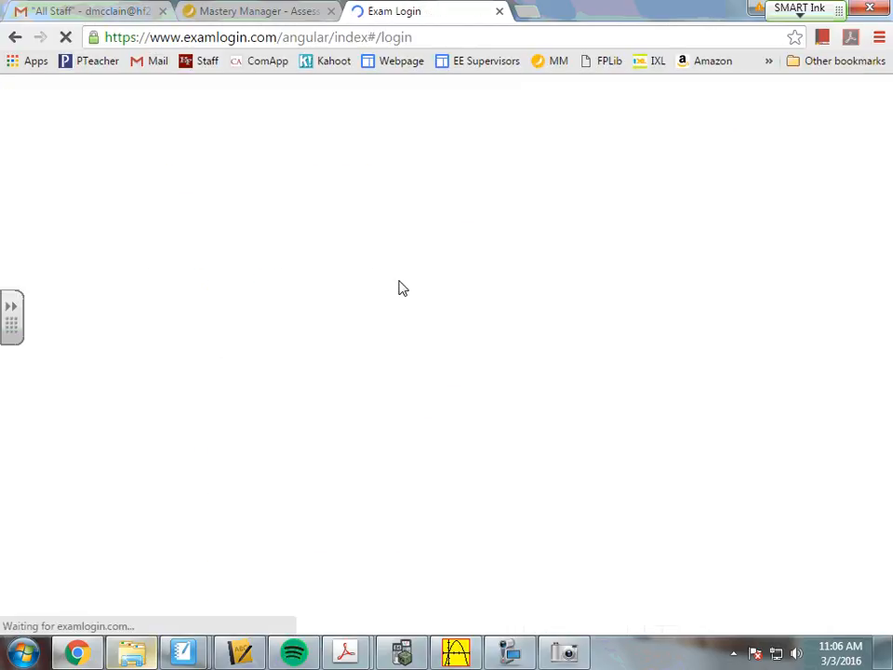
{"action": "left_click", "coordinate": [359, 194]}
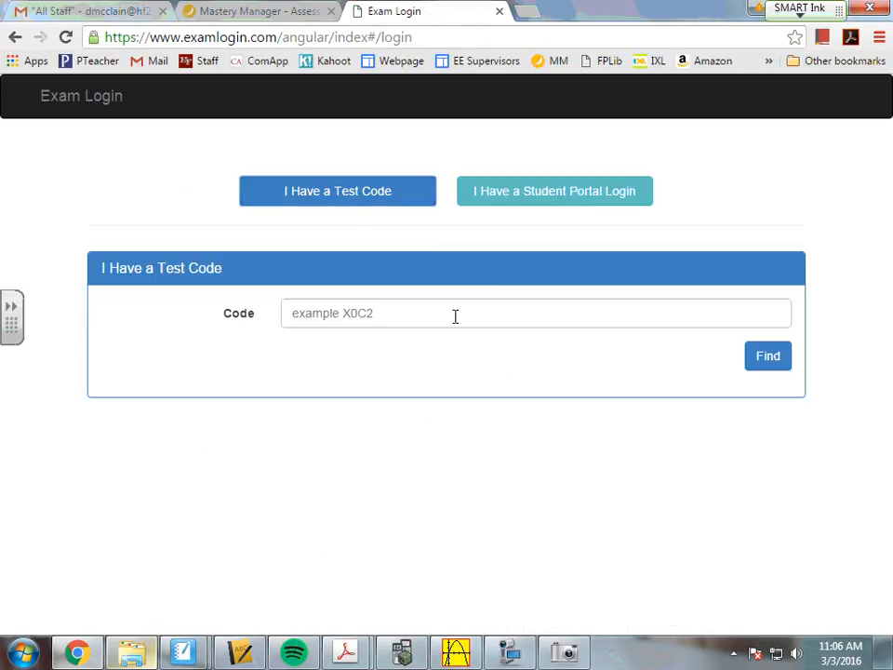
{"action": "left_click", "coordinate": [294, 10]}
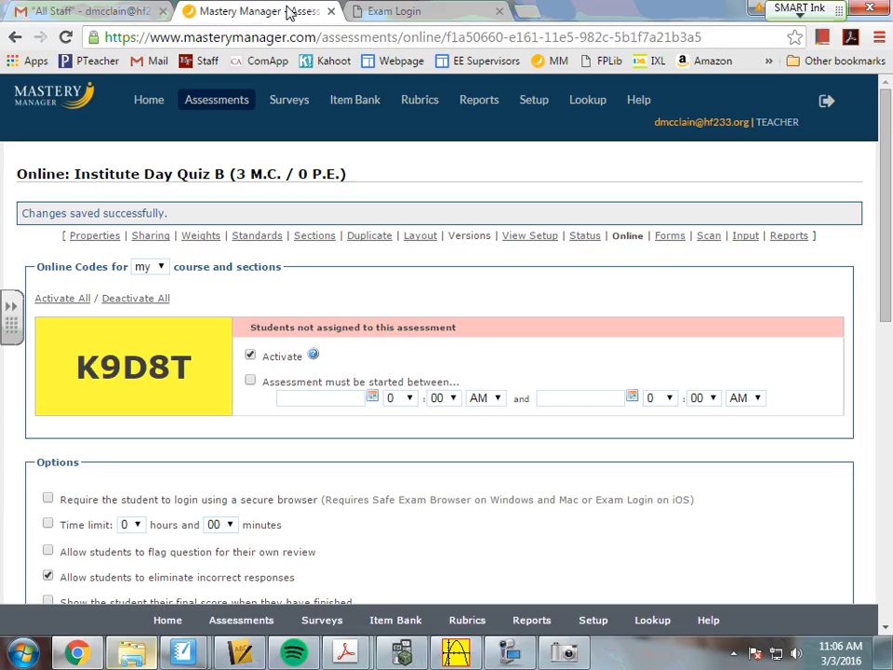
{"action": "left_click", "coordinate": [446, 11]}
Step: Enter test code K9D8T and a student ID, then start the quiz
{"action": "left_click", "coordinate": [415, 325]}
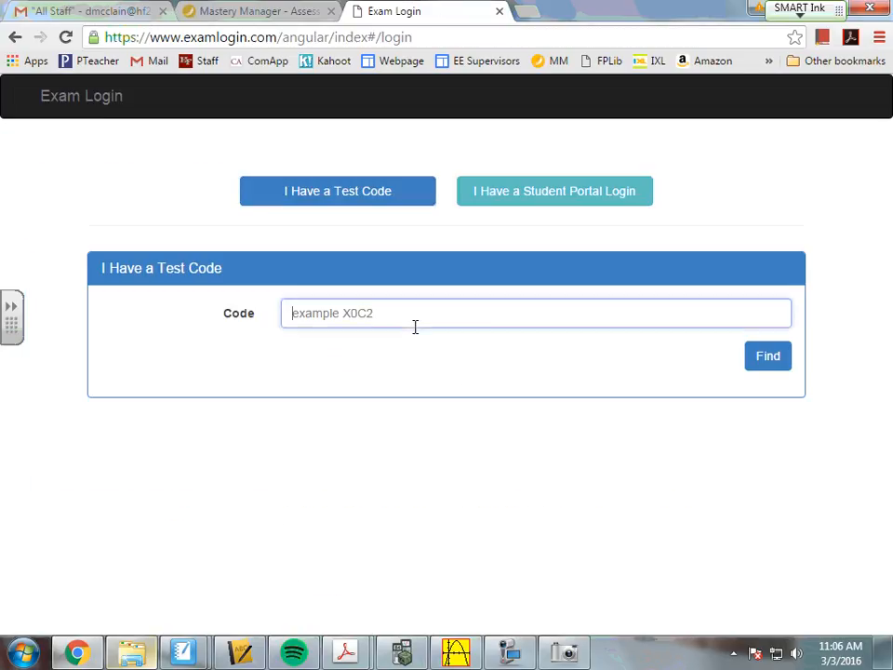
{"action": "type", "text": "k9d8t"}
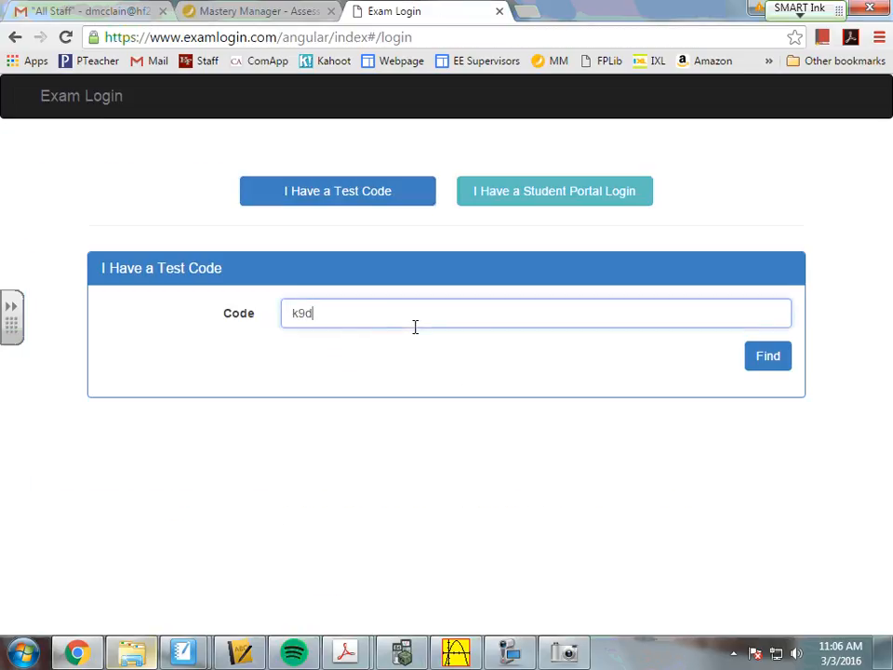
{"action": "left_click", "coordinate": [768, 355]}
{"action": "left_click", "coordinate": [336, 346]}
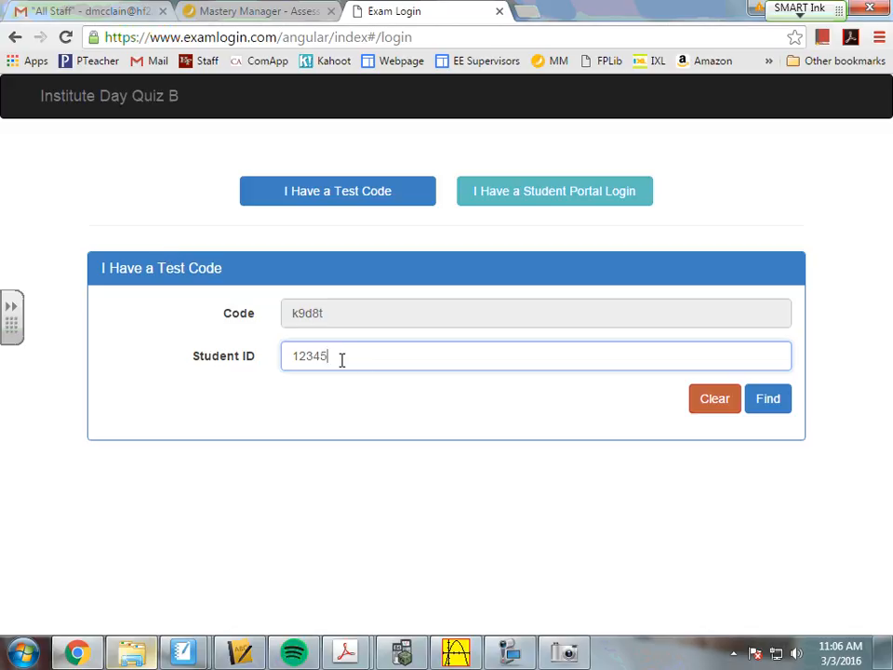
{"action": "left_click", "coordinate": [769, 399]}
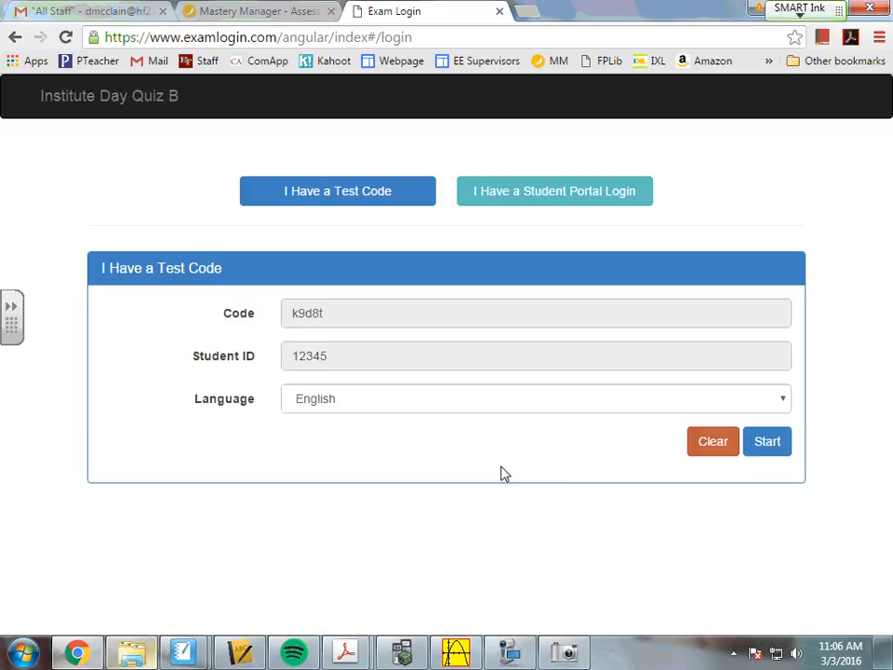
{"action": "left_click", "coordinate": [761, 447]}
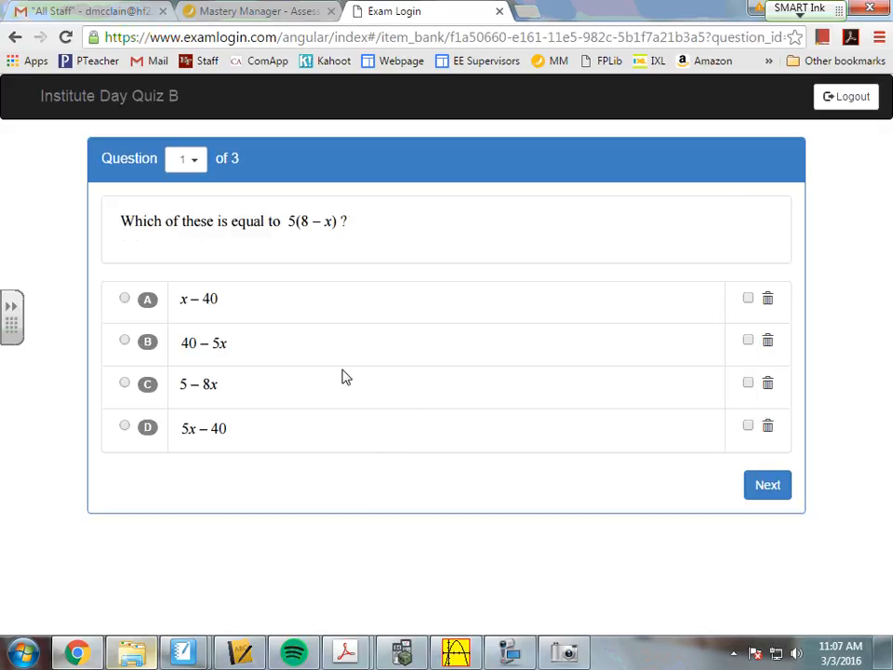
Step: Answer B (40 − 5x), 11 and 1959 for questions 1–3, then submit the quiz as finished
{"action": "left_click", "coordinate": [124, 341]}
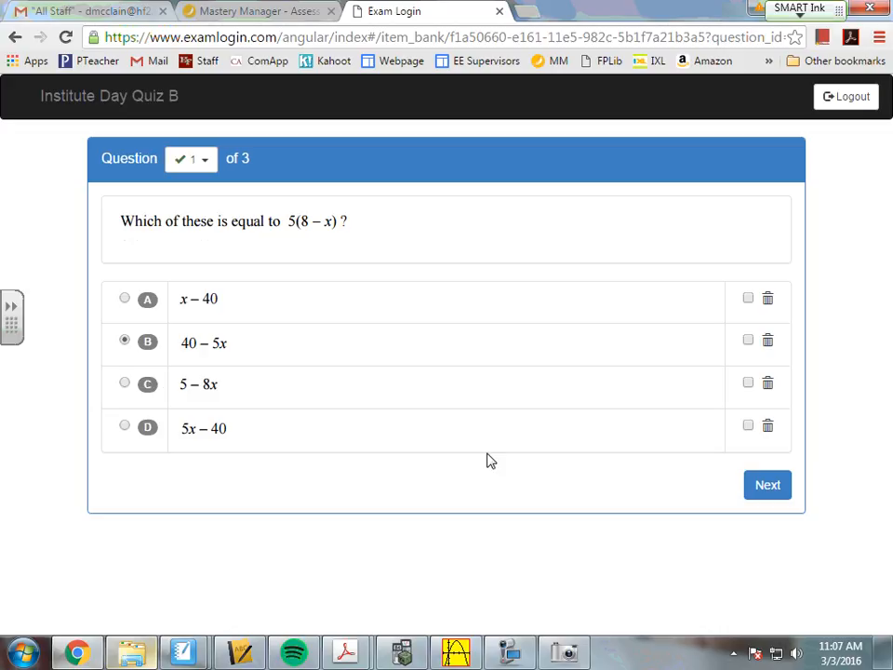
{"action": "left_click", "coordinate": [776, 493]}
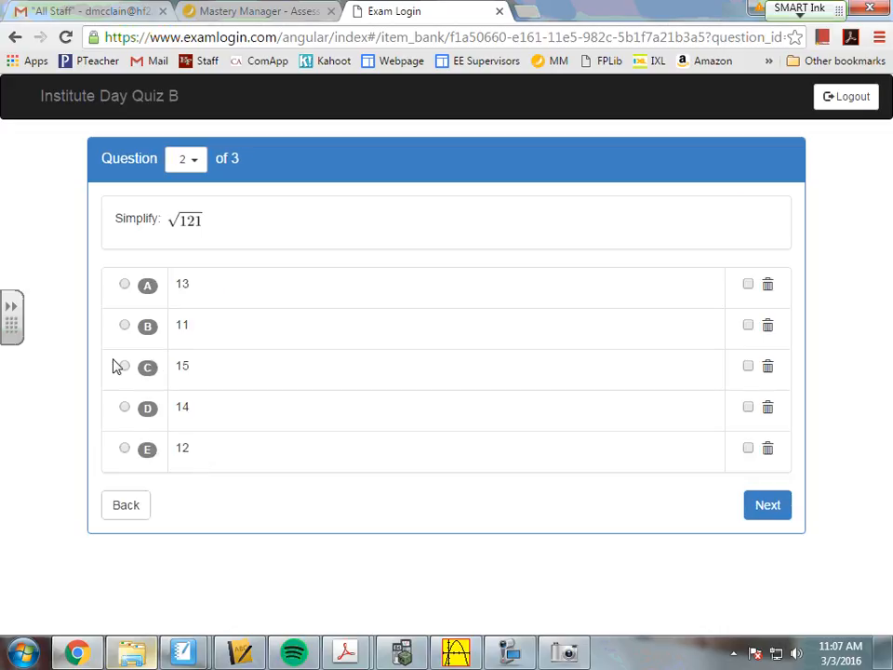
{"action": "left_click", "coordinate": [125, 328]}
{"action": "left_click", "coordinate": [780, 513]}
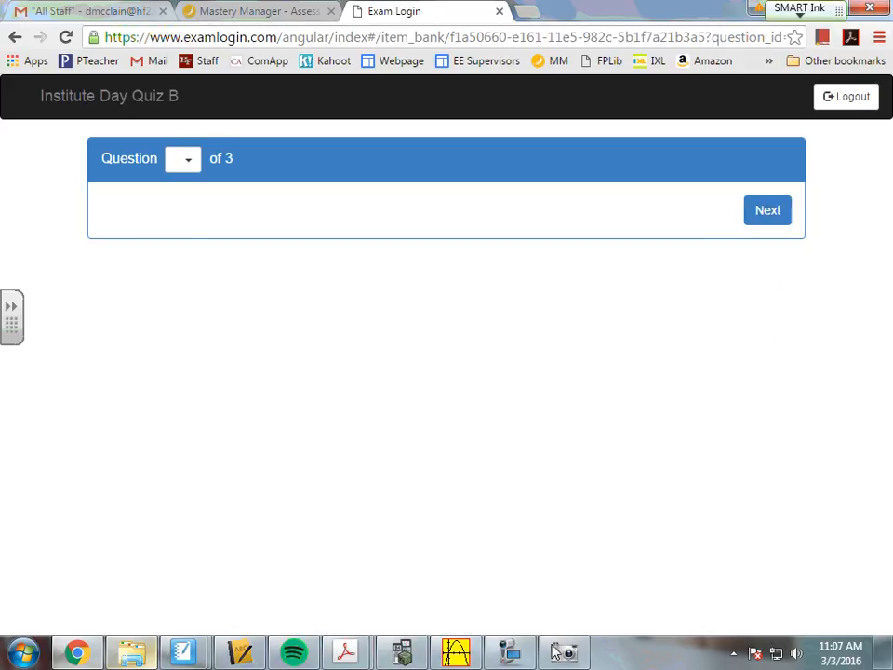
{"action": "left_click", "coordinate": [125, 326]}
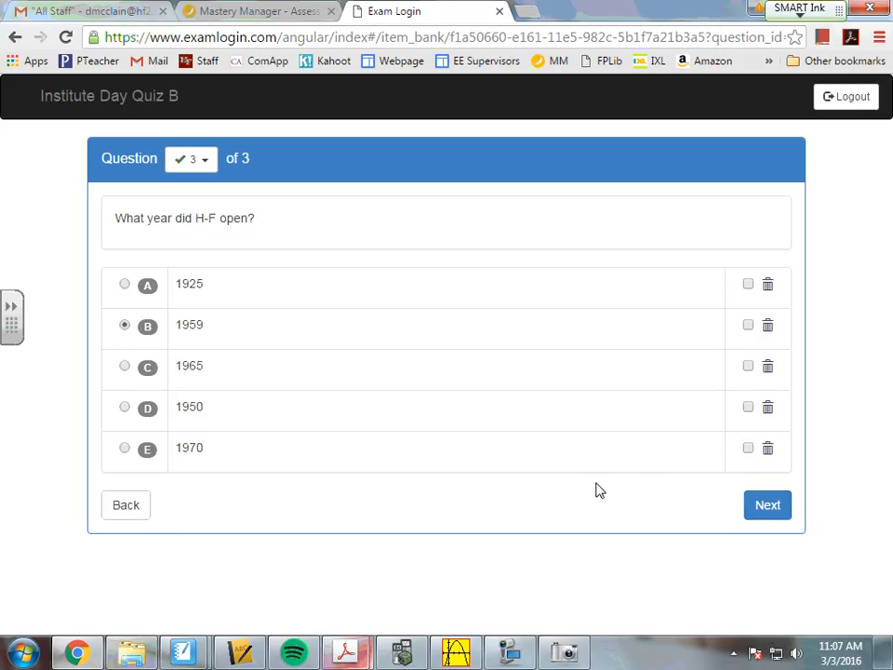
{"action": "left_click", "coordinate": [771, 508]}
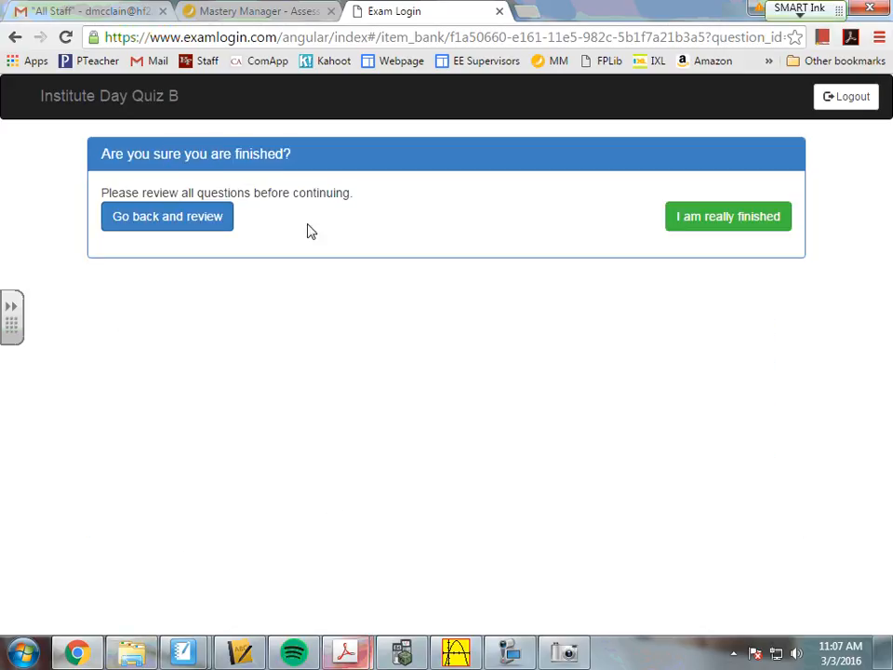
{"action": "left_click", "coordinate": [768, 217]}
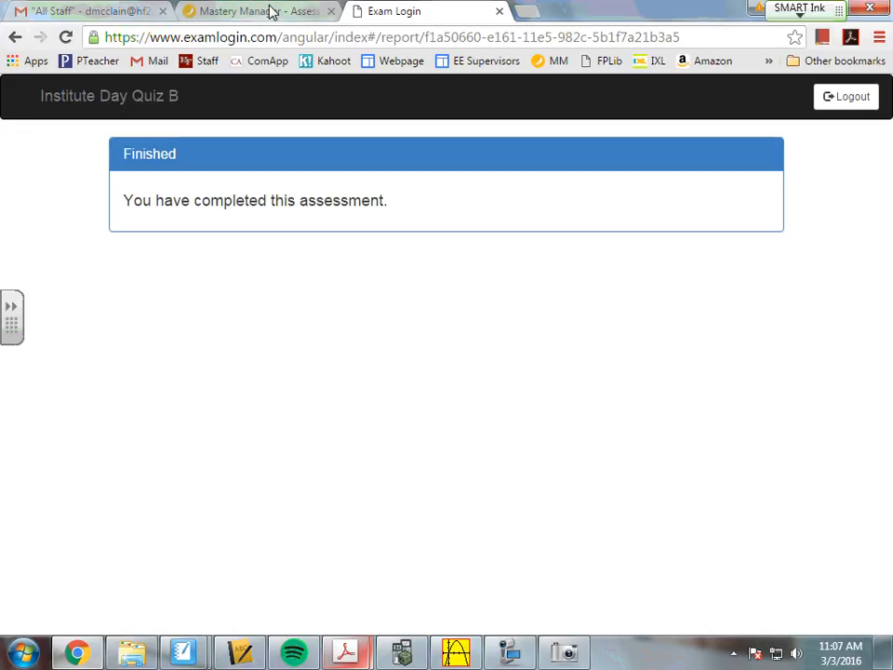
Step: In Mastery Manager, turn on 'Show the student their final score when they have finished' and save
{"action": "left_click", "coordinate": [209, 10]}
{"action": "scroll", "coordinate": [414, 307], "scroll_direction": "down", "scroll_amount": 4}
{"action": "scroll", "coordinate": [408, 335], "scroll_direction": "up", "scroll_amount": 1}
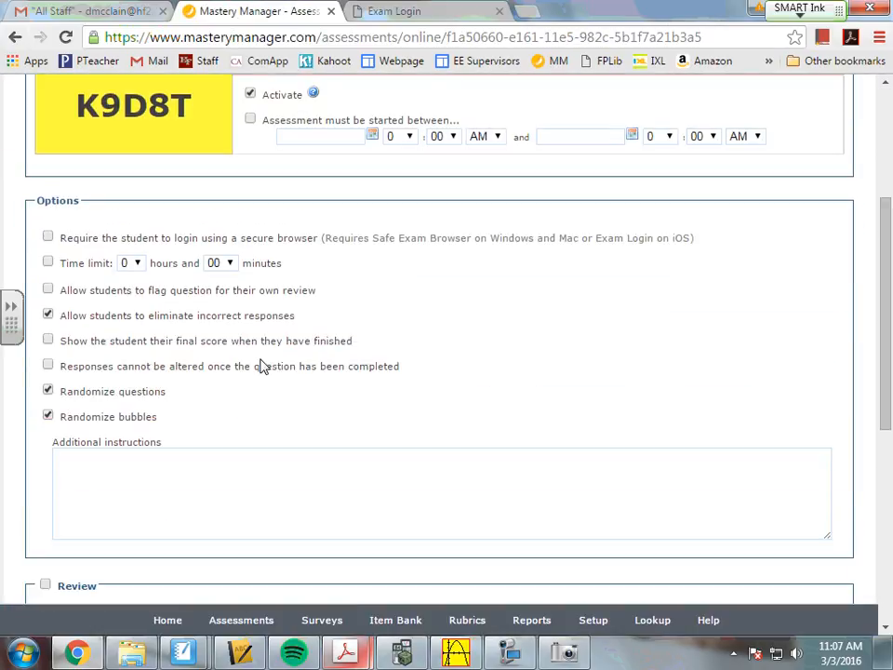
{"action": "left_click", "coordinate": [47, 314]}
{"action": "left_click", "coordinate": [49, 341]}
{"action": "scroll", "coordinate": [604, 439], "scroll_direction": "down", "scroll_amount": 5}
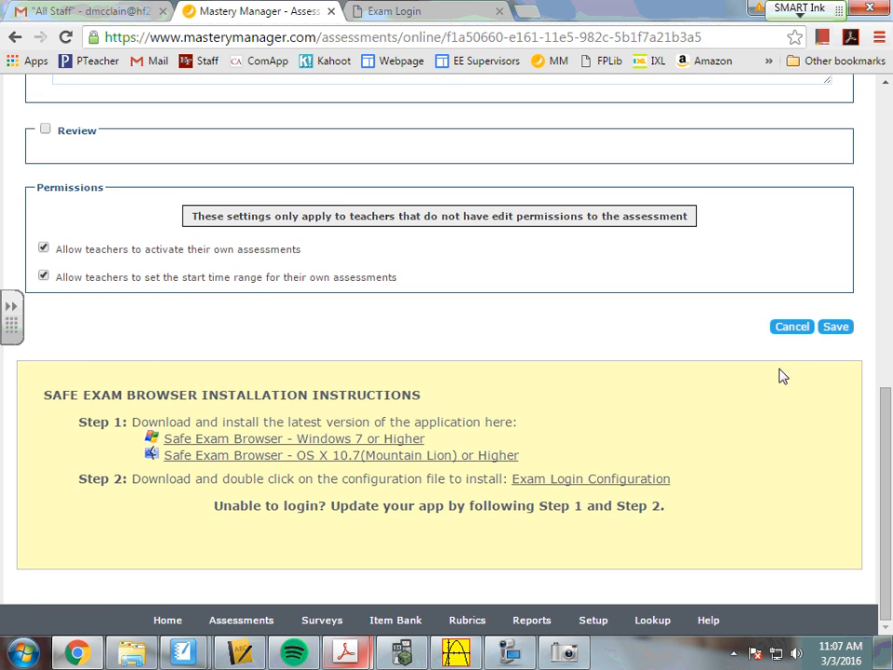
{"action": "left_click", "coordinate": [831, 326]}
{"action": "scroll", "coordinate": [318, 328], "scroll_direction": "down", "scroll_amount": 2}
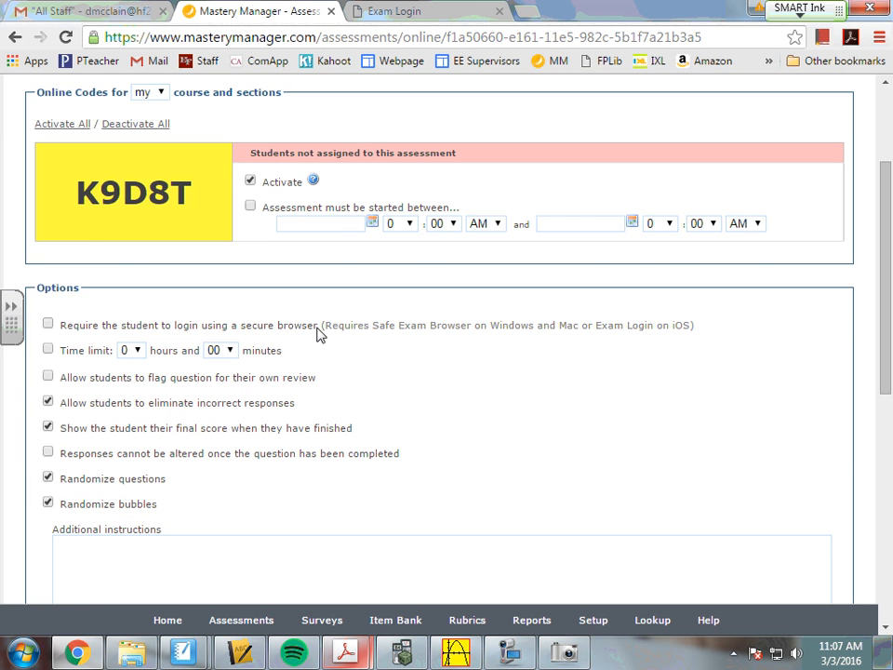
Step: Check the finished quiz page, save the assessment options again, and return to Exam Login
{"action": "left_click", "coordinate": [418, 7]}
{"action": "left_click", "coordinate": [210, 10]}
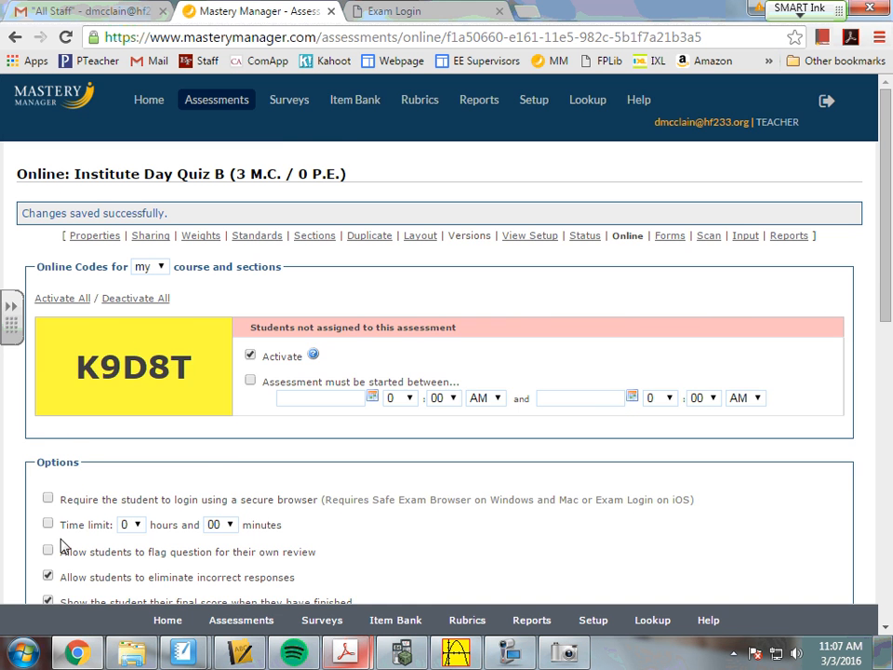
{"action": "scroll", "coordinate": [52, 494], "scroll_direction": "down", "scroll_amount": 1}
{"action": "scroll", "coordinate": [335, 487], "scroll_direction": "down", "scroll_amount": 5}
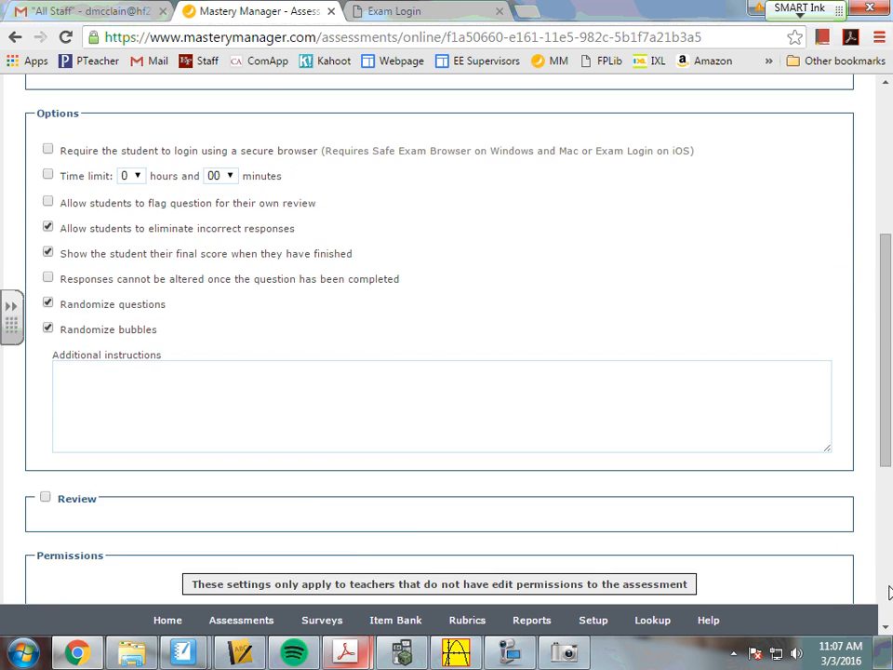
{"action": "scroll", "coordinate": [829, 503], "scroll_direction": "down", "scroll_amount": 3}
{"action": "left_click", "coordinate": [835, 434]}
{"action": "left_click", "coordinate": [423, 10]}
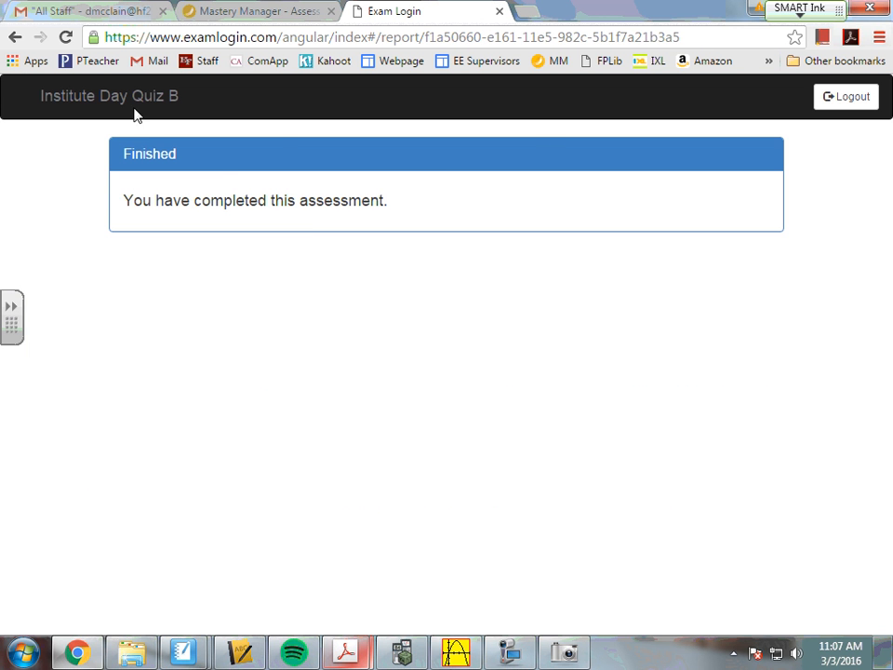
Step: Trim the Exam Login address to examlogin.com/ and load the site's home page
{"action": "left_click", "coordinate": [15, 38]}
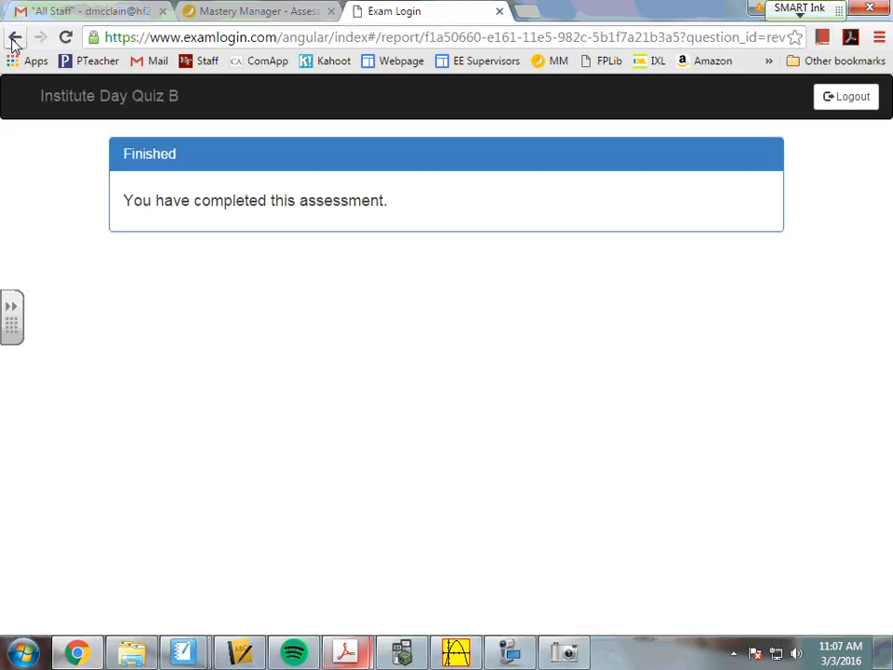
{"action": "left_click", "coordinate": [13, 38]}
{"action": "left_click", "coordinate": [283, 41]}
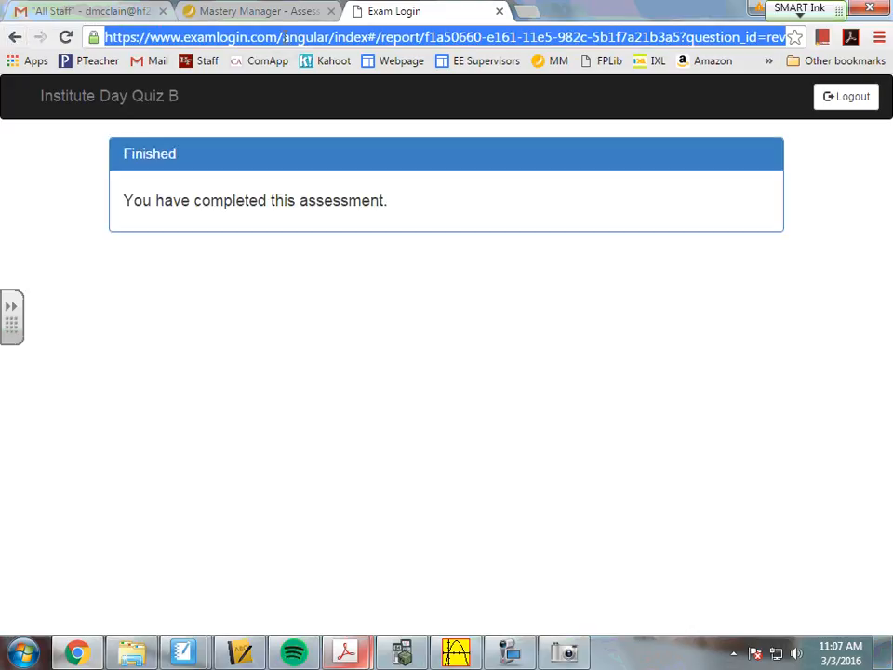
{"action": "left_click_drag", "start_coordinate": [282, 41], "coordinate": [870, 47]}
{"action": "key", "text": "BackSpace"}
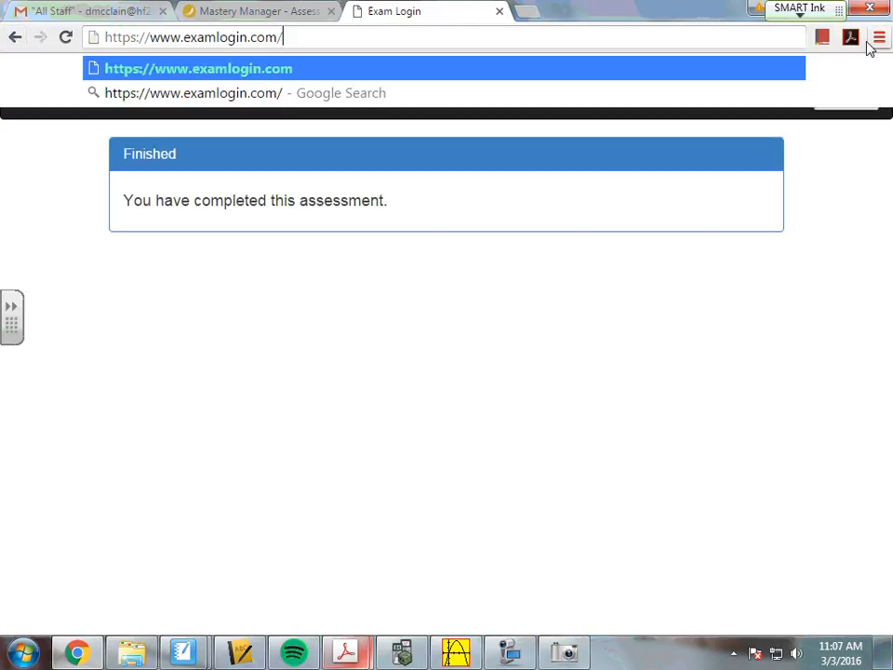
{"action": "left_click", "coordinate": [270, 12]}
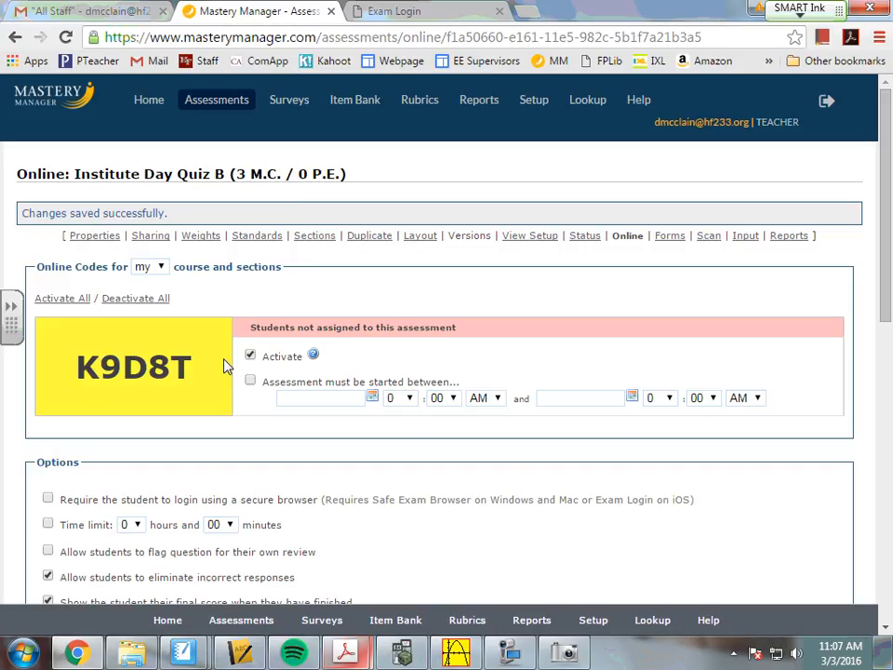
{"action": "left_click", "coordinate": [372, 11]}
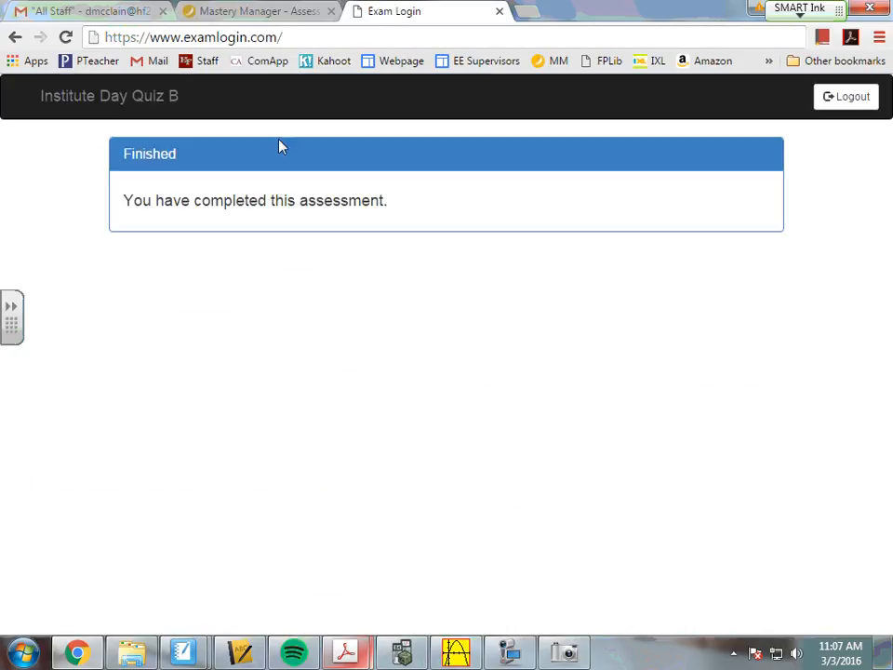
{"action": "key", "text": "Return"}
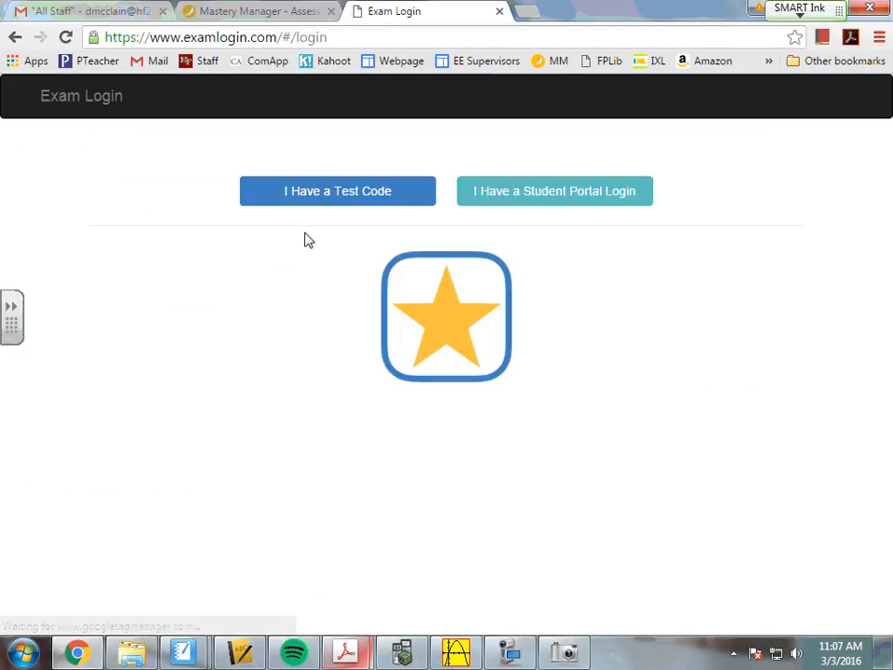
Step: Sign in to Institute Day Quiz B with its test code and a student ID
{"action": "left_click", "coordinate": [303, 195]}
{"action": "left_click", "coordinate": [366, 310]}
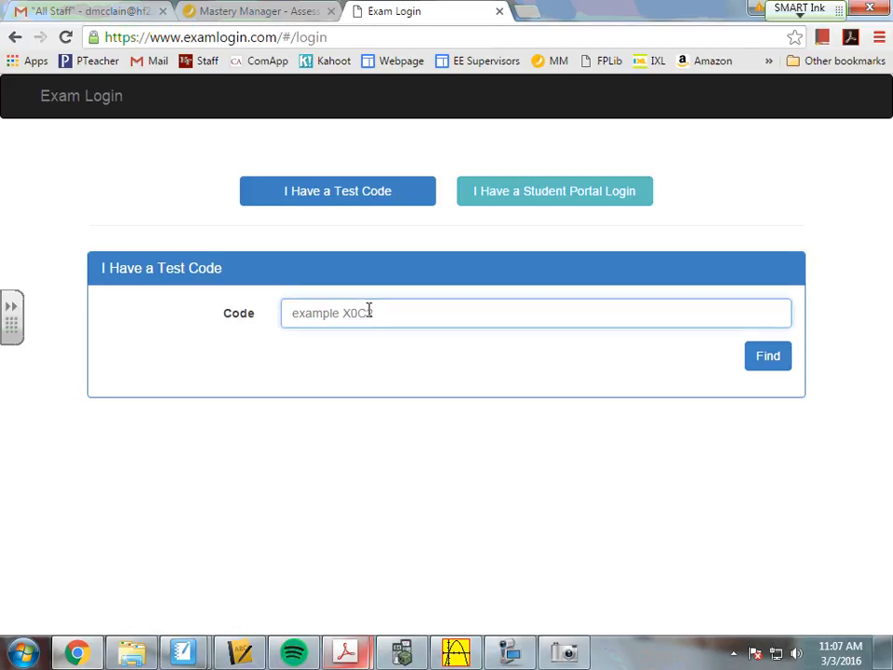
{"action": "type", "text": "k9d8t"}
{"action": "left_click", "coordinate": [768, 358]}
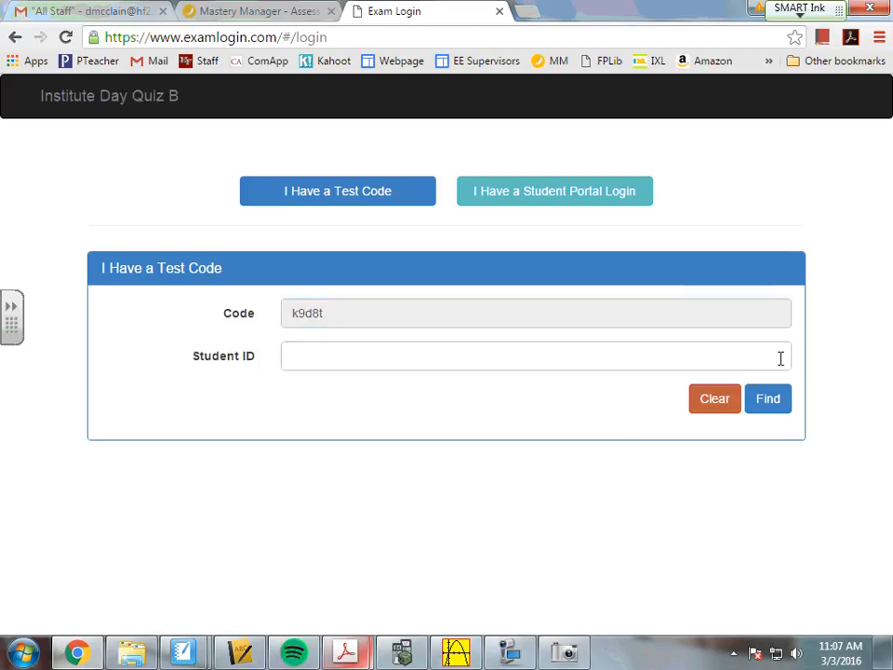
{"action": "left_click", "coordinate": [468, 355]}
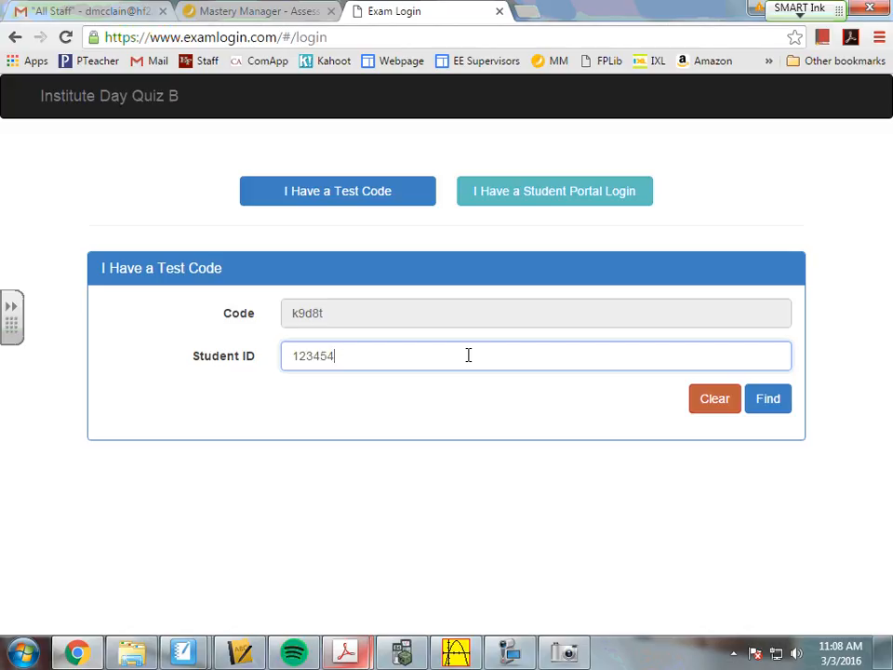
{"action": "left_click", "coordinate": [769, 399]}
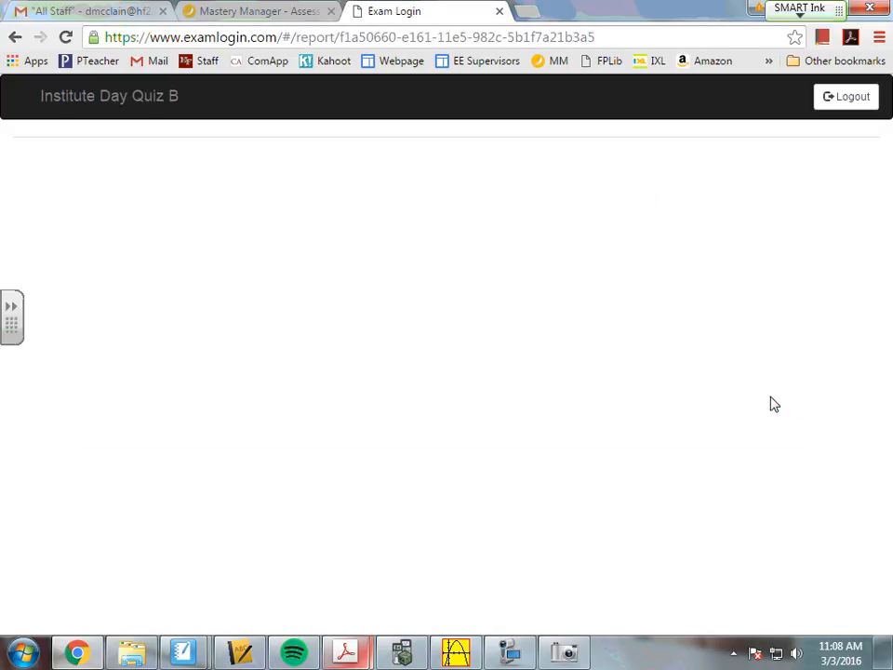
Step: Review the report page's score lines showing 3 out of 3 points (100%)
{"action": "left_click_drag", "start_coordinate": [640, 326], "coordinate": [340, 223]}
{"action": "left_click", "coordinate": [614, 256]}
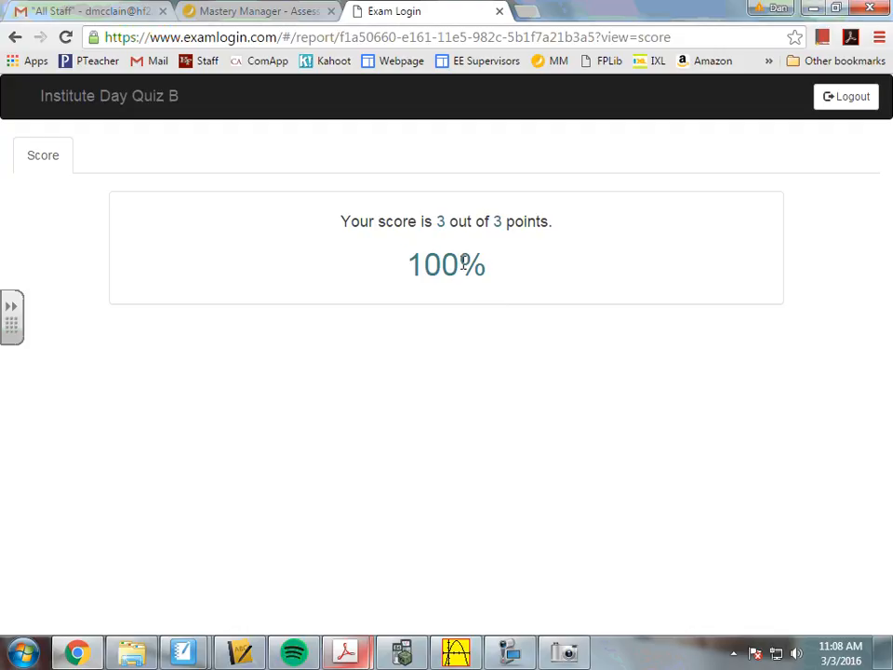
{"action": "left_click_drag", "start_coordinate": [337, 212], "coordinate": [618, 301]}
{"action": "left_click", "coordinate": [571, 307]}
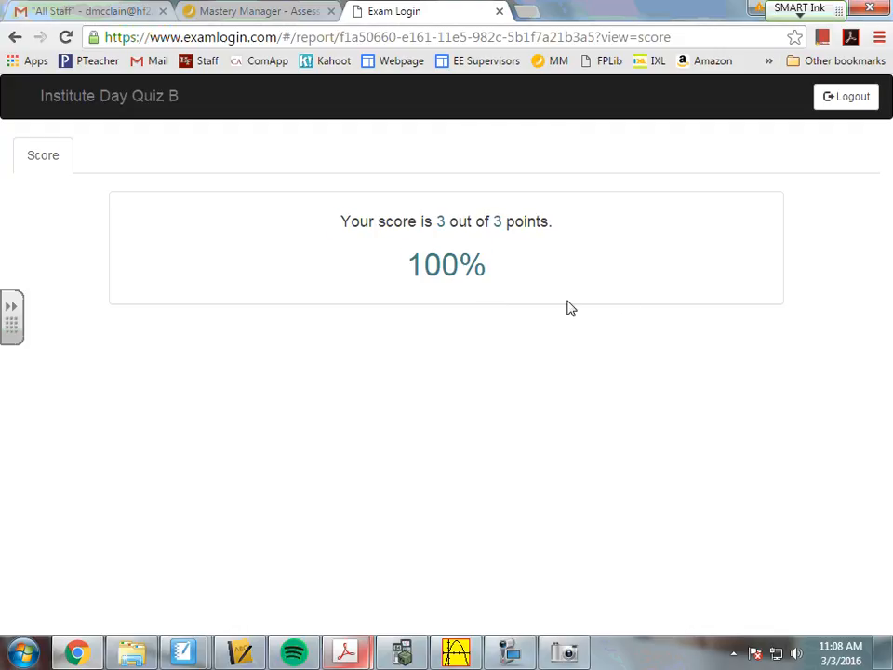
Step: Return to Mastery Manager's online settings page for Quiz B
{"action": "left_click", "coordinate": [275, 9]}
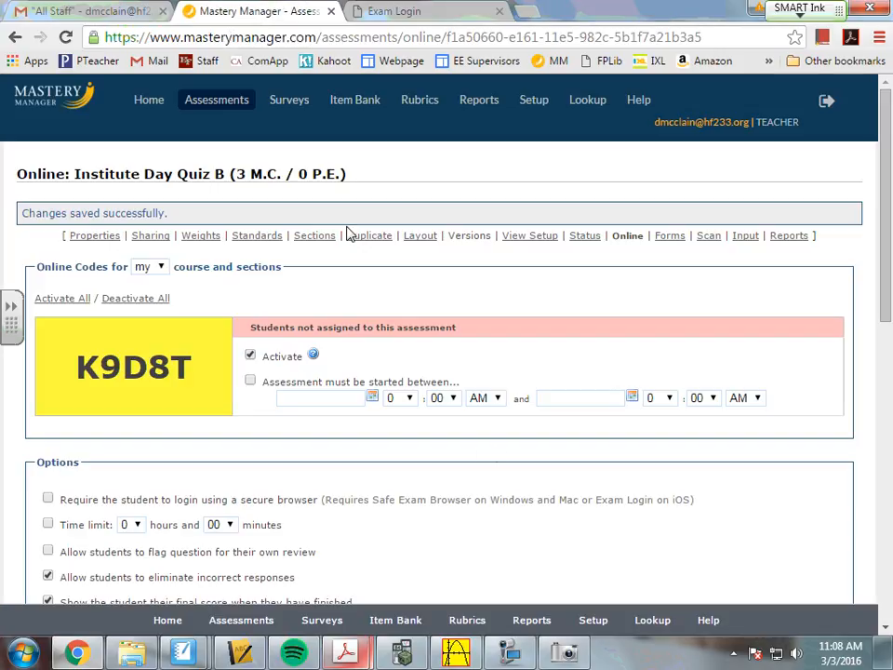
{"action": "left_click", "coordinate": [405, 9]}
{"action": "left_click", "coordinate": [240, 10]}
{"action": "left_click", "coordinate": [412, 10]}
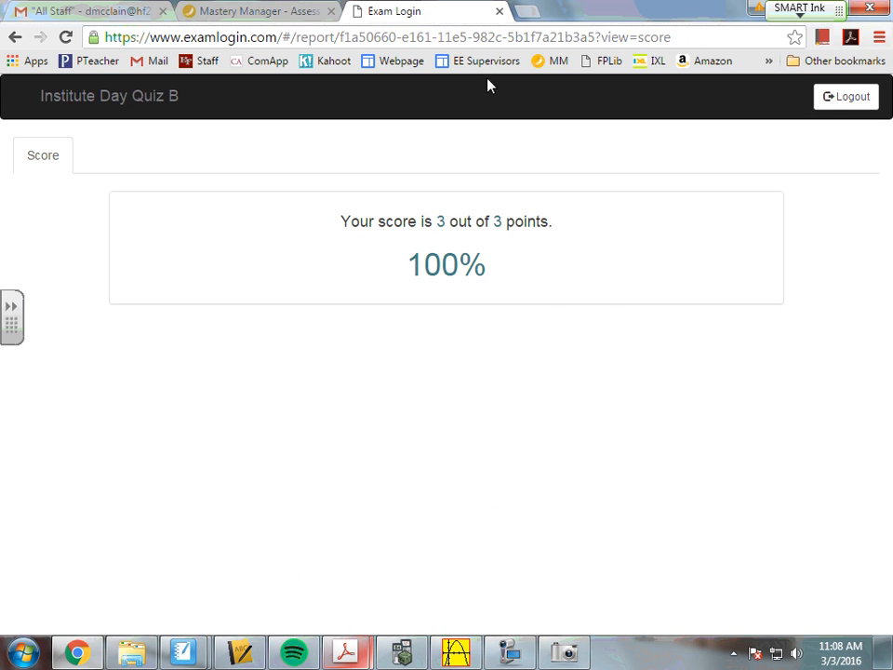
{"action": "left_click", "coordinate": [299, 9]}
{"action": "left_click", "coordinate": [434, 8]}
{"action": "left_click", "coordinate": [312, 8]}
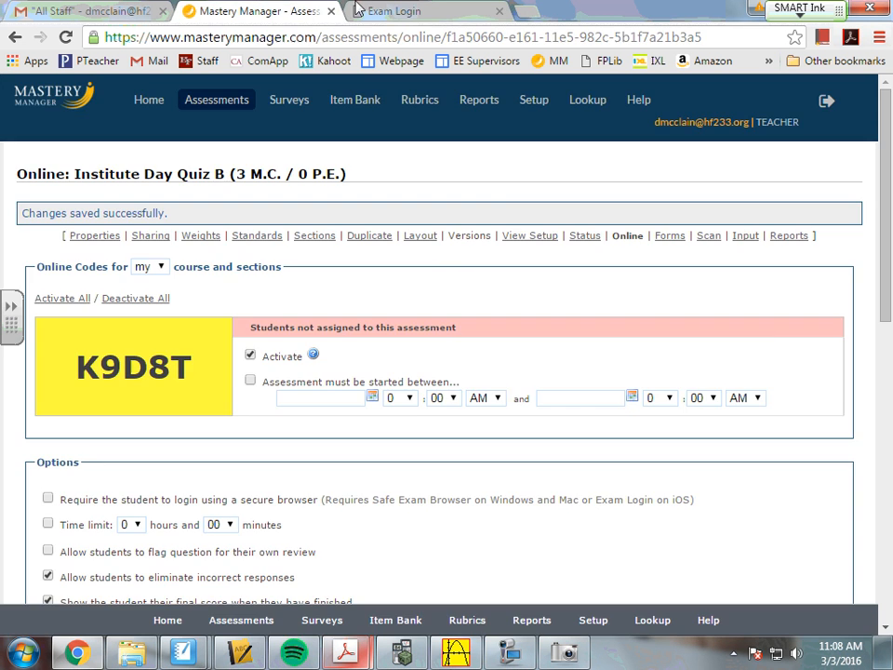
{"action": "left_click", "coordinate": [415, 10]}
{"action": "left_click", "coordinate": [314, 8]}
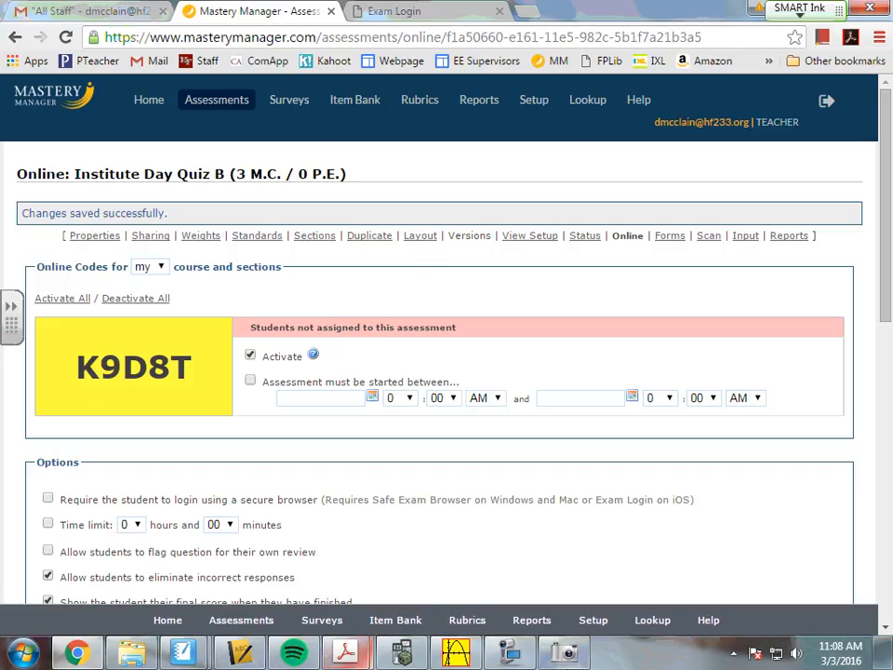
{"action": "left_click", "coordinate": [564, 653]}
{"action": "left_click", "coordinate": [518, 655]}
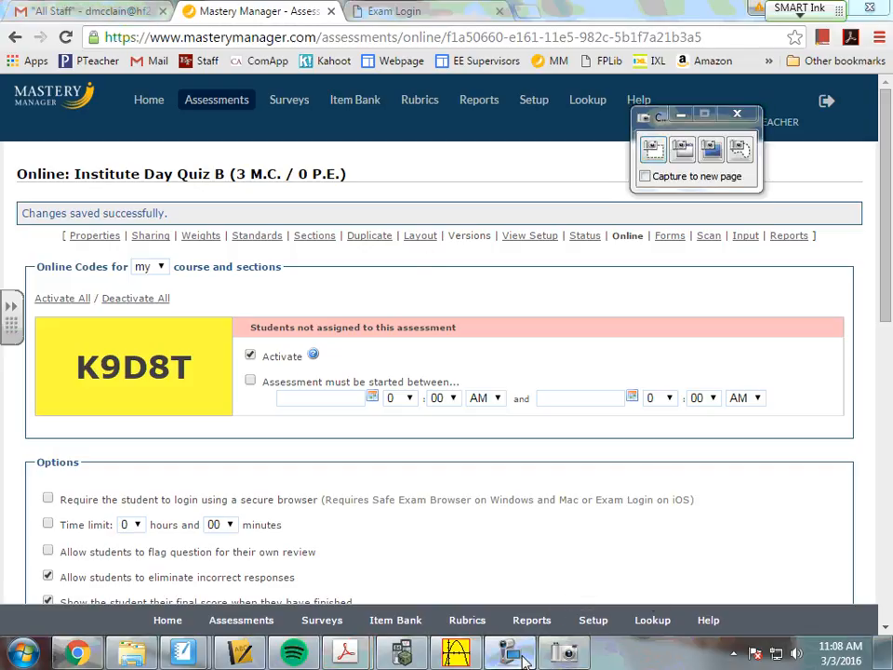